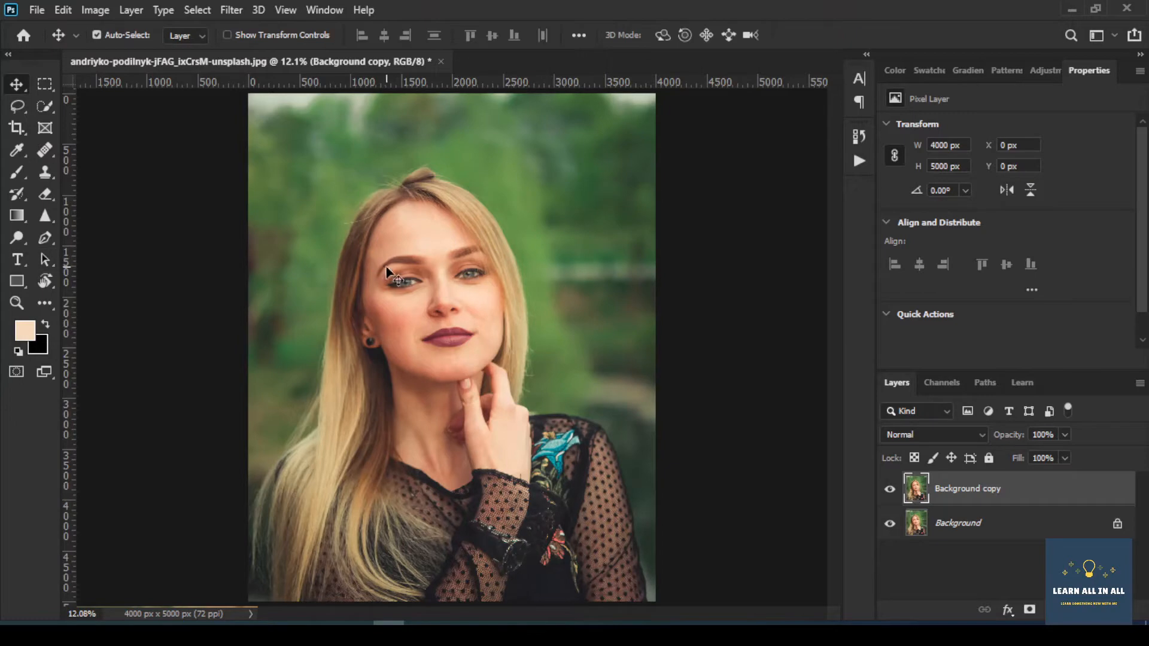
Add a new empty layer above Background copy and activate the Healing Brush Tool
scroll(383, 267, "up", 4)
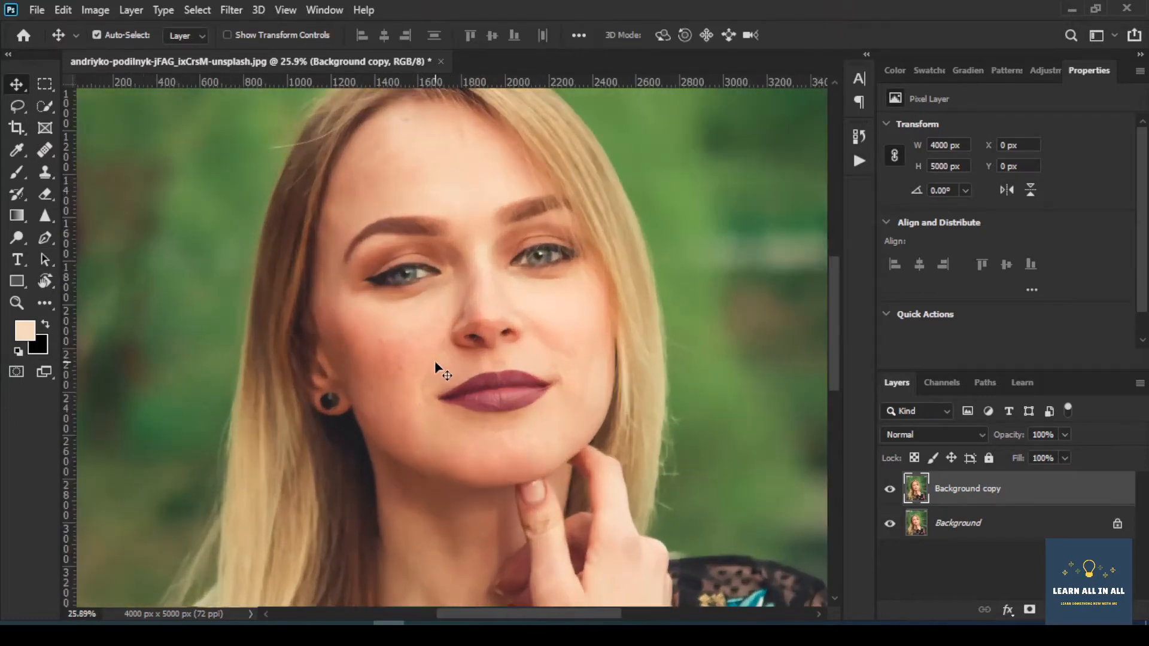
scroll(397, 368, "up", 4)
scroll(718, 317, "up", 2)
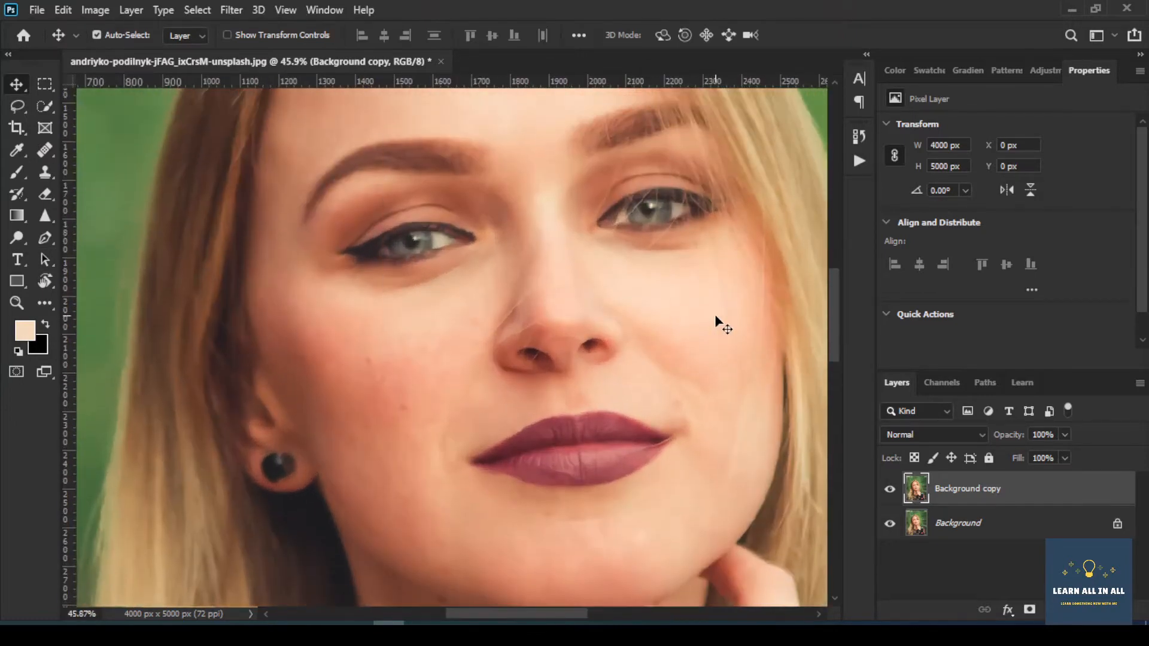
key("ctrl+shift+alt+n")
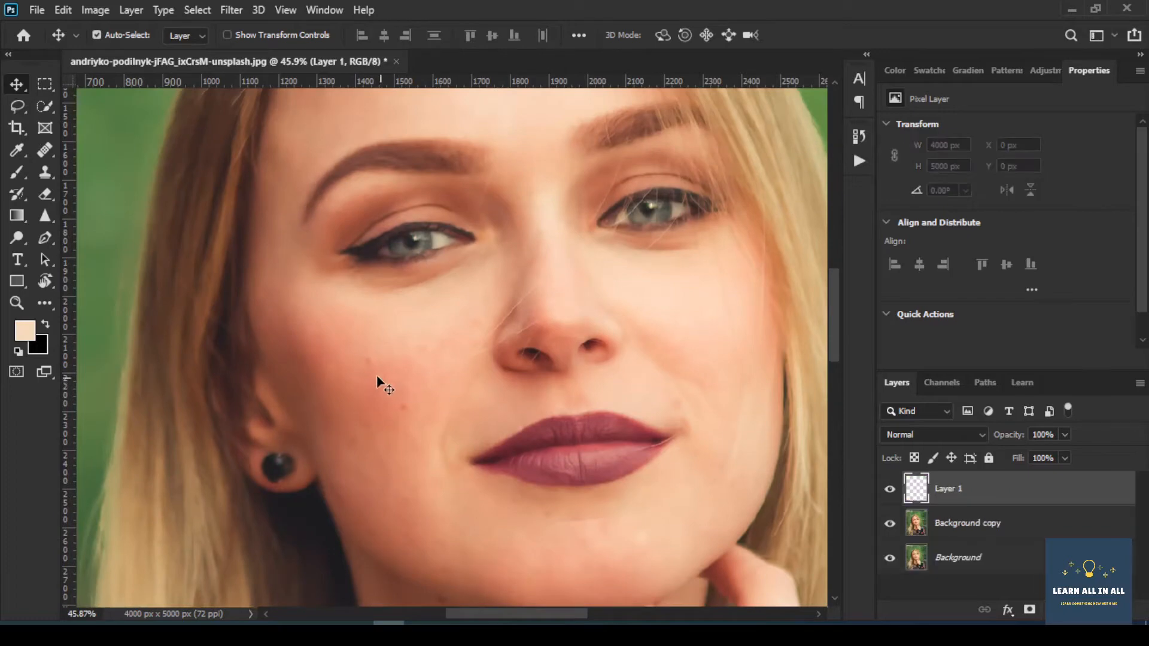
left_click(52, 155)
right_click(52, 154)
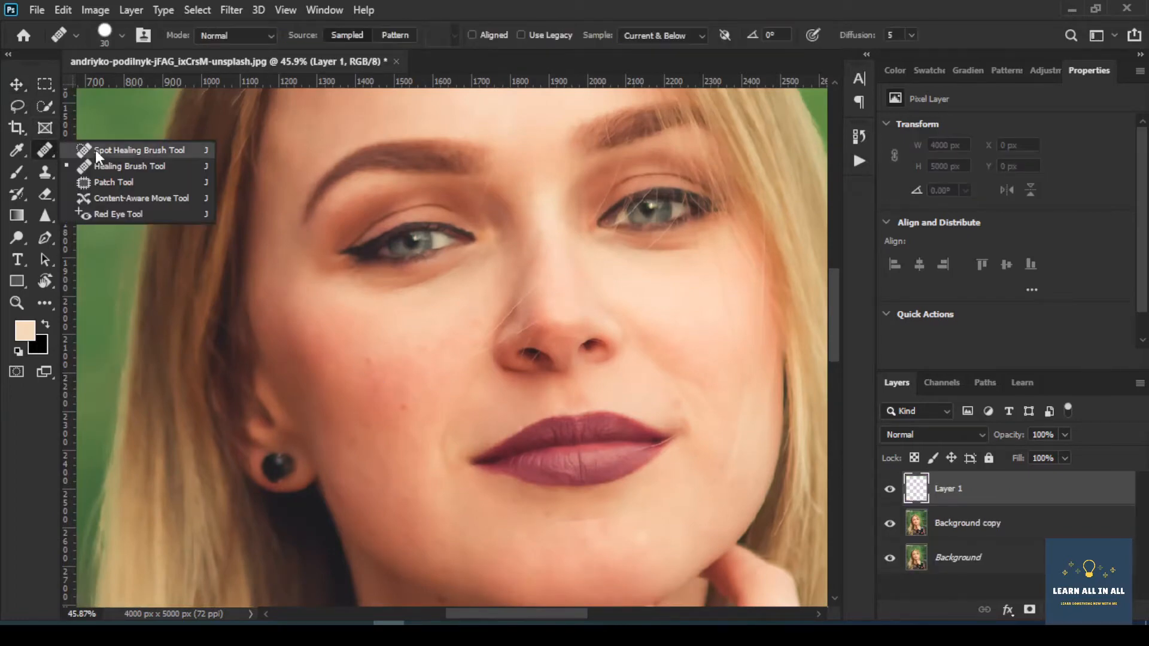
left_click(90, 164)
Heal the small red spots and marks on the cheek between the earring and the nose, using nearby clean skin
scroll(406, 385, "up", 5)
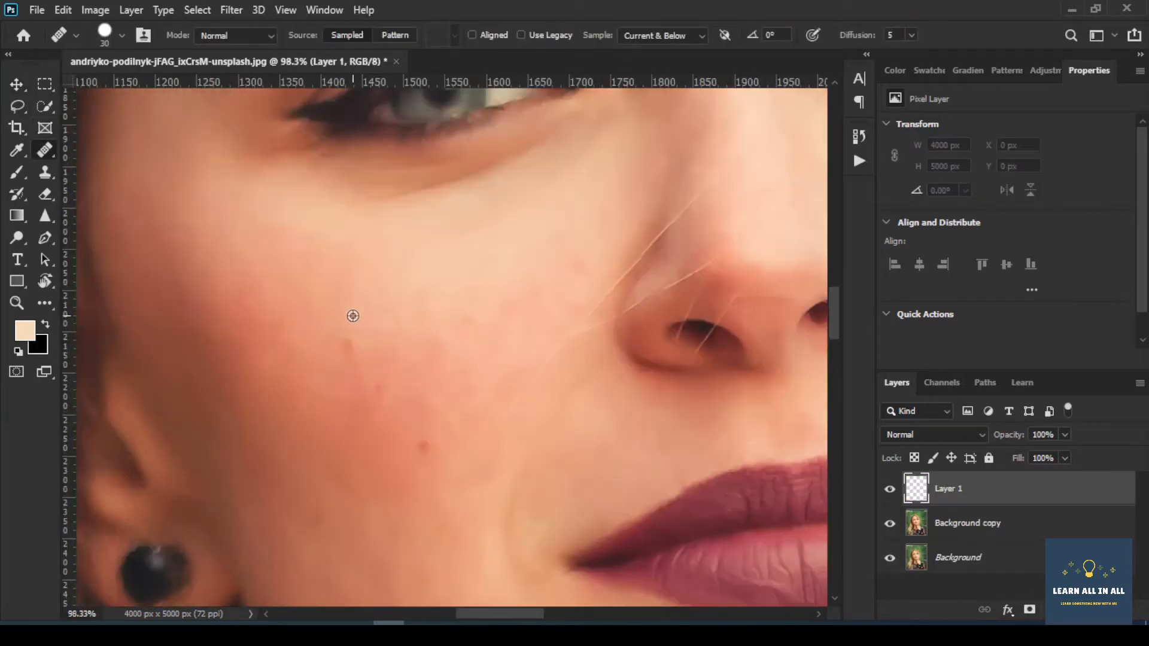
scroll(344, 339, "up", 5)
left_click(354, 352)
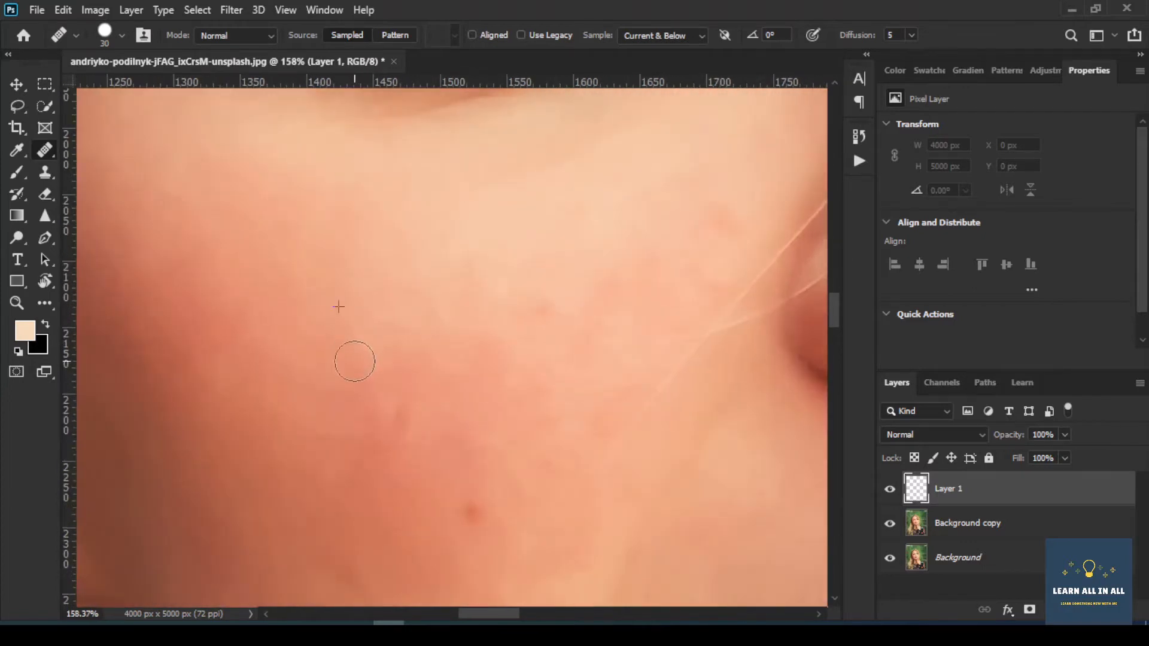
left_click(400, 431)
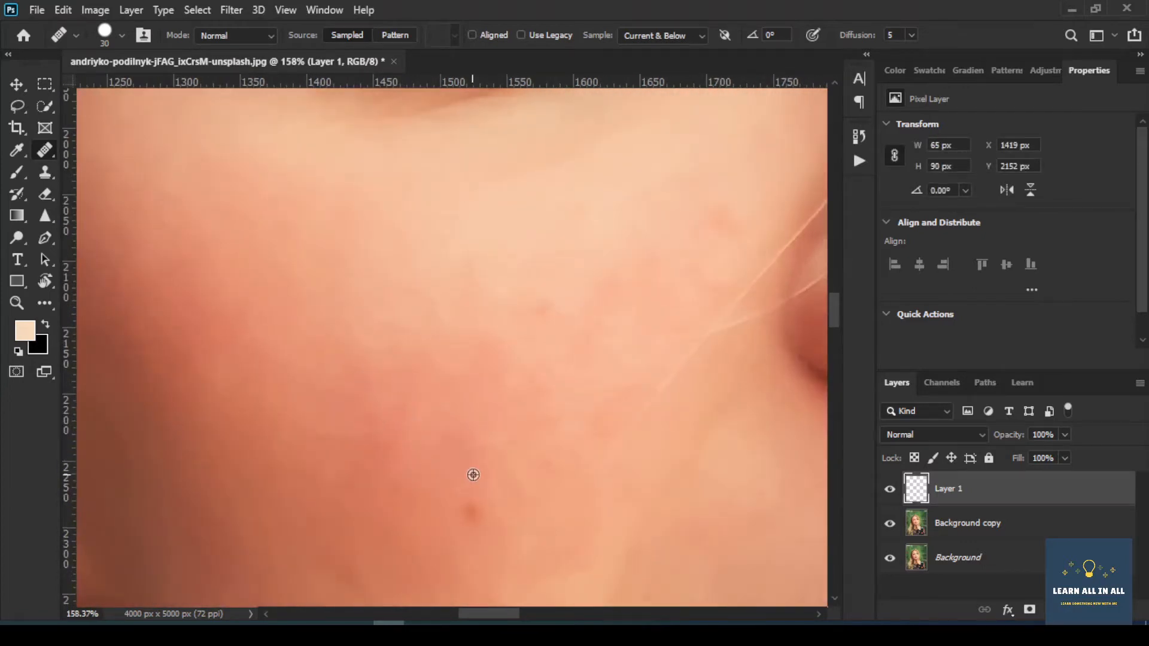
left_click(468, 511)
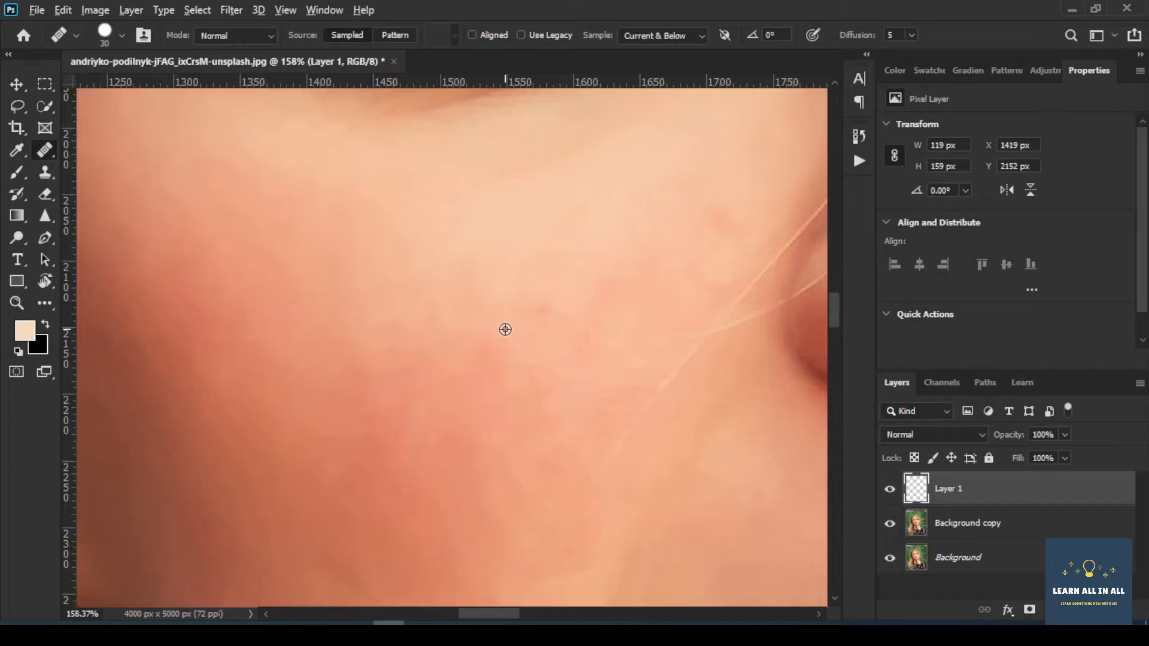
left_click(545, 310)
left_click(728, 224)
Heal the faint blemishes on the lower cheek next to the earring
scroll(592, 300, "down", 5)
scroll(491, 404, "up", 5)
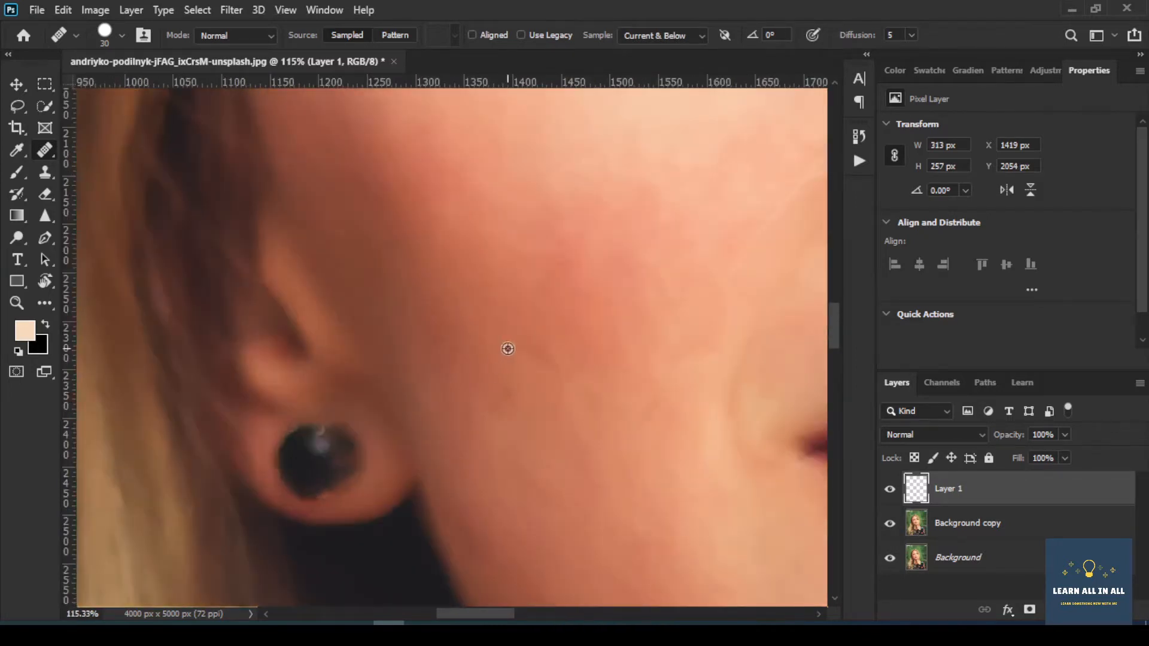
left_click(516, 410)
scroll(543, 446, "down", 3)
scroll(569, 430, "up", 4)
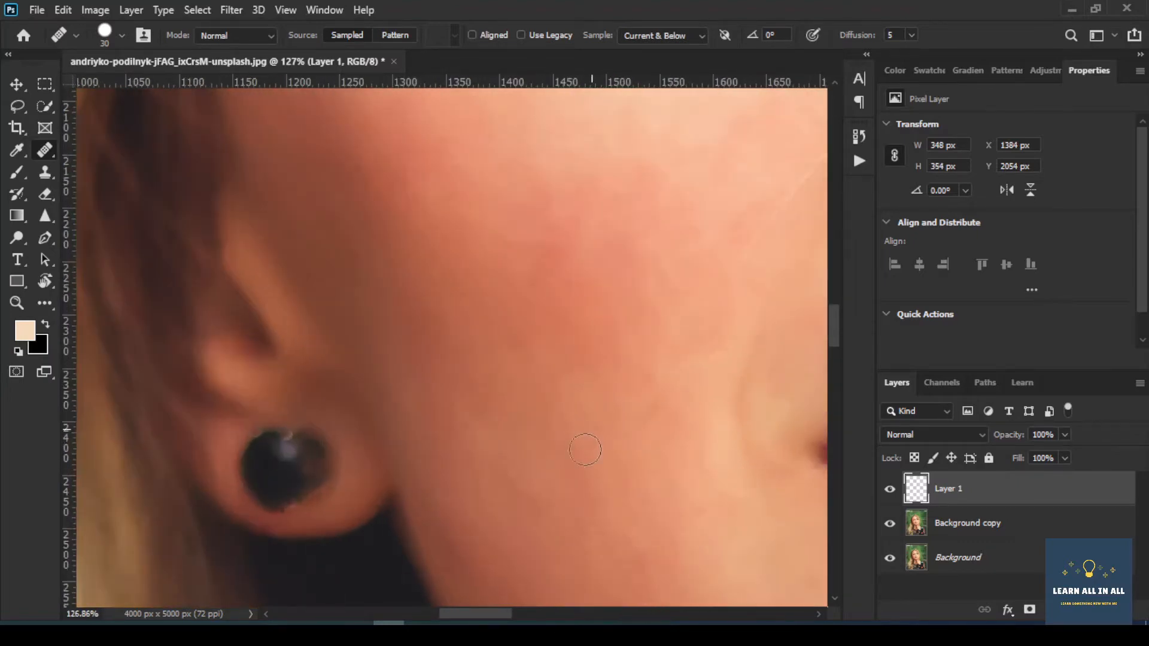
left_click(514, 490)
Heal the small mark just above the mouth corner on the side away from the earring
scroll(513, 490, "down", 4)
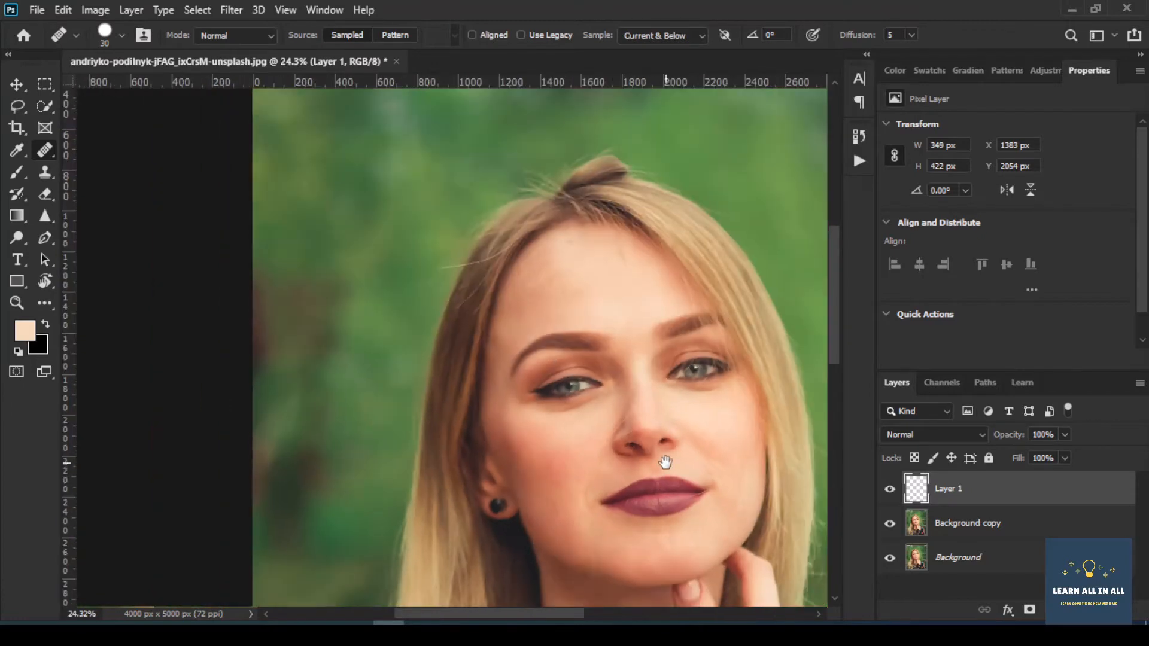
left_click_drag(665, 462, 503, 421)
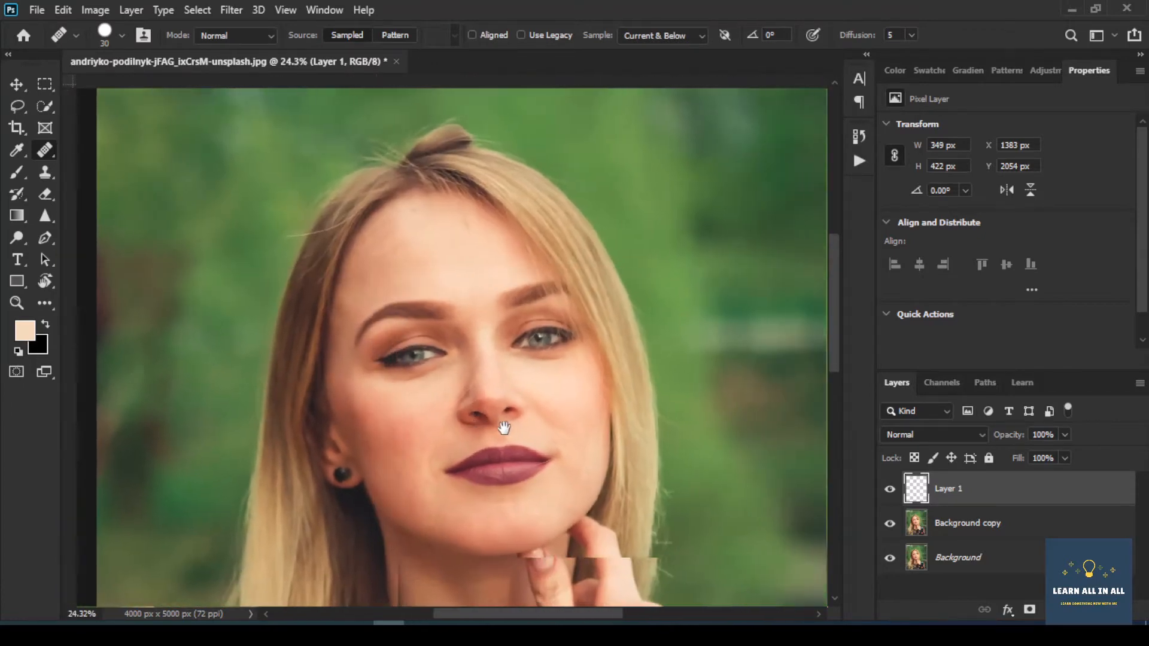
scroll(521, 457, "up", 4)
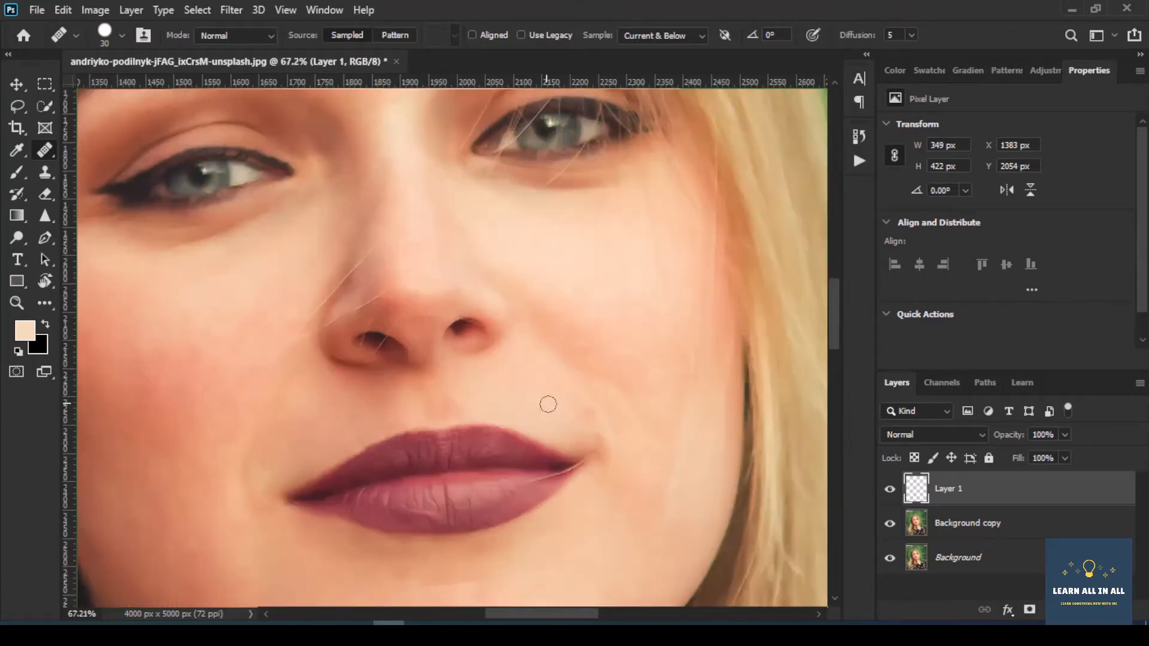
scroll(548, 405, "up", 4)
scroll(564, 393, "up", 4)
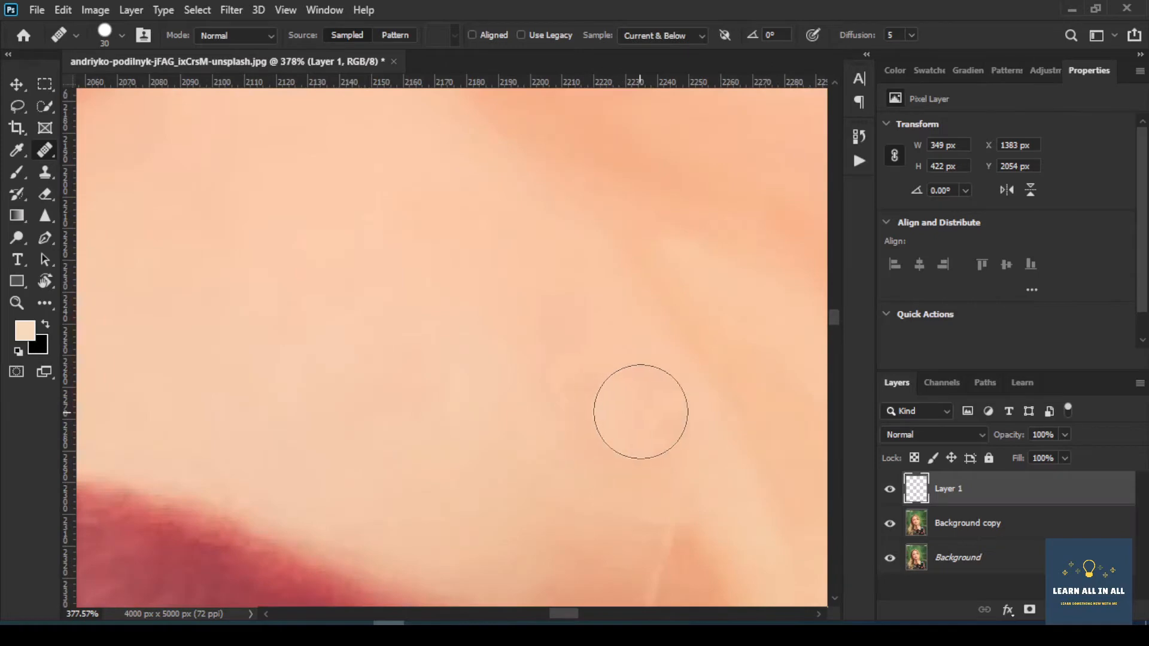
left_click(640, 412)
scroll(479, 415, "down", 8)
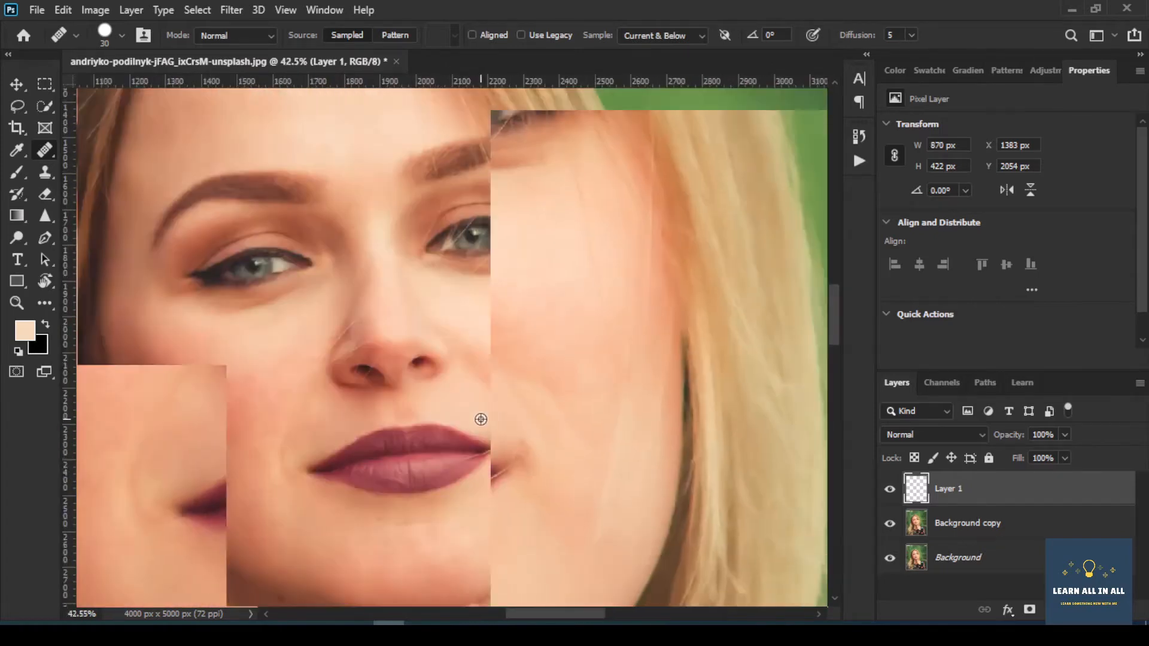
Heal the remaining marks on the cheek beside the mouth corner, on the side away from the earring
scroll(532, 415, "up", 4)
left_click(539, 416)
scroll(485, 406, "down", 3)
scroll(478, 408, "up", 3)
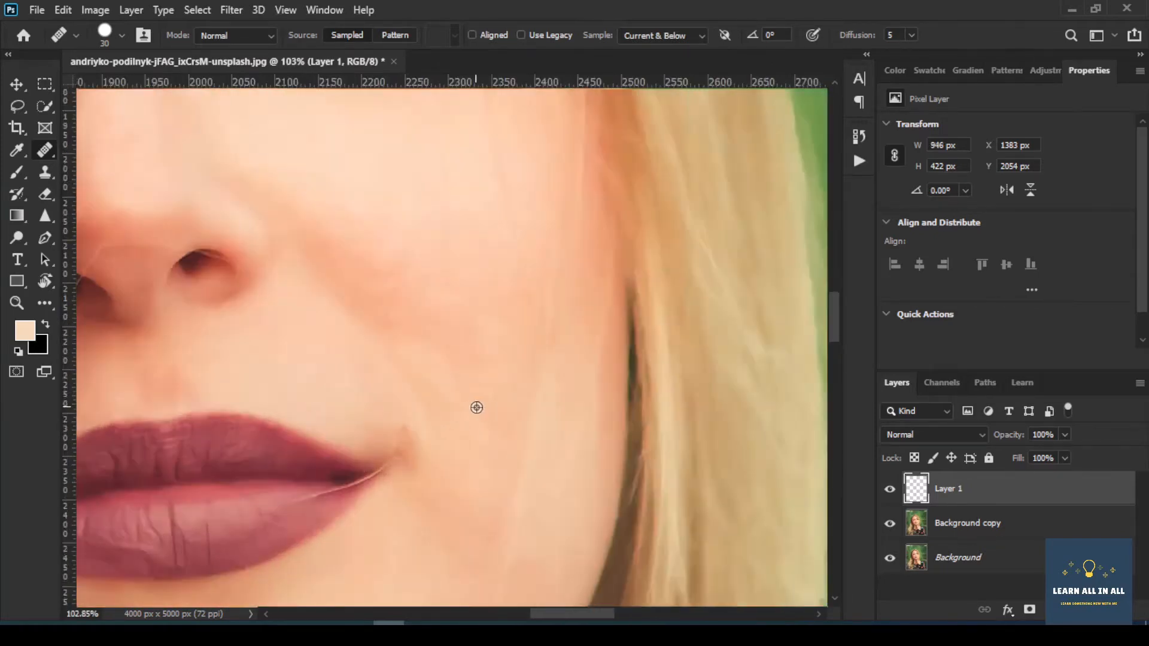
scroll(477, 407, "up", 2)
scroll(467, 371, "up", 3)
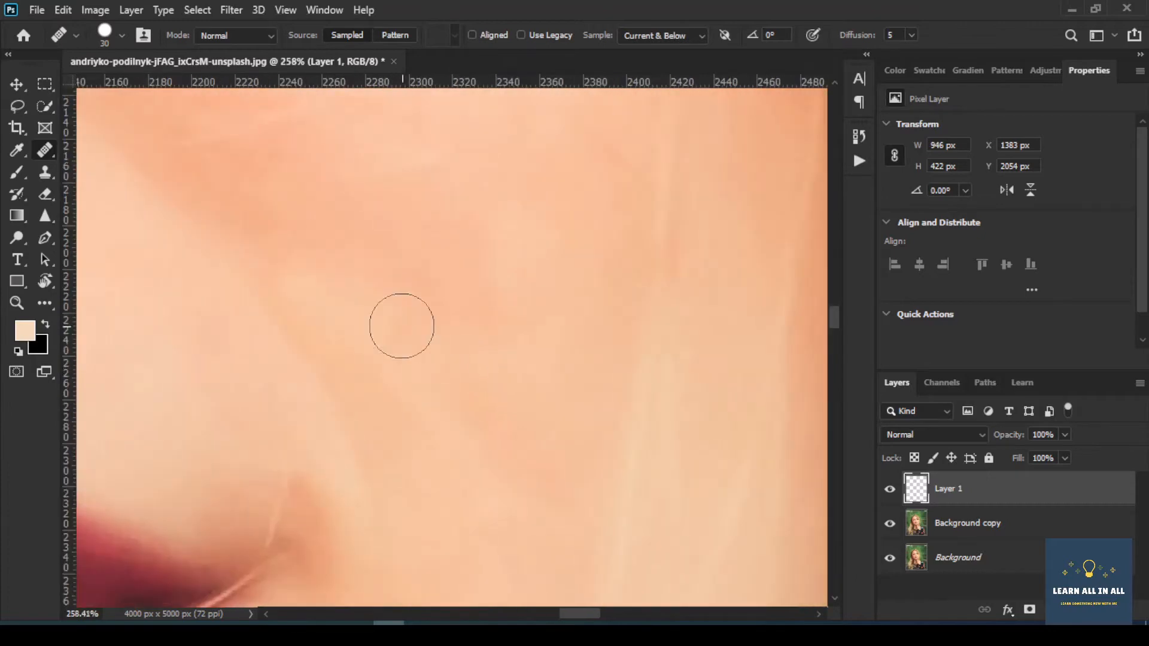
left_click(503, 476)
Sample clean skin and heal the small dark mark below the outer corner of the eye nearest the hair
scroll(474, 413, "down", 9)
scroll(474, 410, "up", 2)
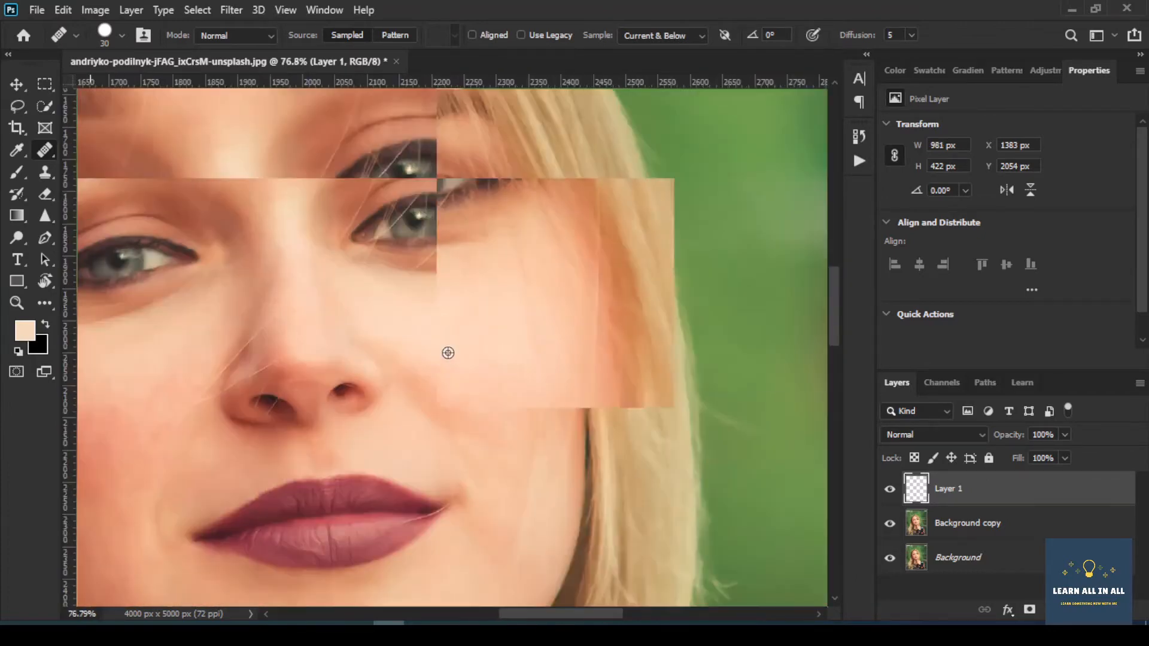
scroll(448, 352, "up", 2)
scroll(490, 243, "up", 4)
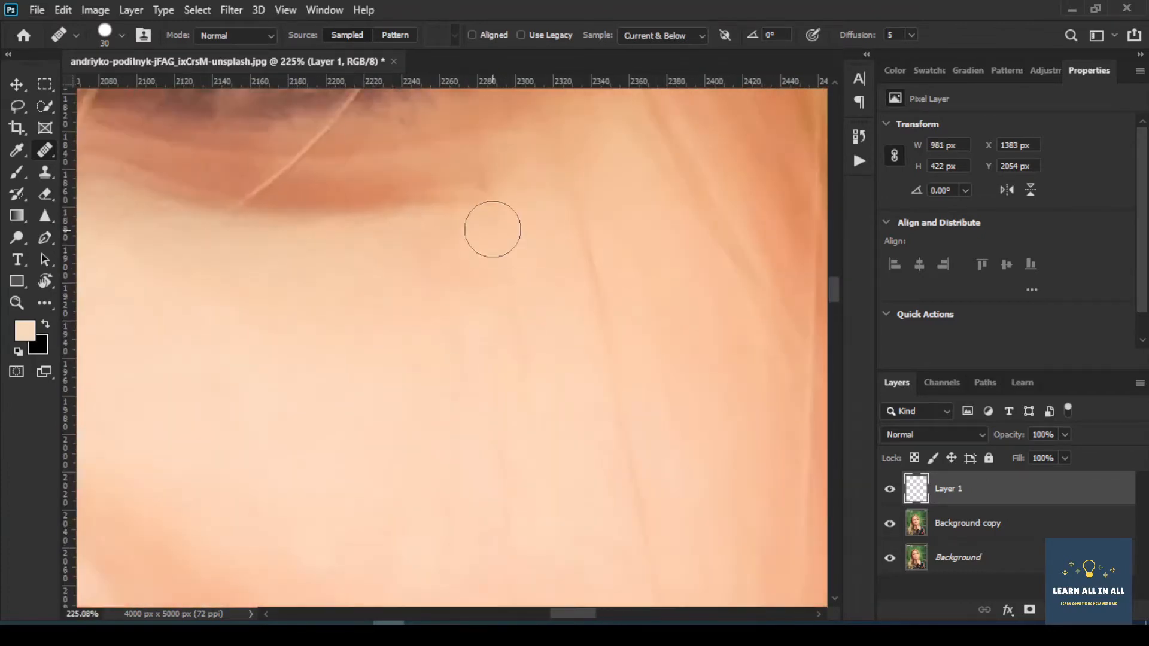
scroll(466, 192, "up", 2)
left_click(468, 193, "alt")
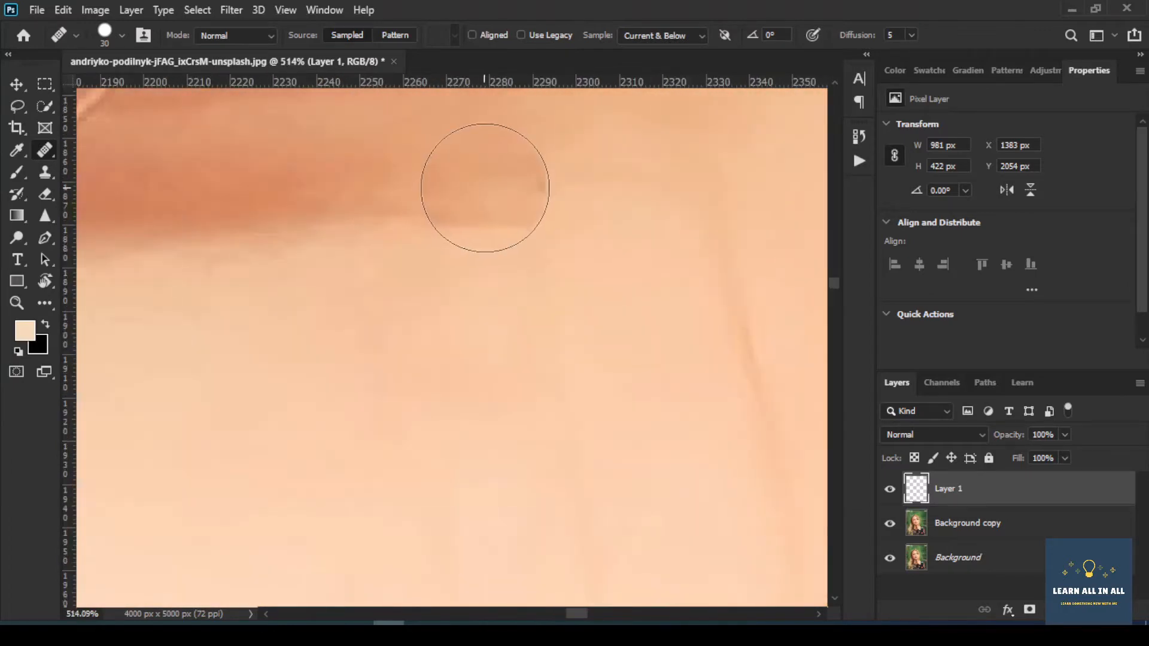
left_click(486, 186)
Sample clean forehead skin and heal the reddish mark near the hairline
scroll(470, 244, "down", 5)
scroll(471, 244, "down", 8)
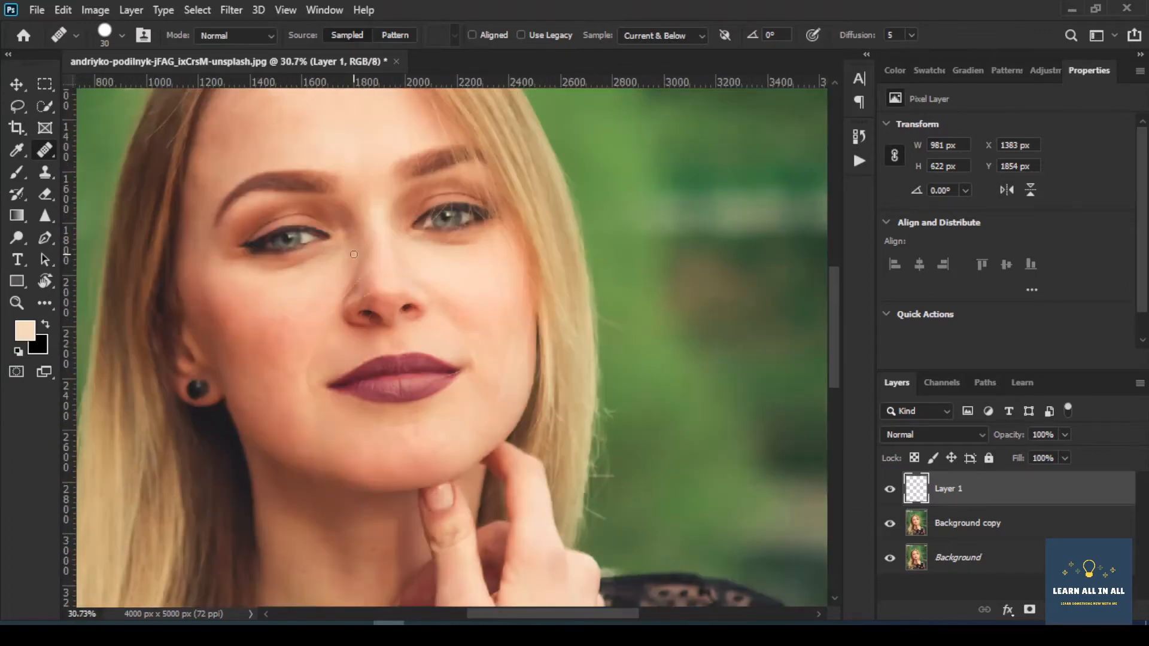
scroll(350, 252, "up", 2)
scroll(314, 144, "up", 6)
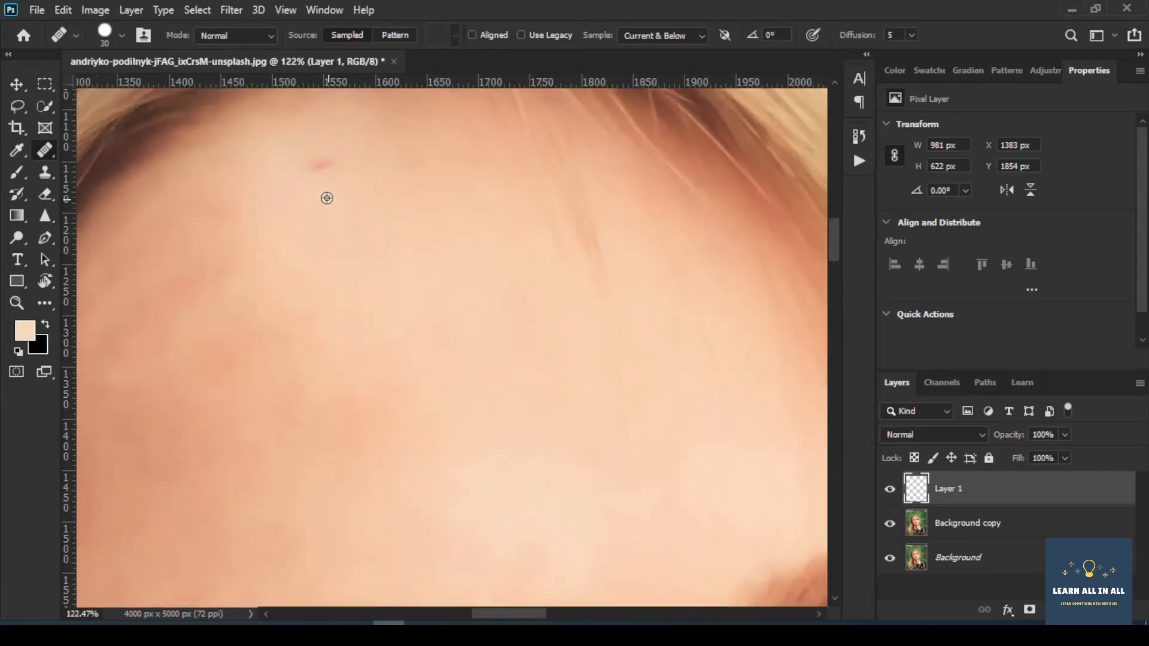
scroll(327, 198, "up", 2)
left_click(328, 207, "alt")
mouse_move(328, 161)
left_mouse_down()
mouse_move(300, 162)
mouse_move(318, 152)
left_mouse_up()
scroll(296, 294, "down", 4)
scroll(296, 294, "down", 3)
scroll(244, 356, "up", 3)
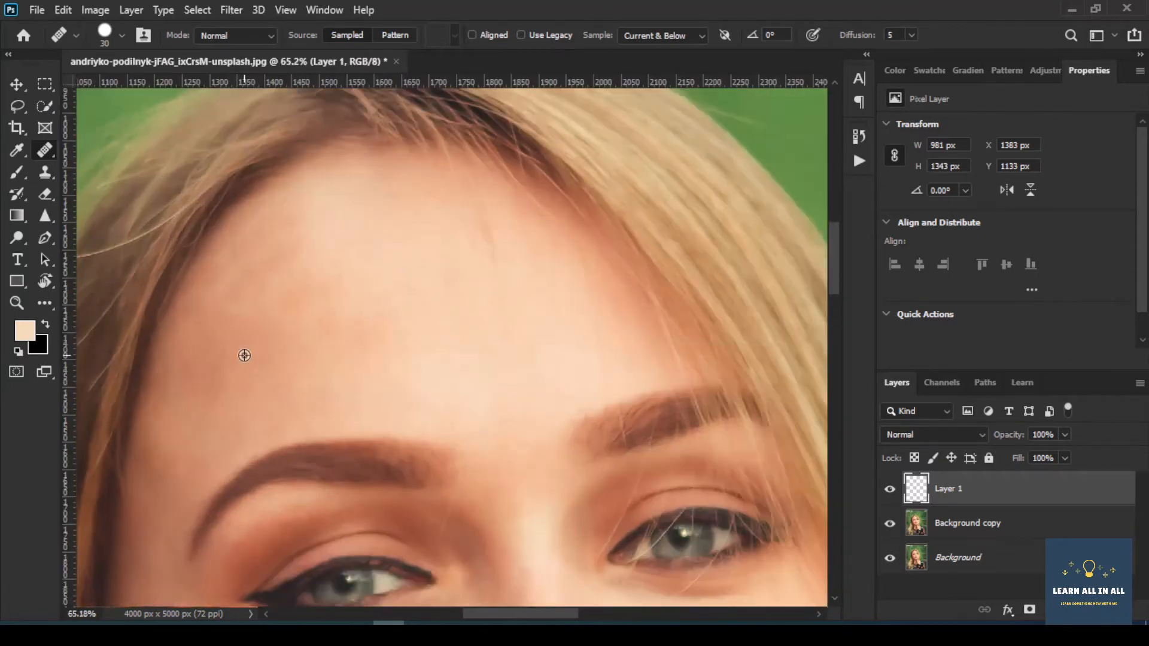
Merge the healing layer, Layer 1, with Background copy into one layer
scroll(245, 356, "down", 4)
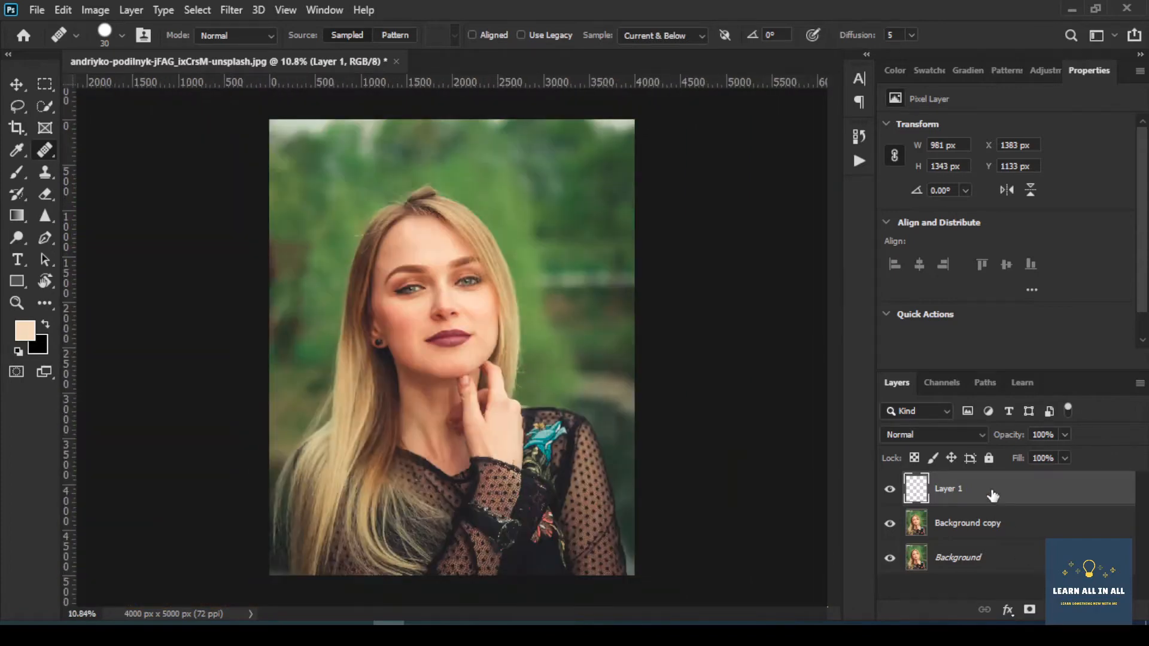
left_click(996, 526)
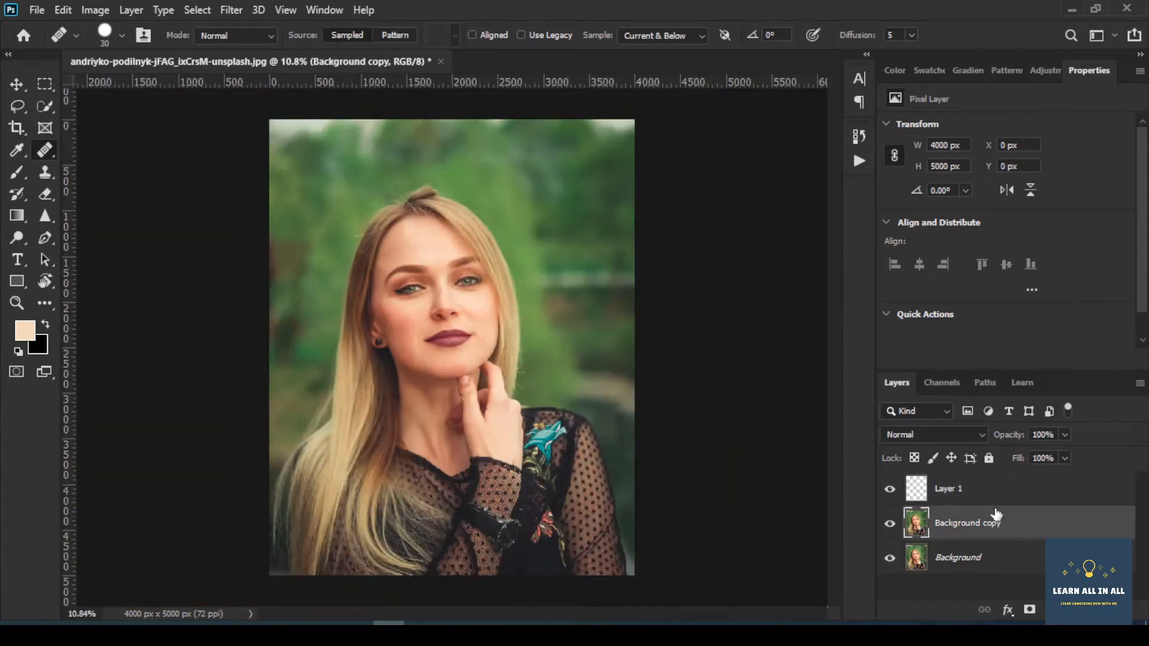
left_click(981, 493, "ctrl")
key("ctrl+e")
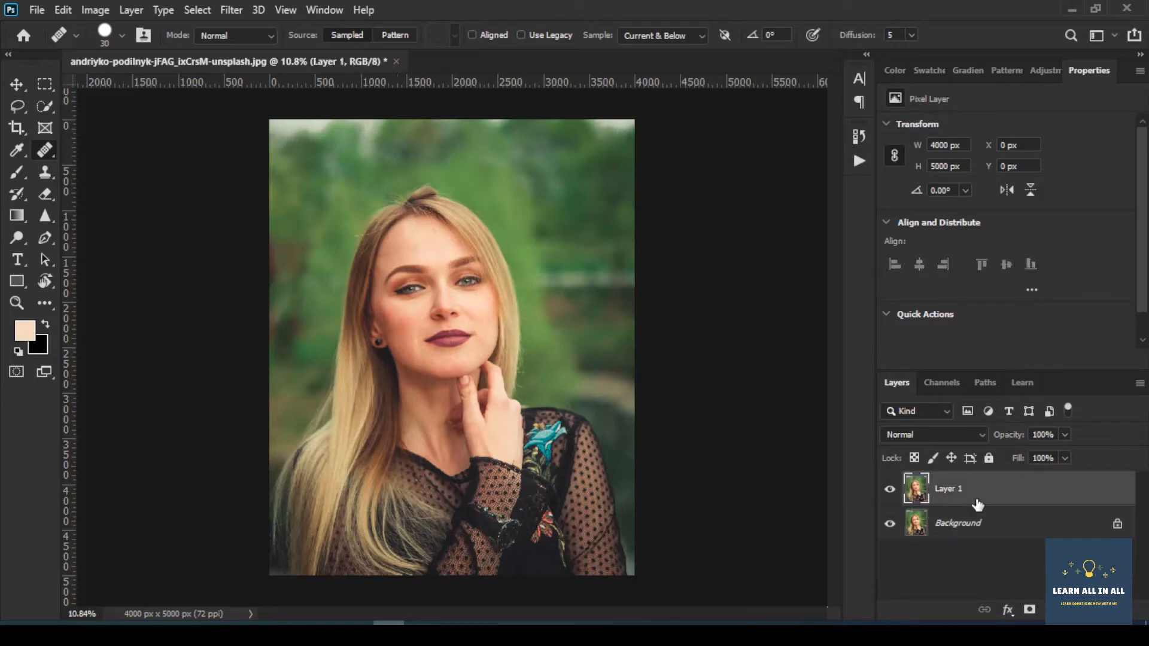
Duplicate the merged Layer 1 twice and group the two copies
scroll(976, 505, "up", 8)
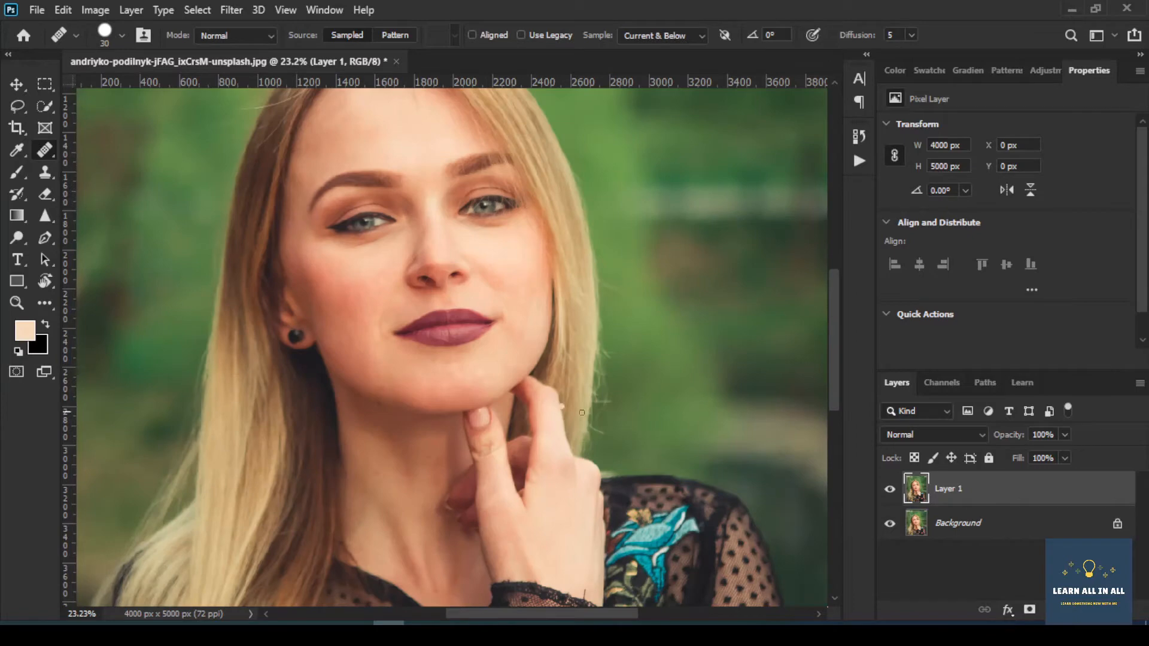
key("ctrl+j")
key("ctrl+j")
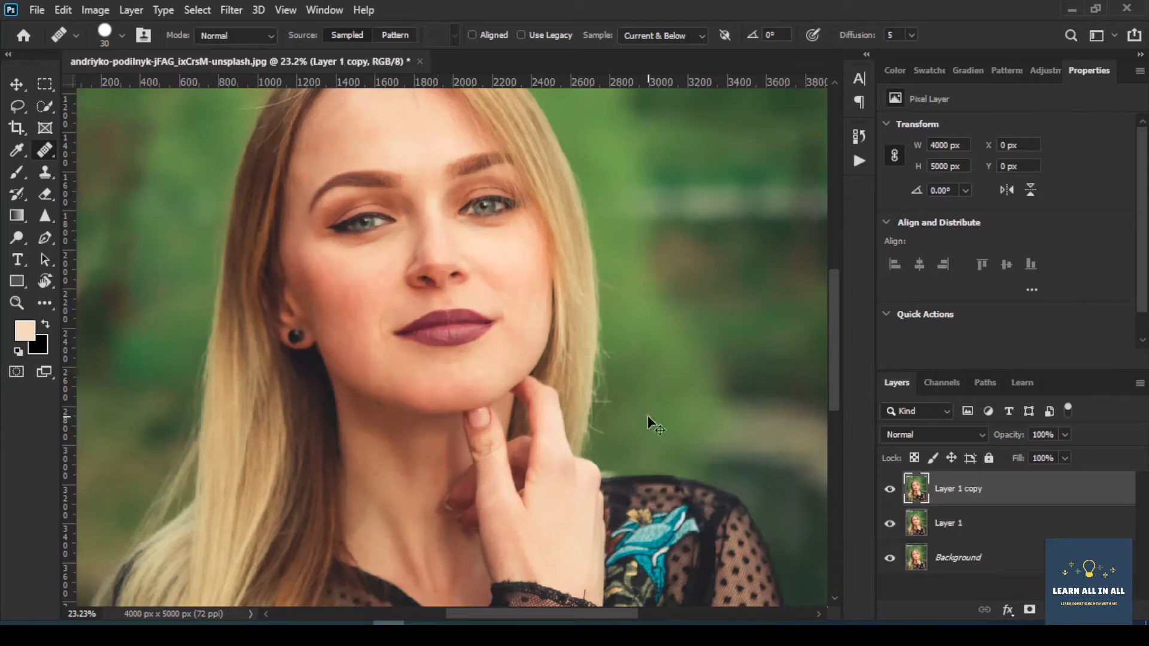
left_click(963, 526)
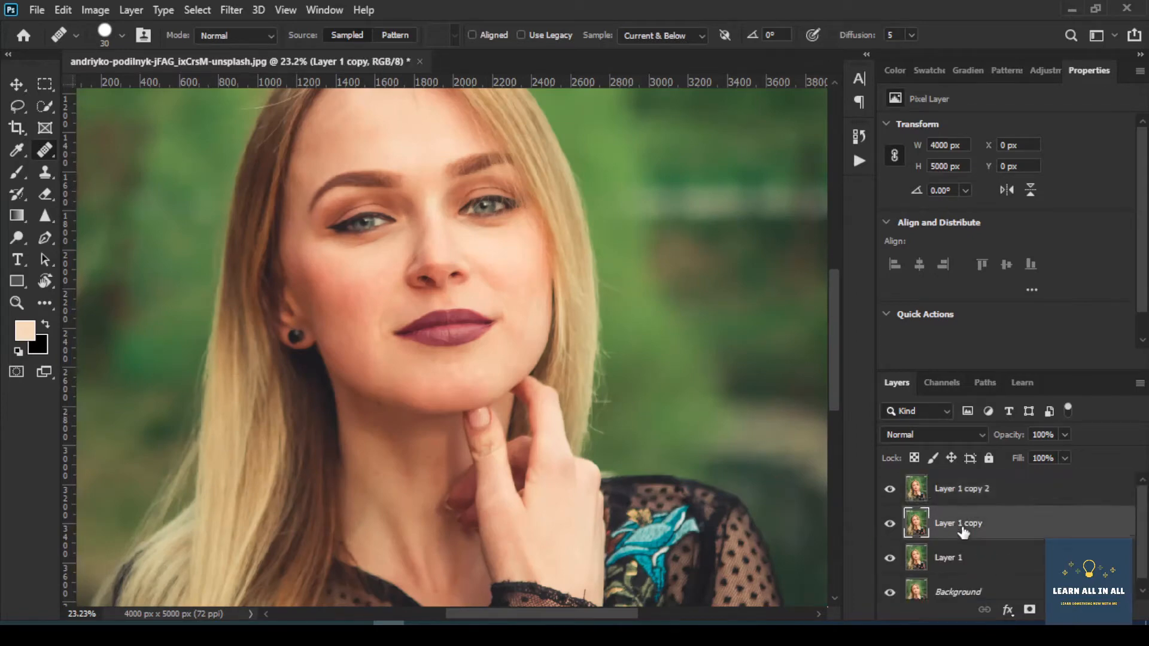
left_click(971, 497, "shift")
key("ctrl+g")
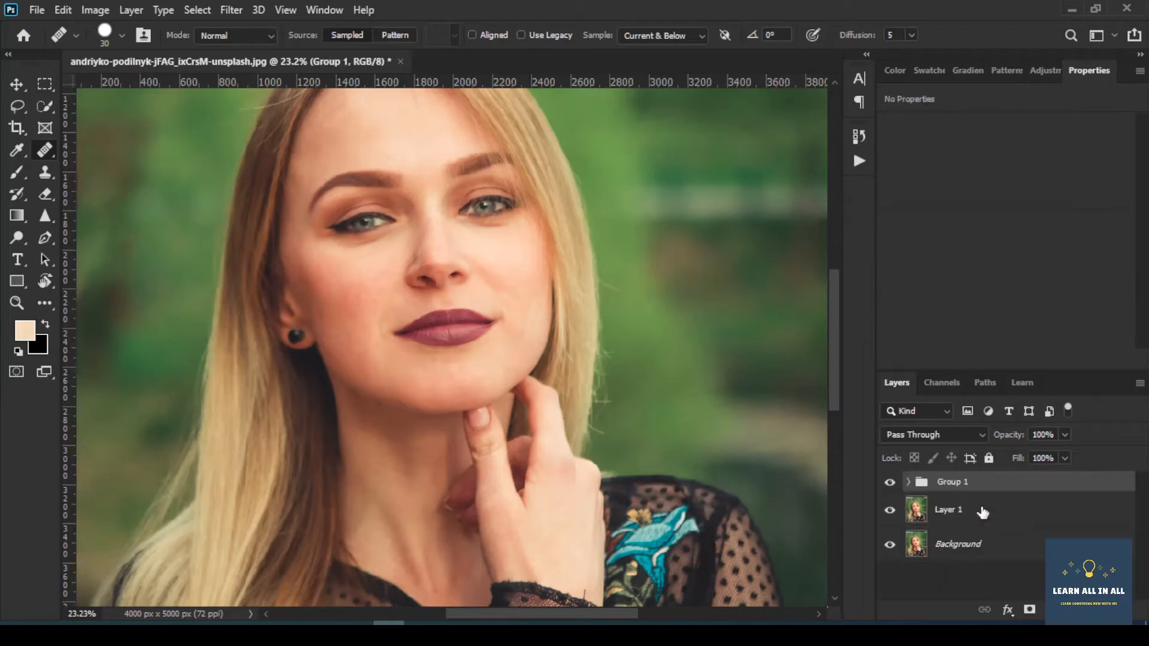
Apply a Gaussian Blur with a 6.1-pixel radius to Layer 1 copy, the lower layer inside Group 1
left_click(908, 483)
left_click(974, 547)
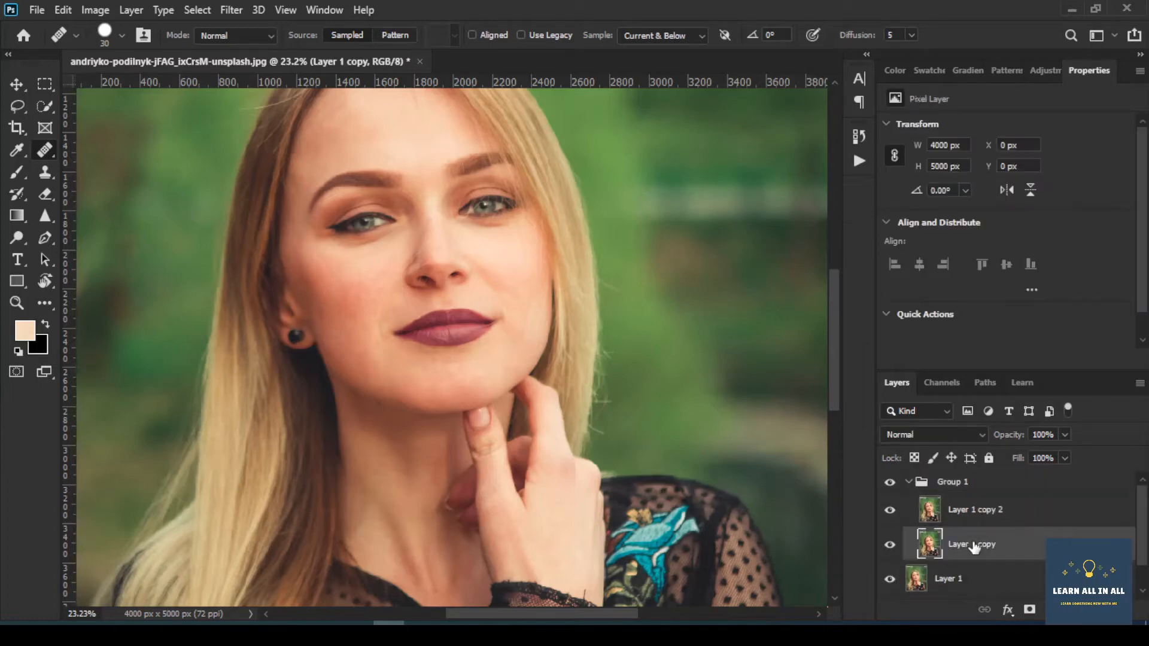
left_click(231, 11)
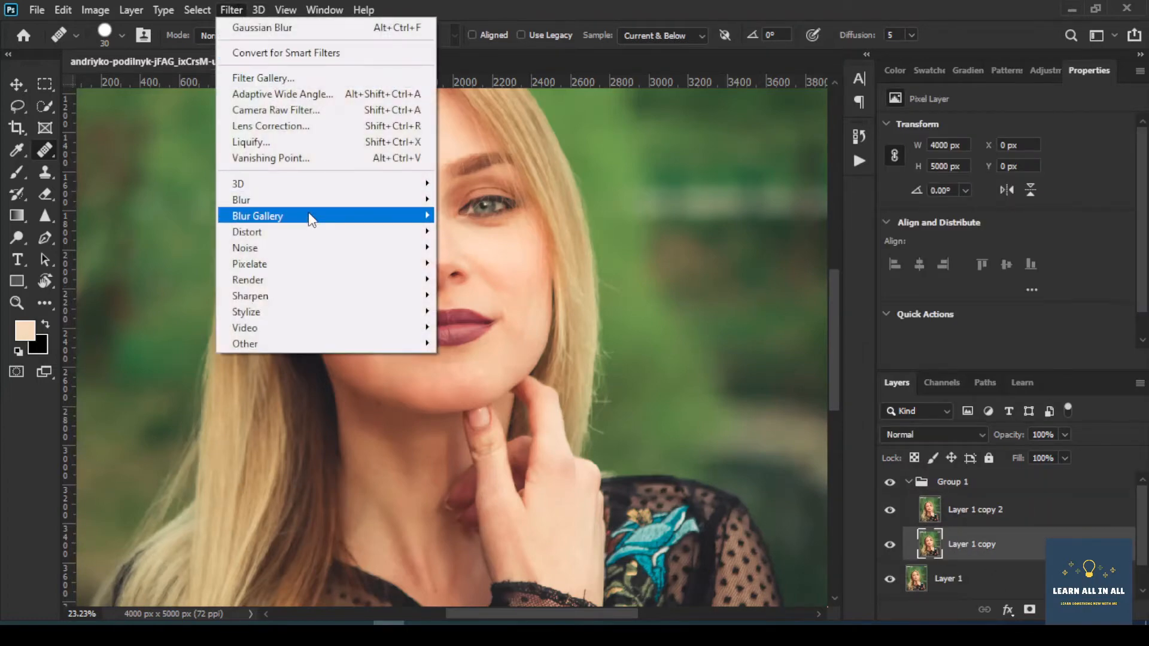
mouse_move(308, 212)
mouse_move(385, 200)
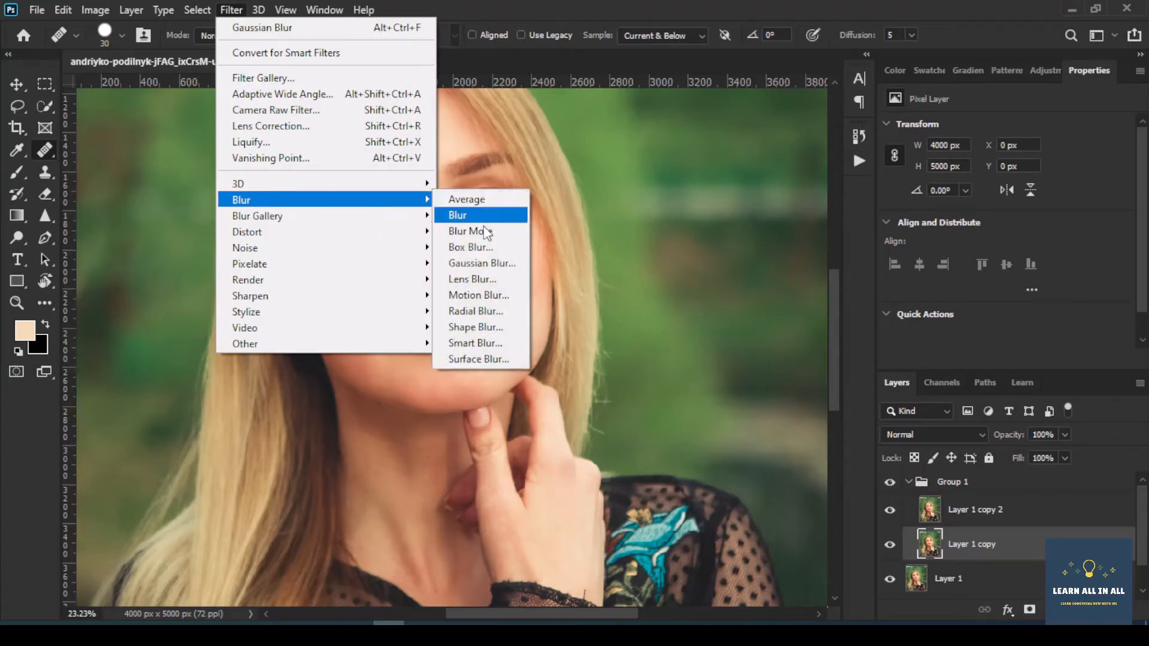
left_click(483, 263)
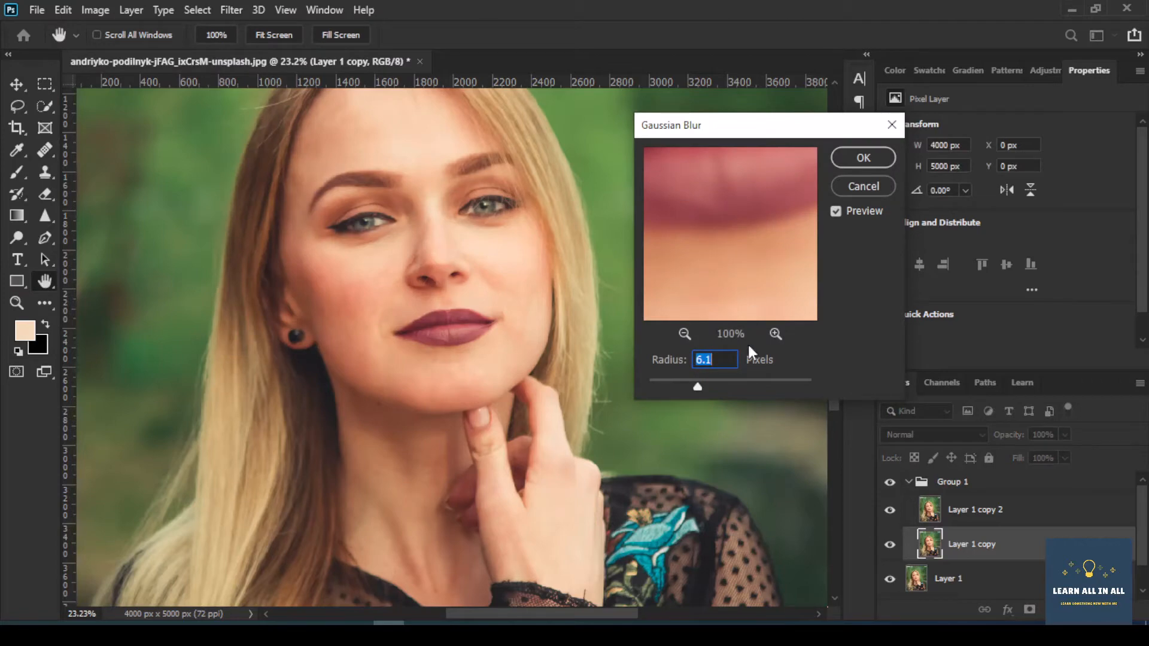
left_click(863, 158)
key("j")
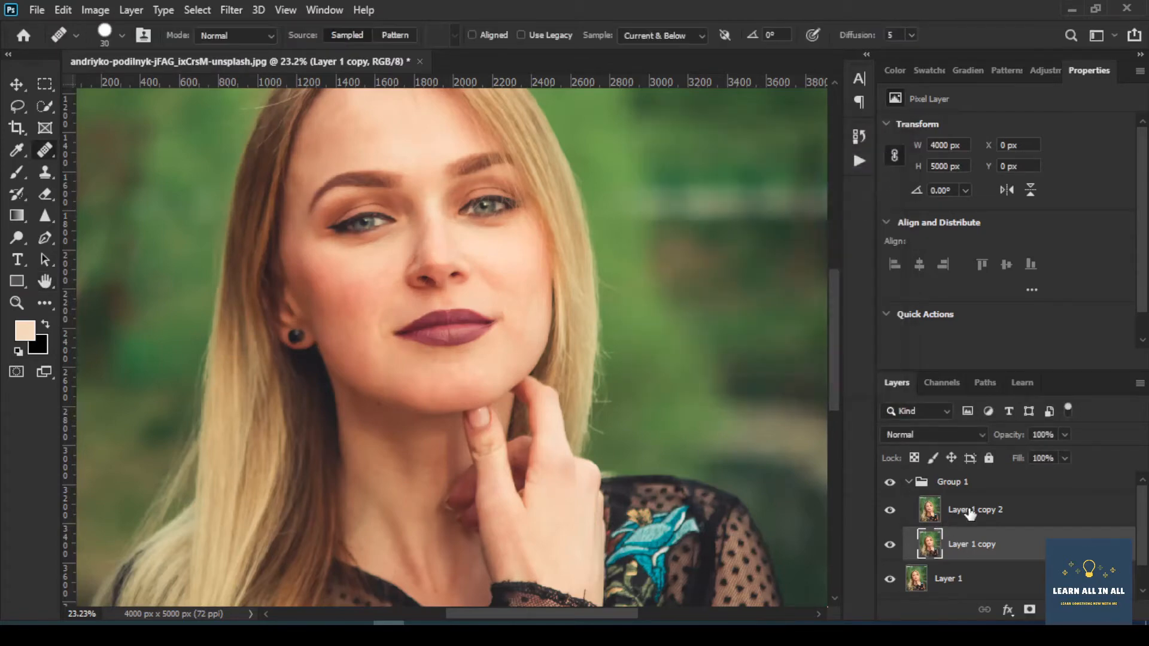
Run Apply Image on Layer 1 copy 2 with Layer 1 copy as source, Subtract blending, scale 2 and offset 128
left_click(969, 512)
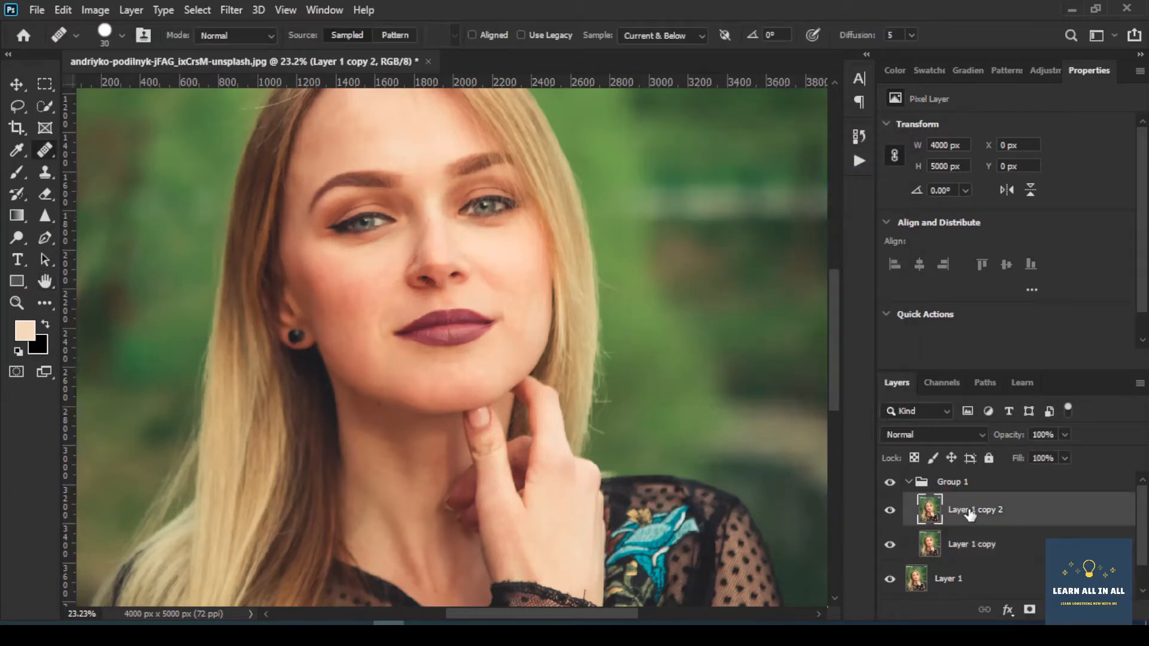
left_click(93, 10)
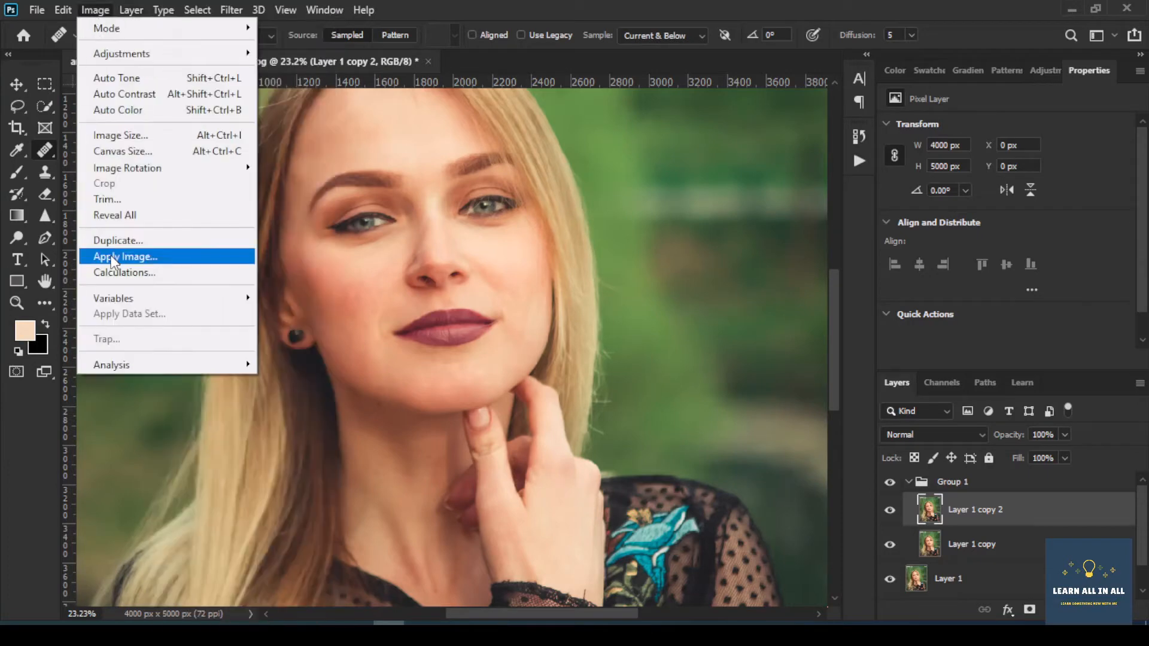
left_click(113, 256)
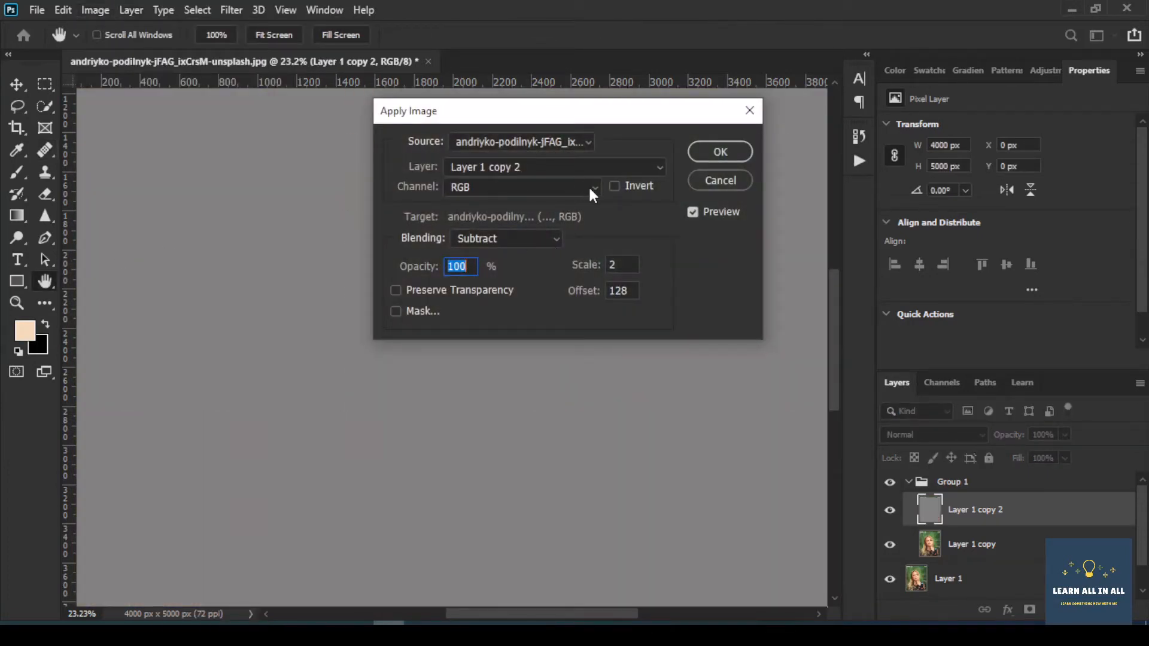
left_click(655, 167)
left_click(493, 226)
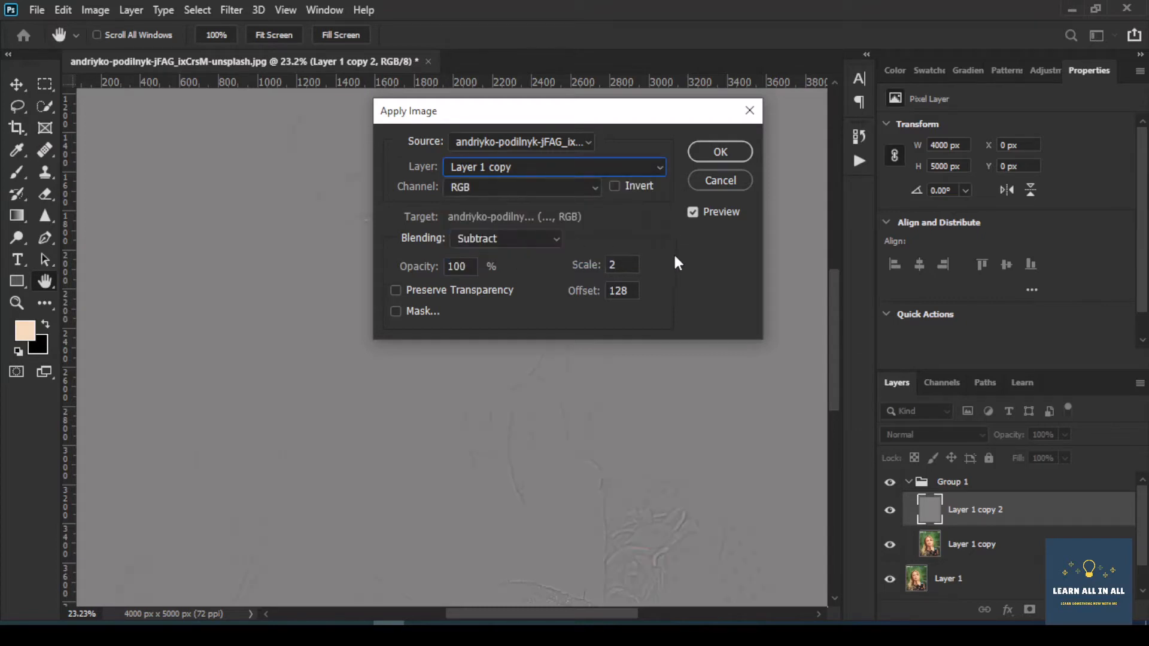
key("j")
left_click(713, 154)
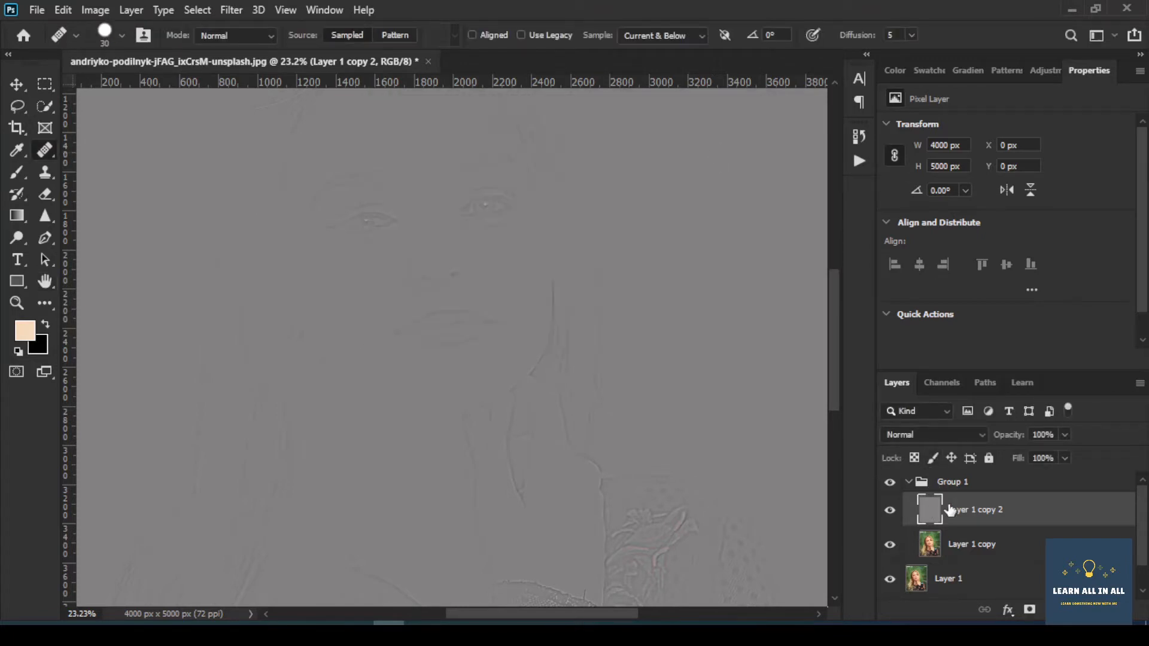
Set the blending mode of Layer 1 copy 2 to Linear Light
left_click(930, 437)
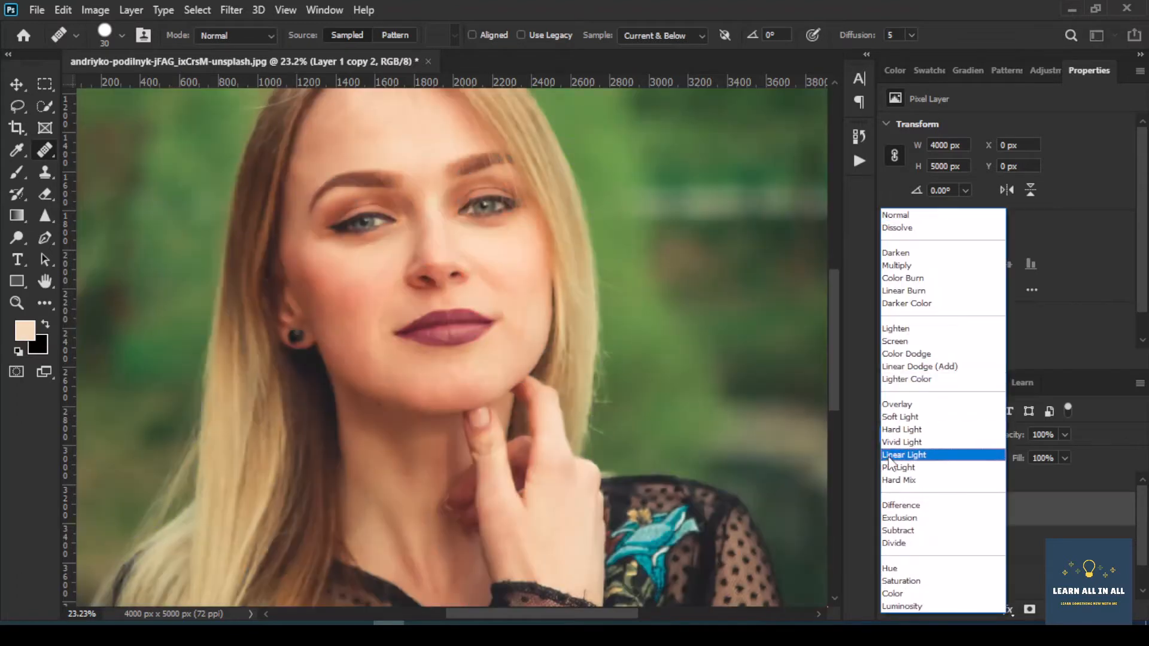
left_click(888, 455)
left_click(909, 482)
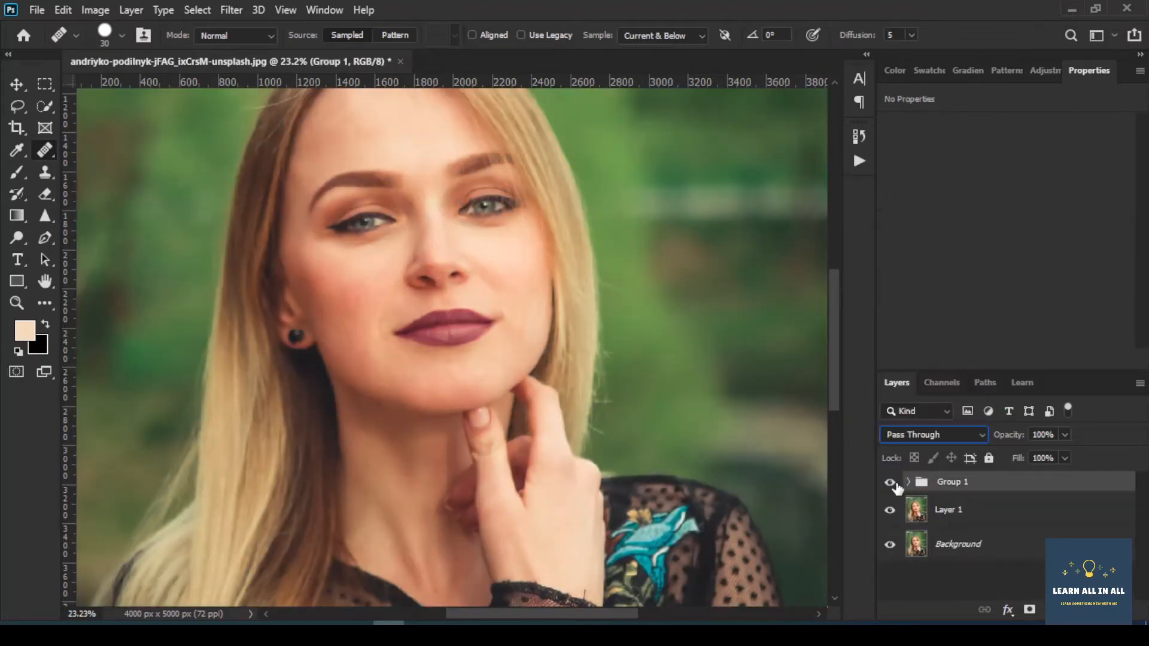
left_click(908, 483)
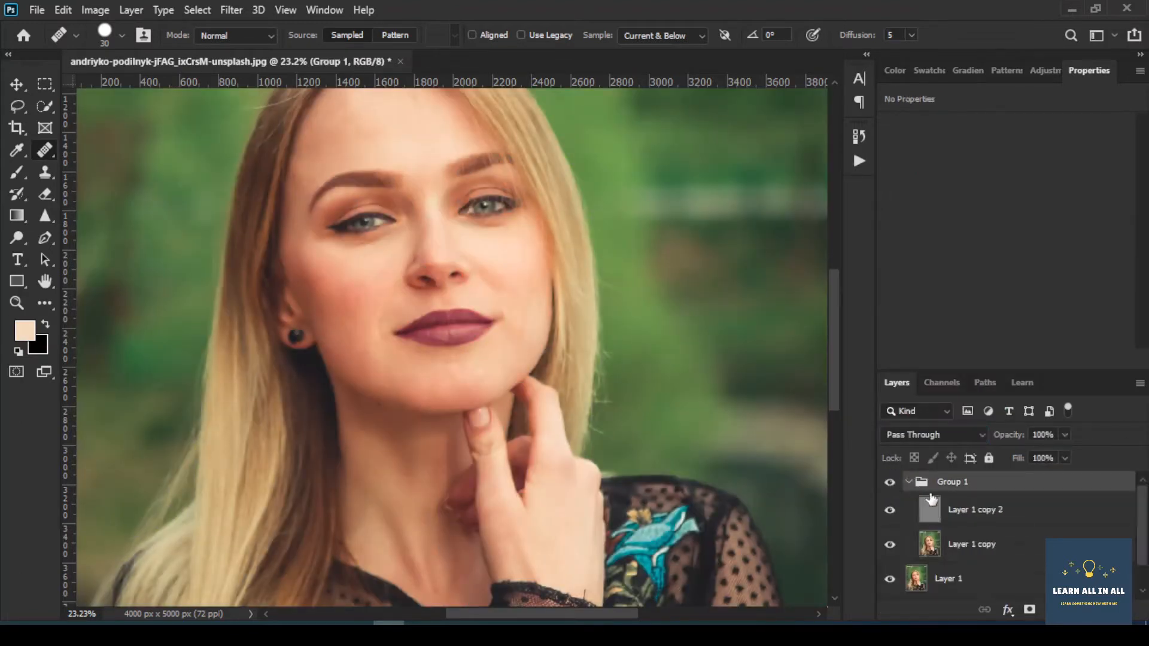
Add a new empty layer directly above Layer 1 copy in Group 1 and set its blending mode to Soft Light
left_click(986, 549)
key("ctrl+shift+alt+n")
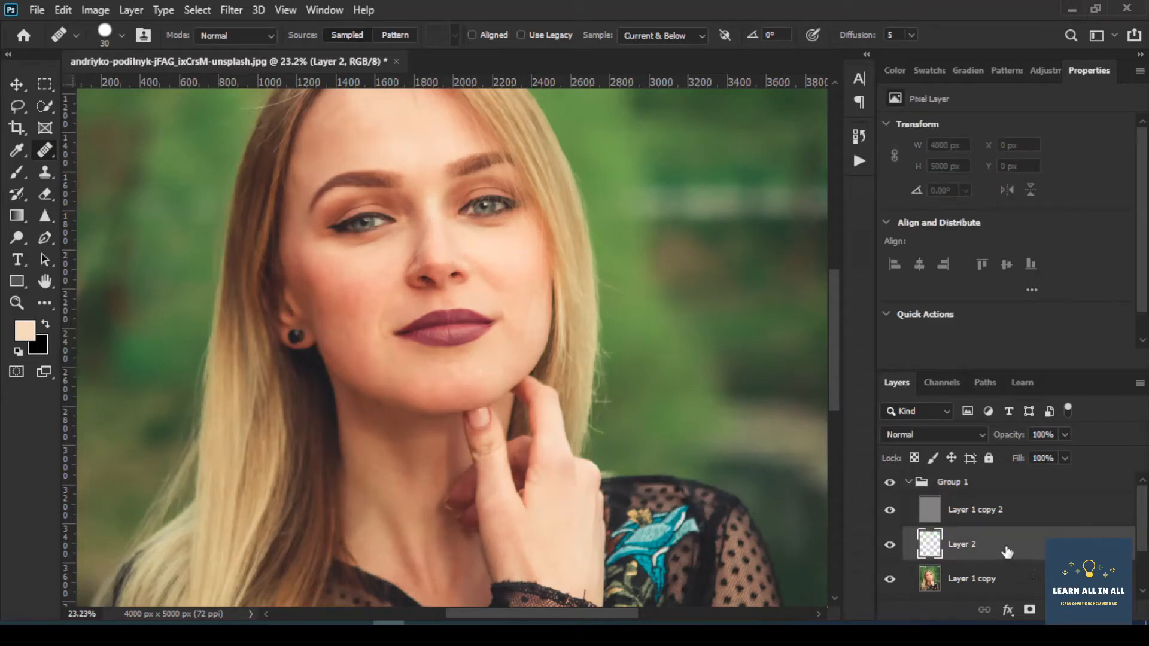
left_click(927, 436)
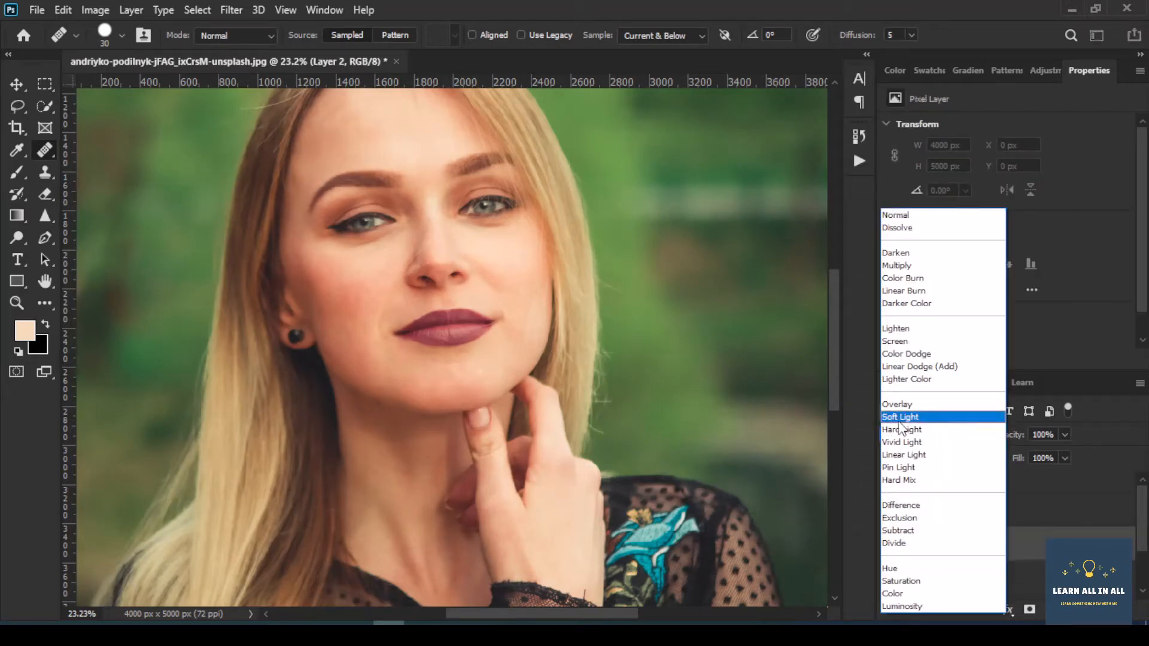
left_click(902, 417)
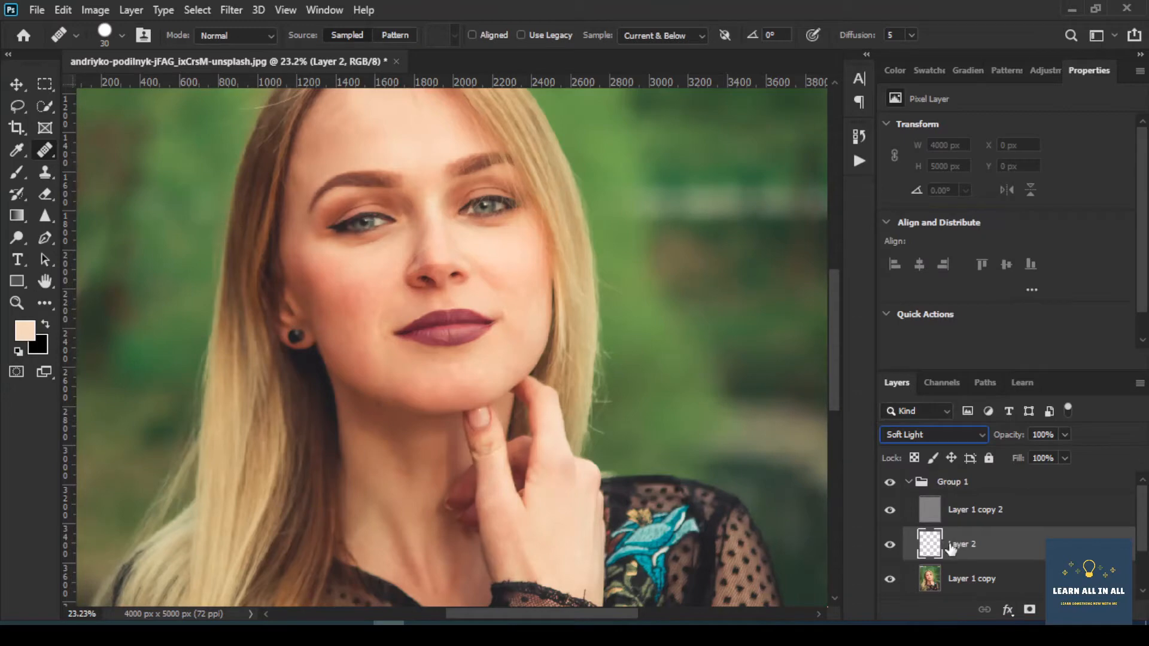
Set up the Brush tool with a white foreground colour and 1% flow for painting on Layer 2
left_click(17, 173)
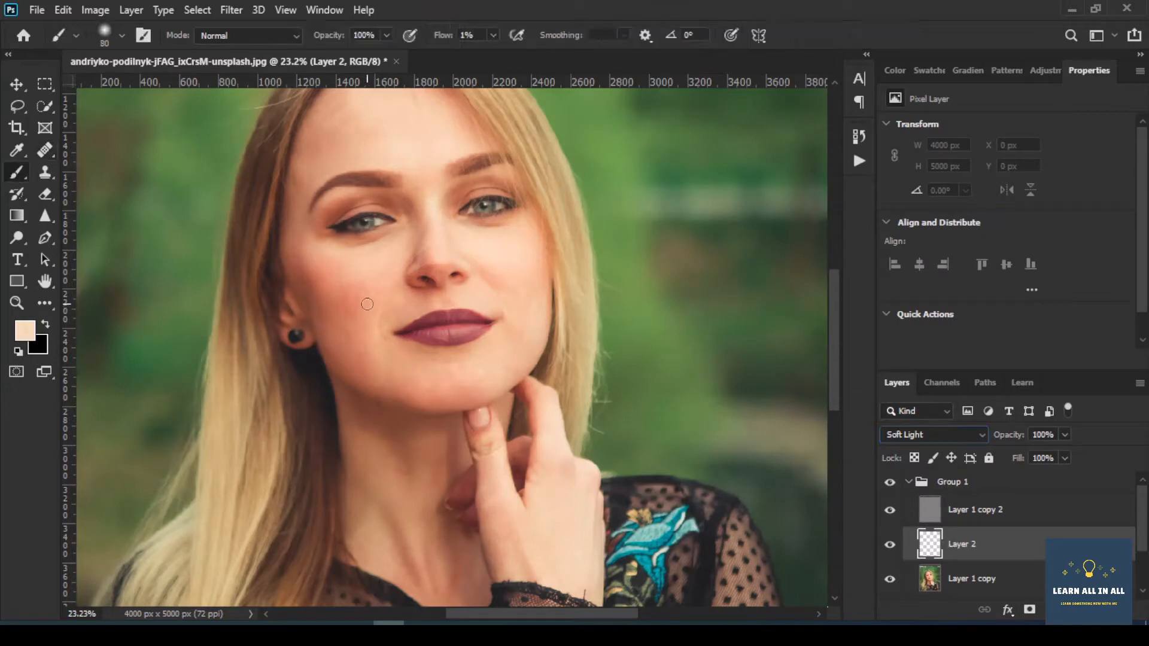
left_click(18, 353)
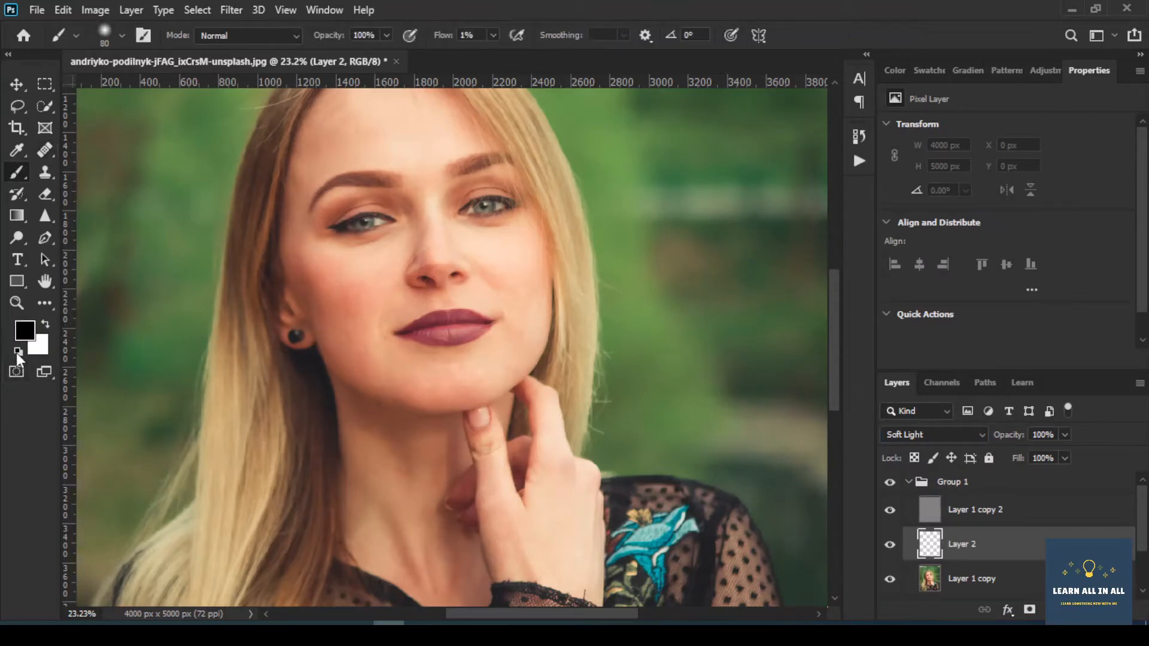
left_click(45, 327)
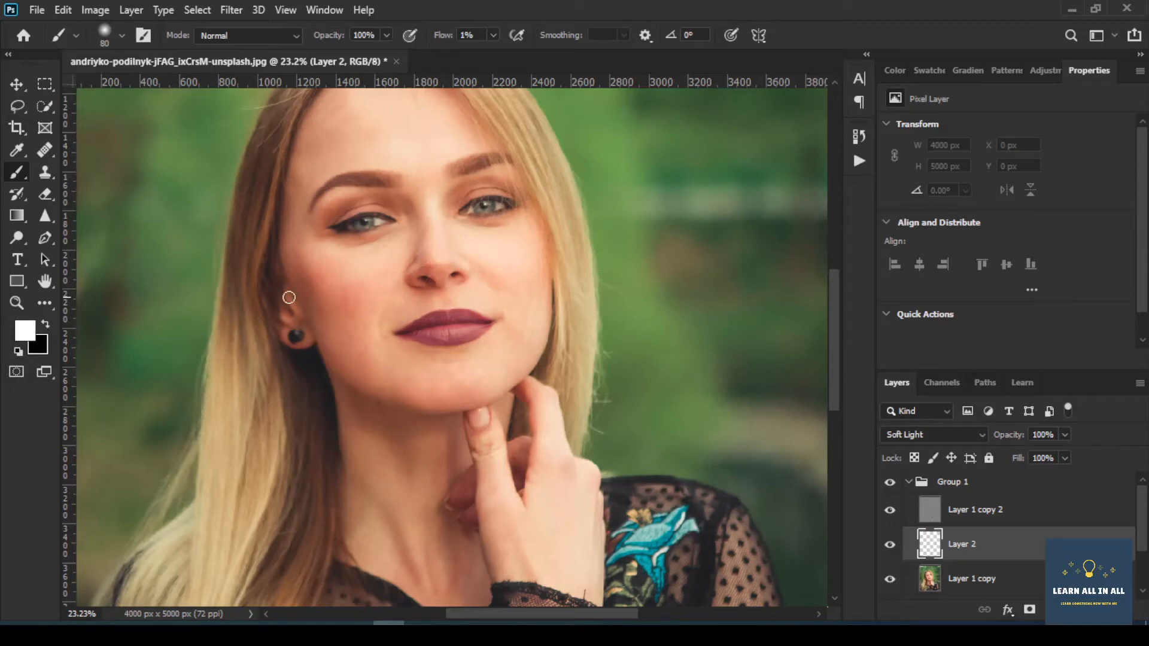
scroll(374, 285, "up", 8)
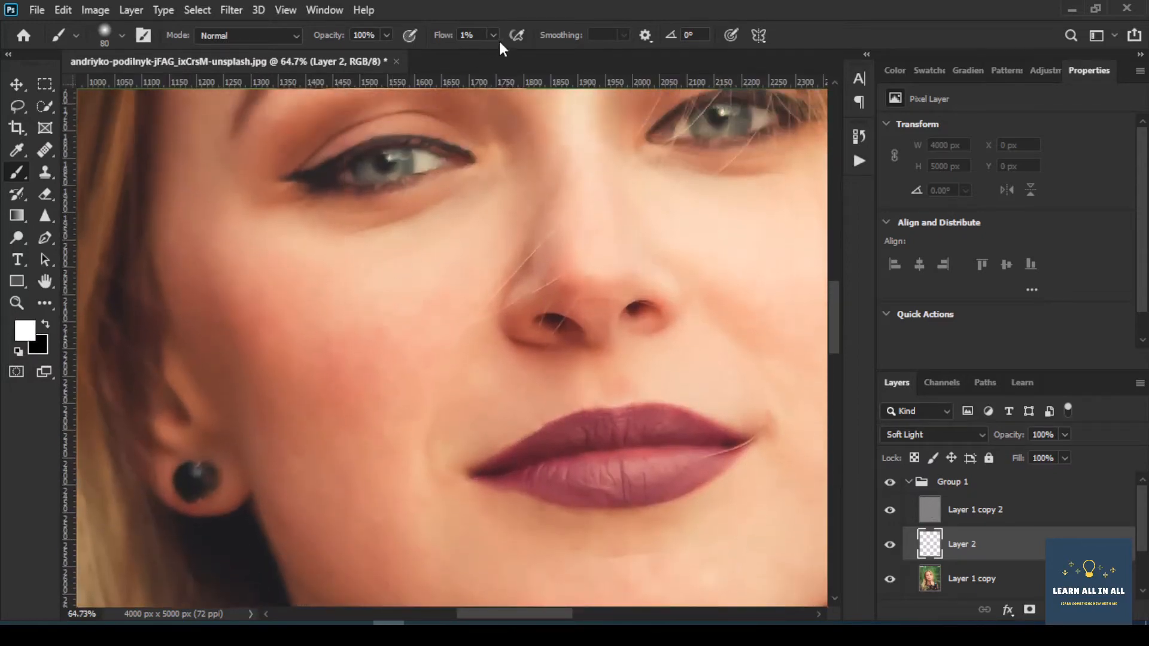
left_click(497, 38)
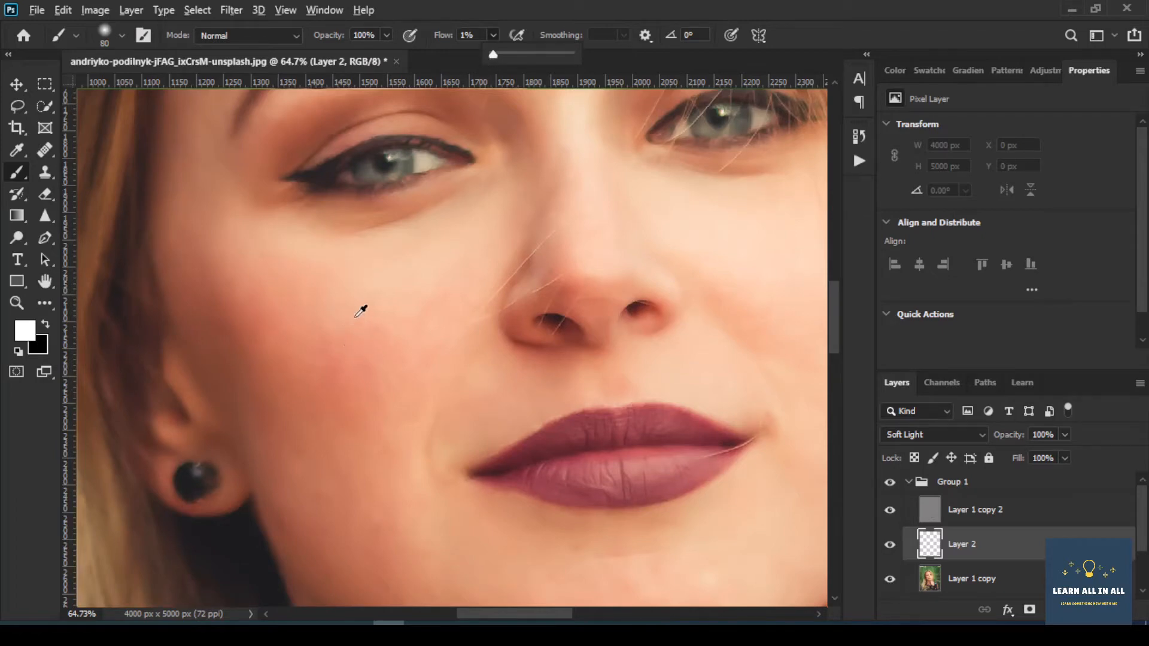
Hide Layer 1 copy 2 and paint soft white strokes on Layer 2 over the cheek and under-eye area beside the earring
scroll(378, 296, "up", 3)
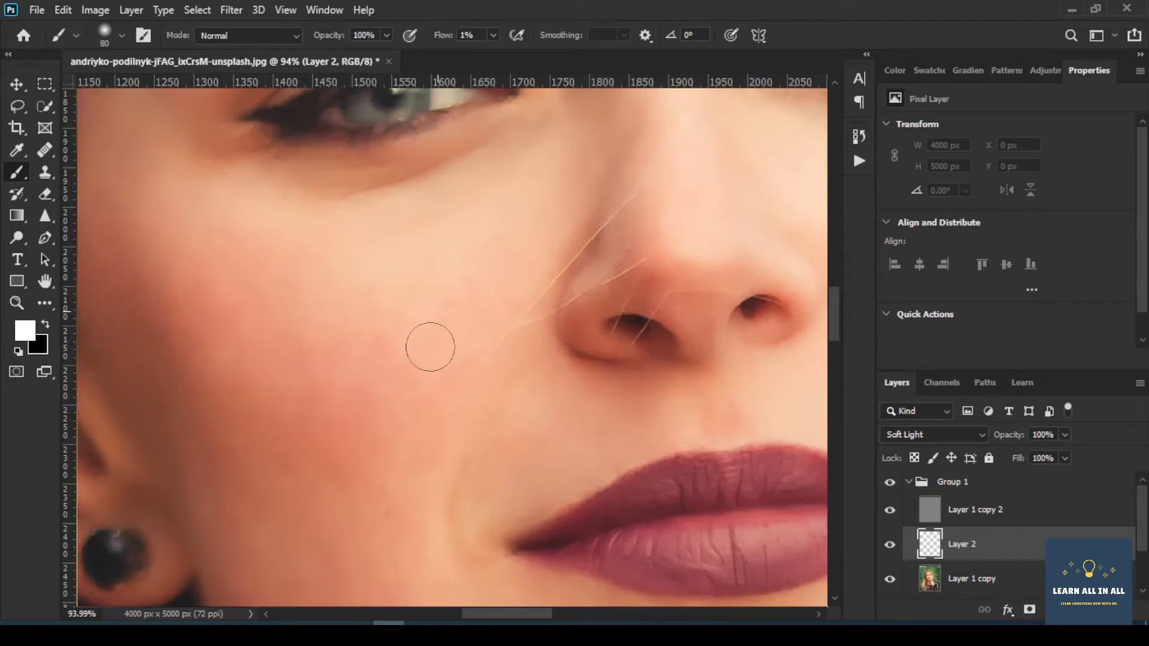
left_click(889, 510)
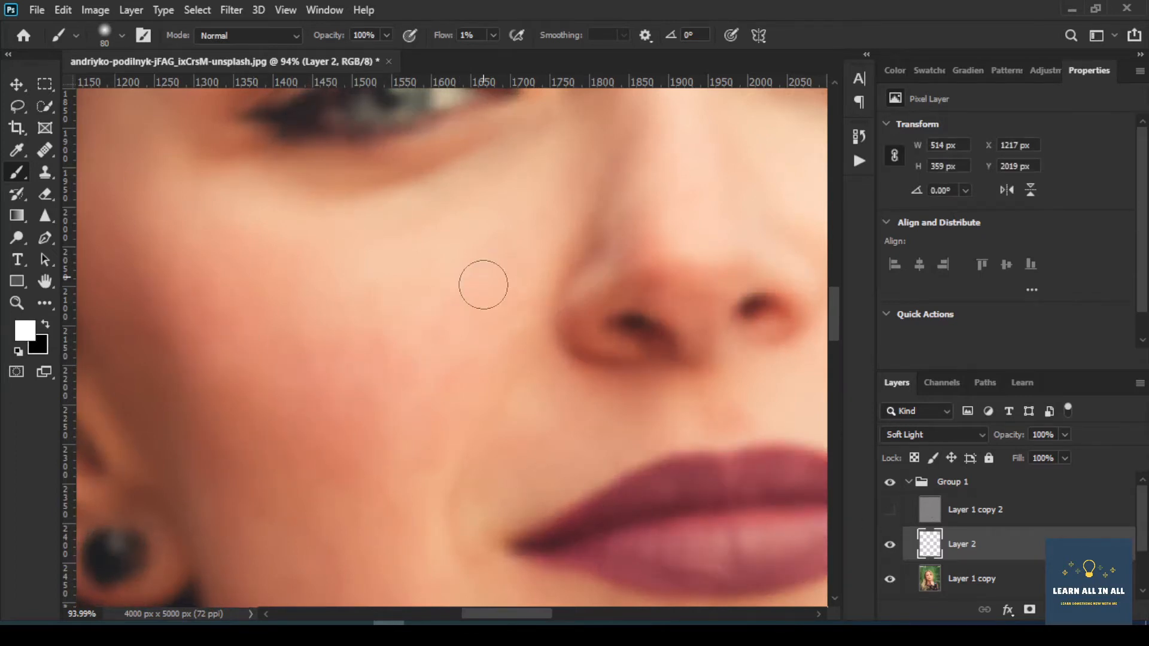
left_click_drag(382, 202, 352, 189)
scroll(361, 207, "up", 4)
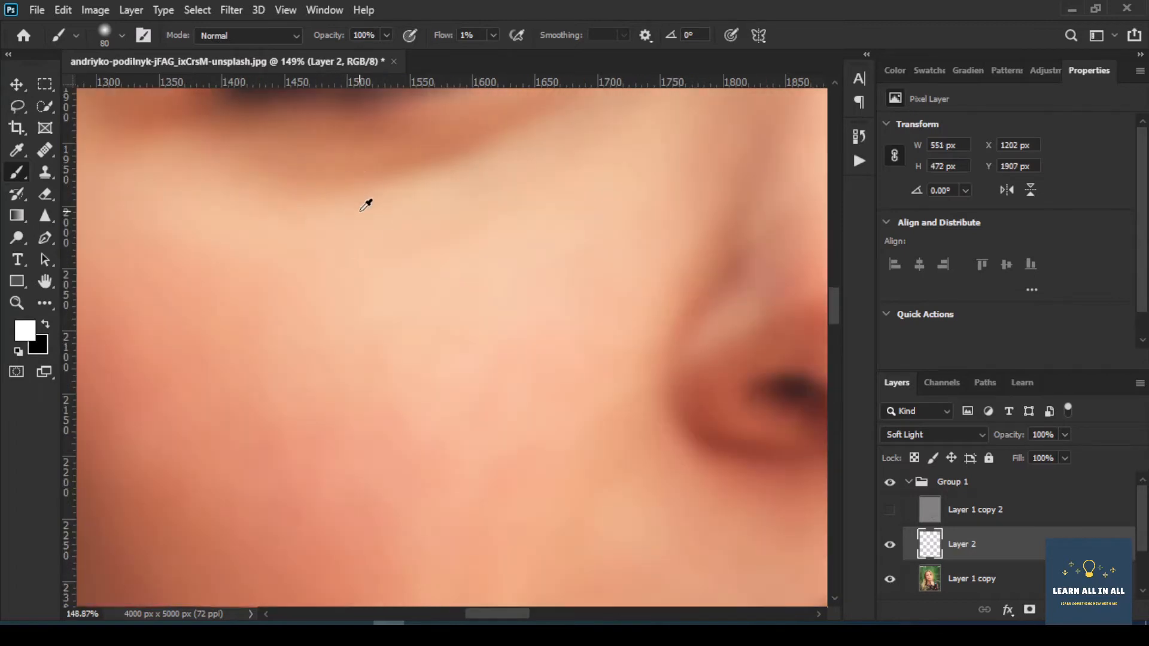
scroll(353, 233, "up", 4)
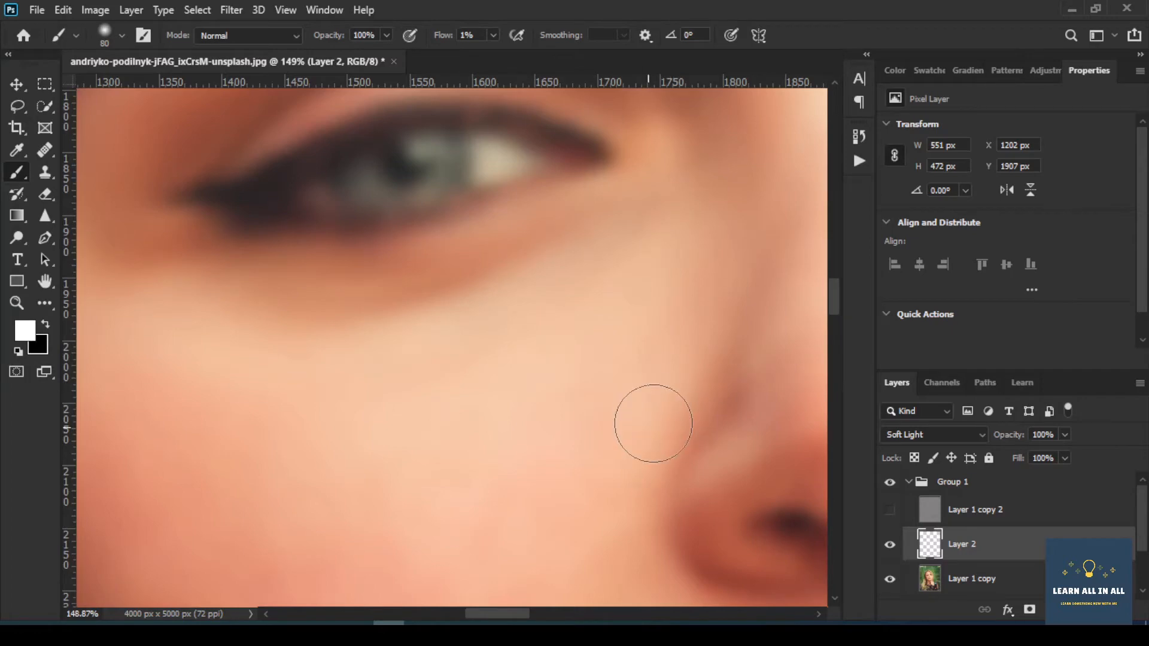
left_click_drag(186, 472, 220, 458)
Show Layer 1 copy 2 again and compare the portrait with Group 1 hidden and shown
scroll(223, 445, "down", 12)
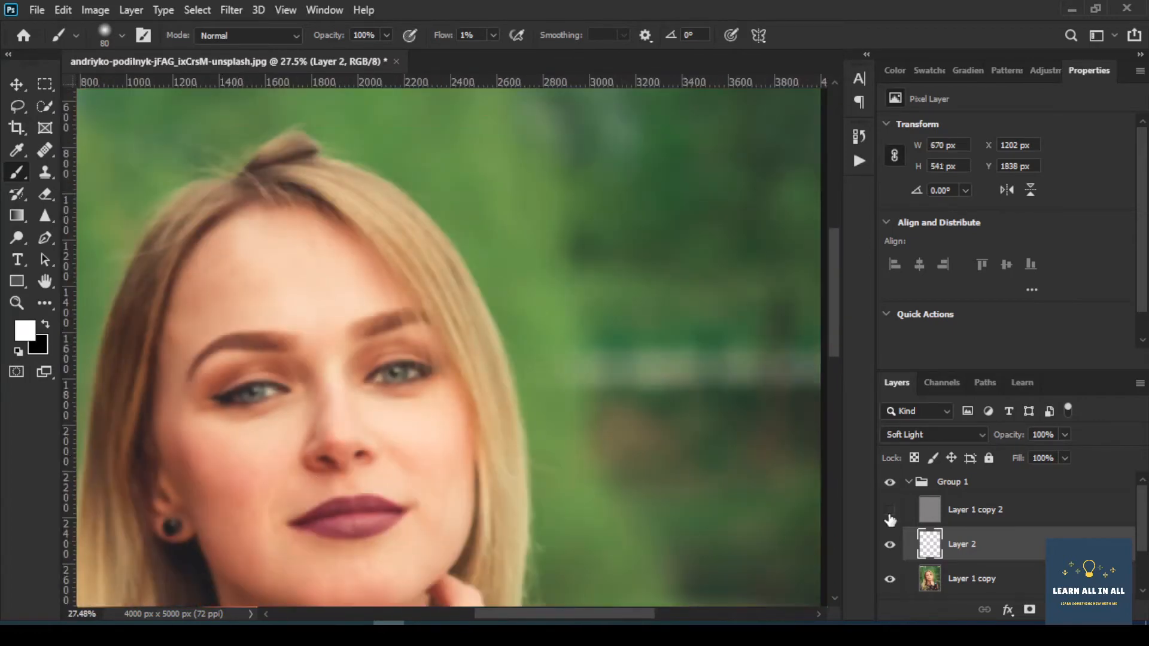
left_click(890, 514)
left_click(908, 481)
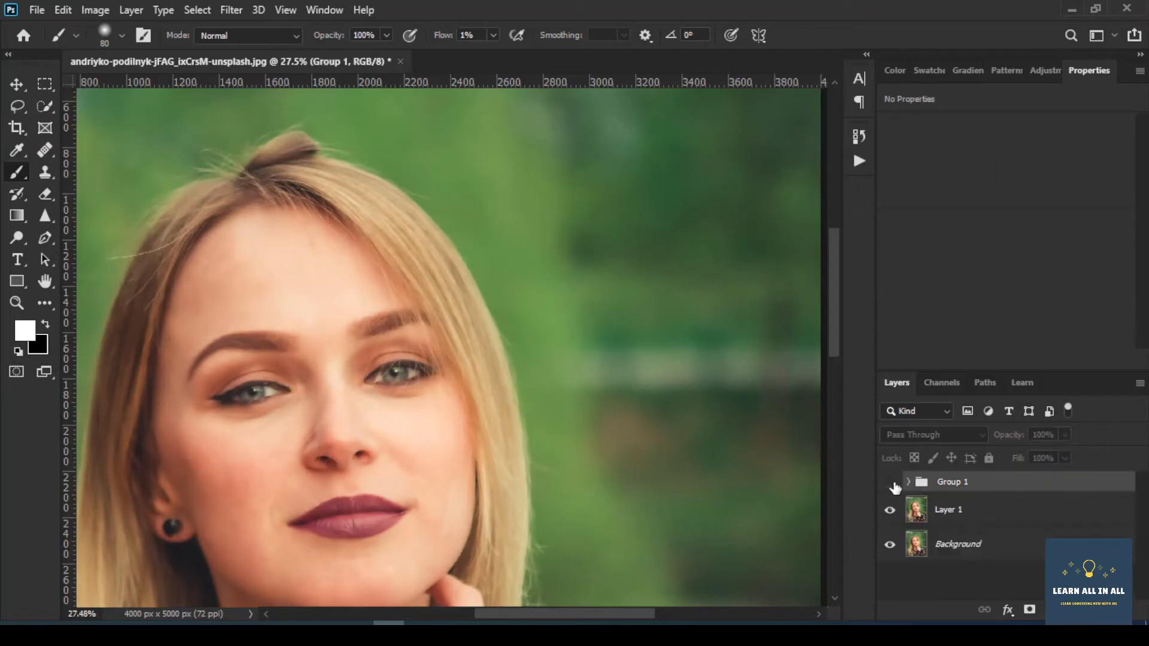
left_click(908, 481)
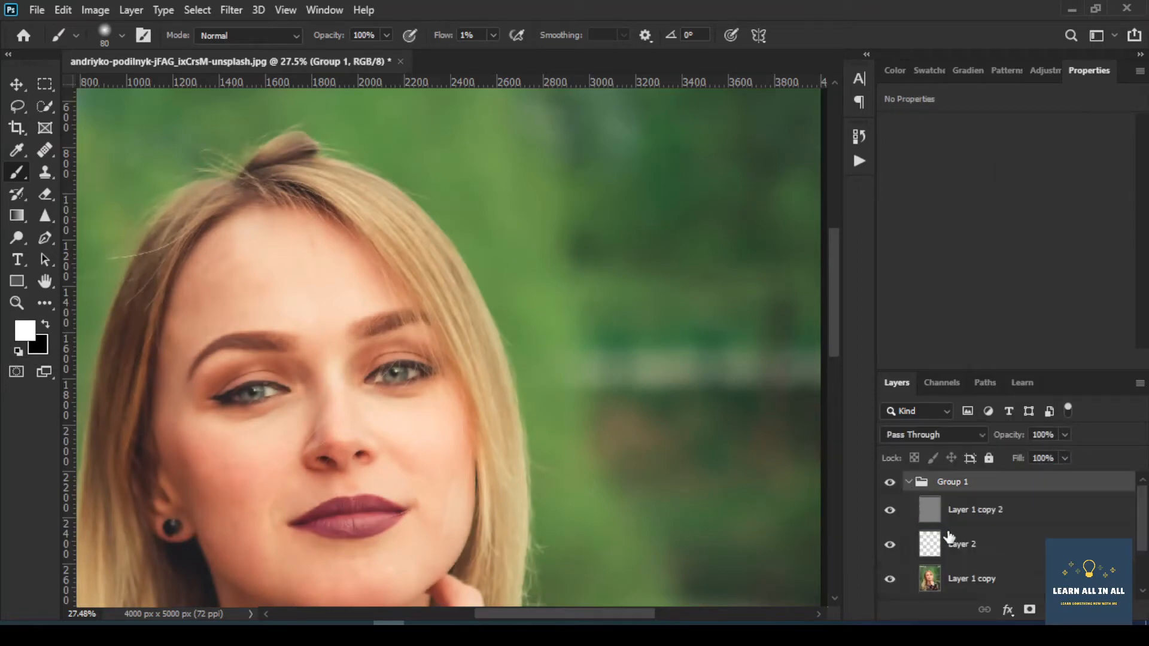
Brush white on Layer 2 over the lower cheek and along the jaw on the earring side of the face
left_click(951, 544)
scroll(233, 473, "up", 6)
scroll(239, 431, "down", 2)
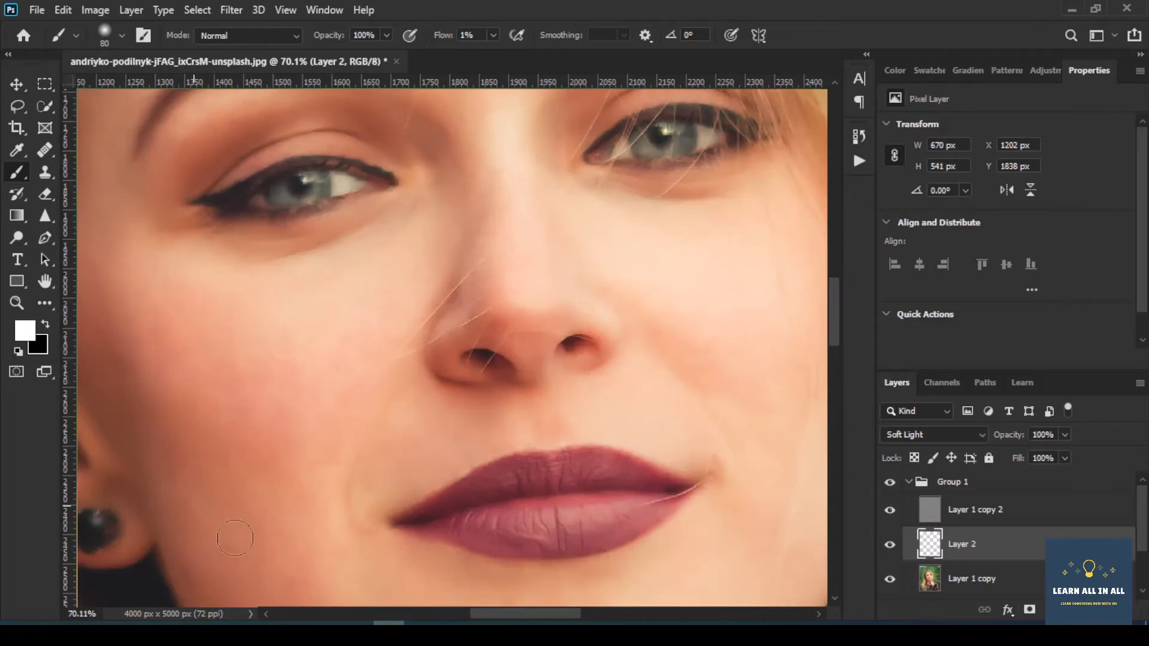
left_click_drag(286, 550, 287, 558)
scroll(293, 479, "down", 2)
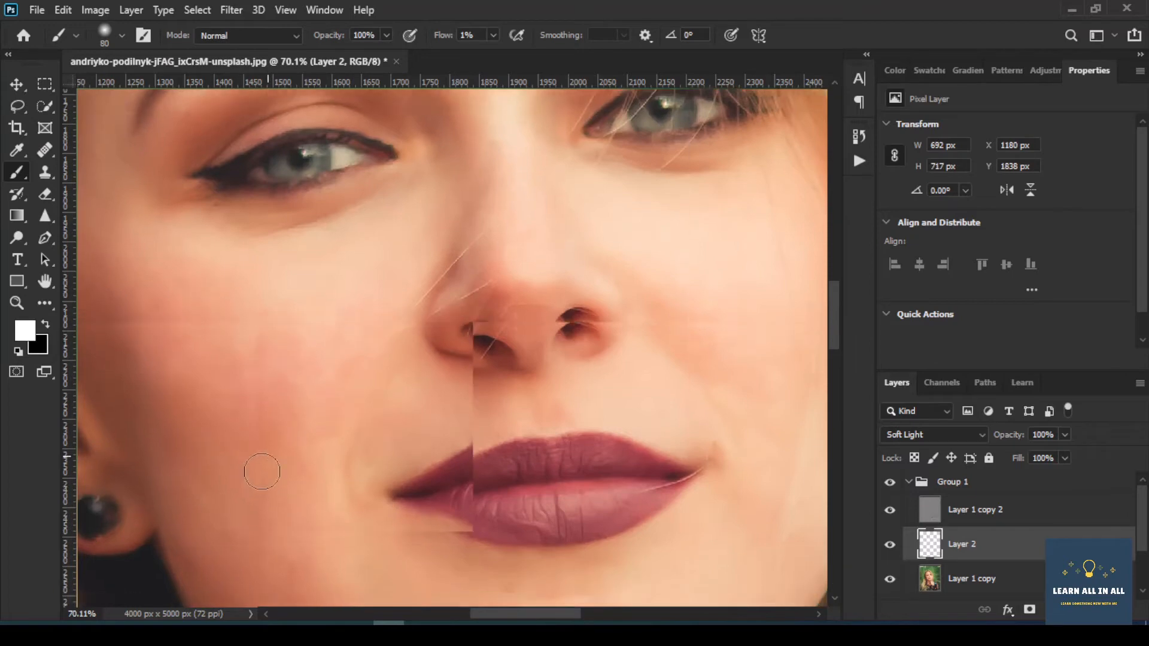
scroll(304, 434, "down", 3)
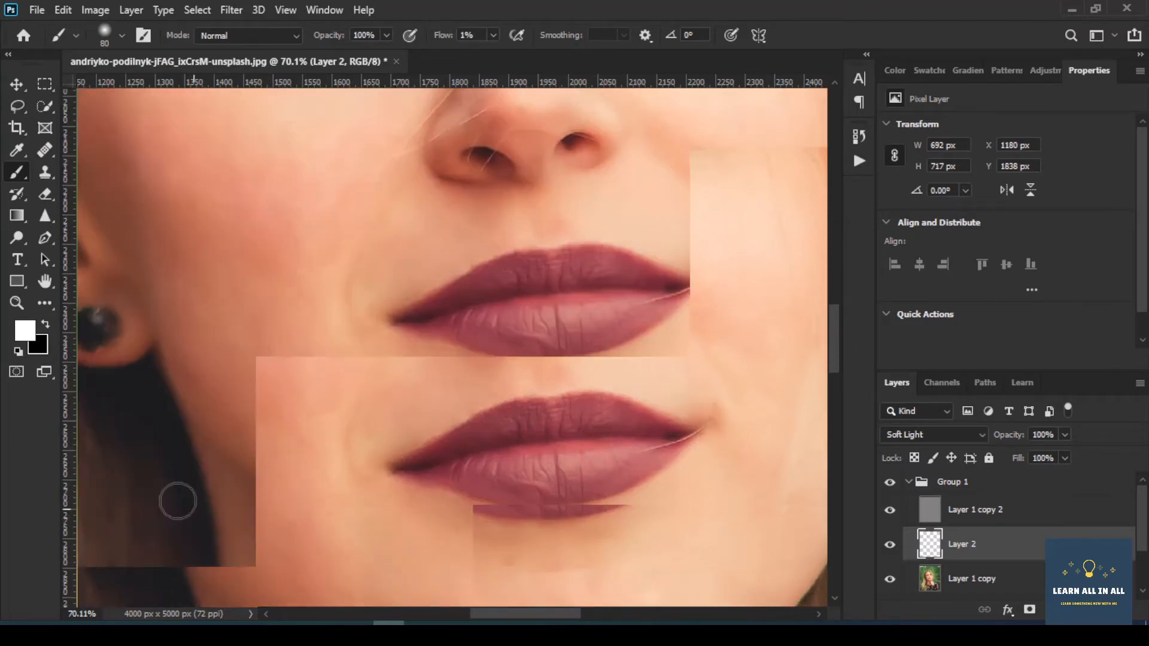
left_click_drag(177, 500, 276, 497)
mouse_move(198, 361)
left_mouse_down()
mouse_move(193, 375)
mouse_move(290, 456)
mouse_move(322, 420)
left_mouse_up()
Brush white on Layer 2 over the skin around the mouth, covering the chin below the lower lip
left_click_drag(532, 390, 497, 380)
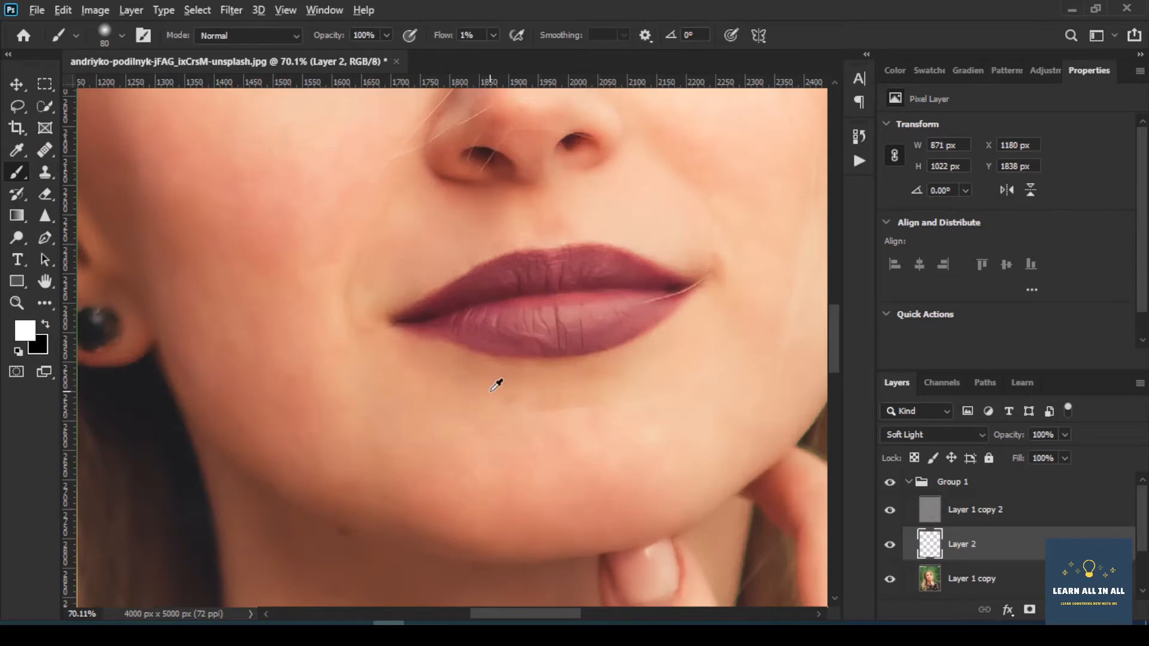
scroll(497, 379, "up", 3)
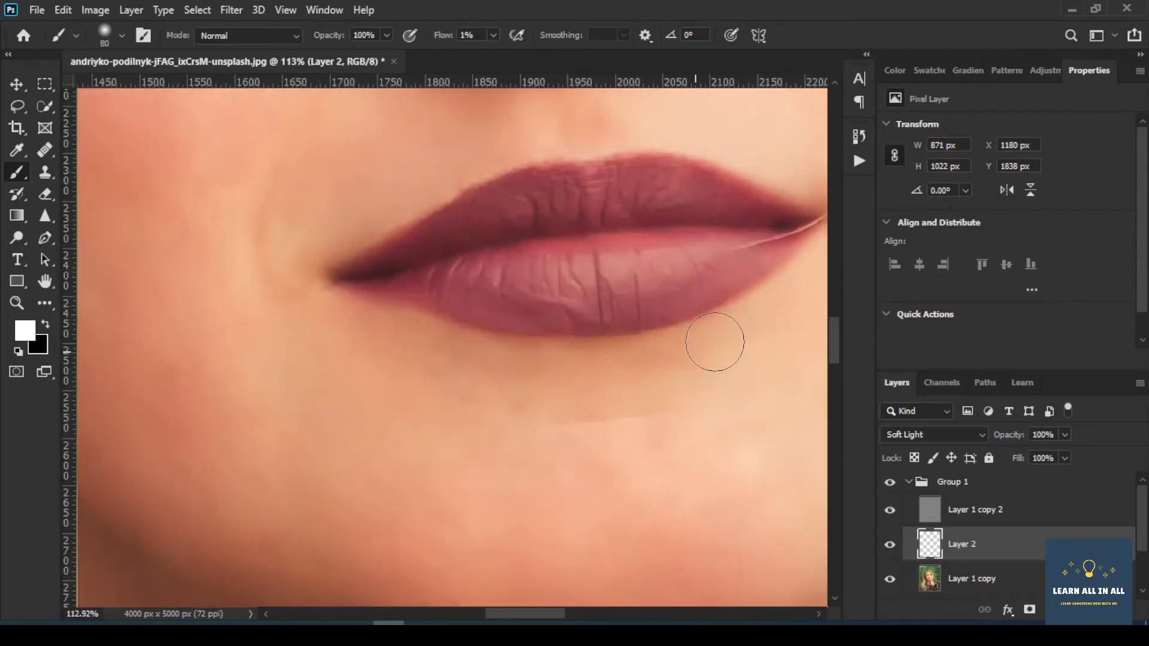
left_click_drag(659, 441, 757, 413)
scroll(488, 204, "up", 1)
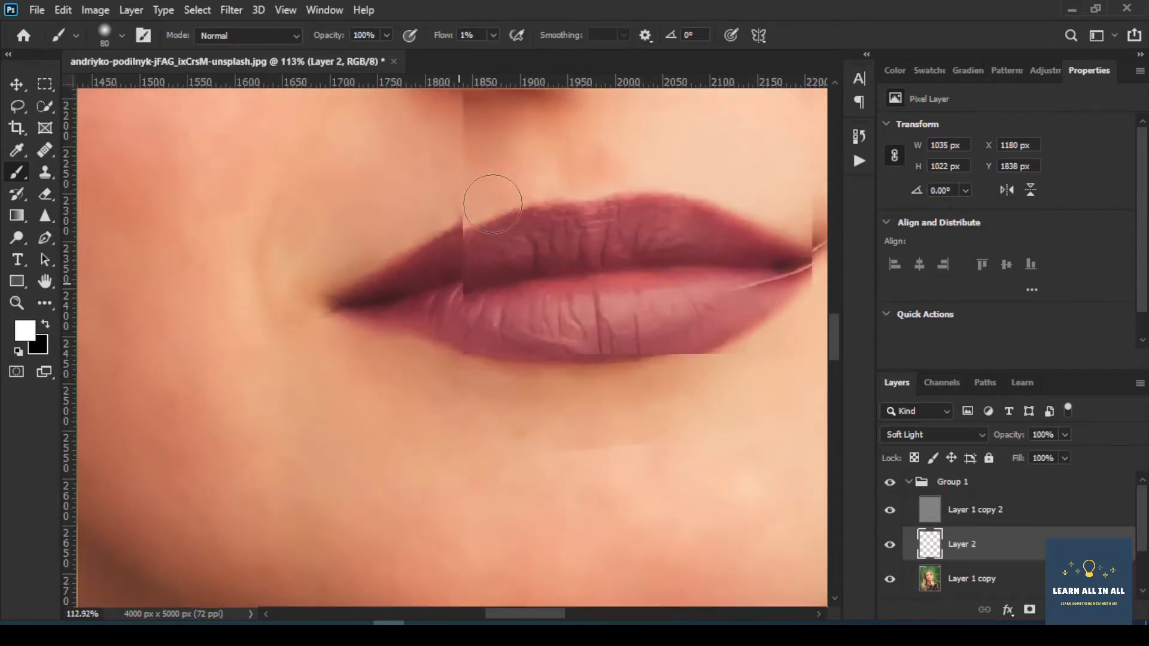
scroll(489, 200, "up", 3)
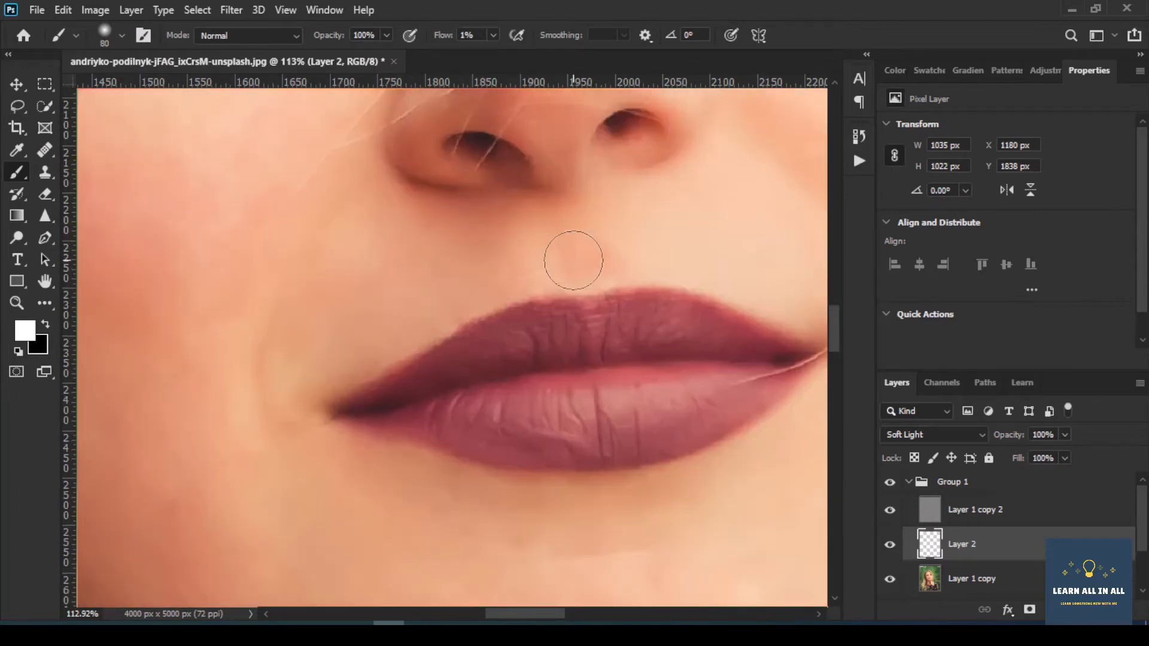
scroll(443, 221, "up", 2)
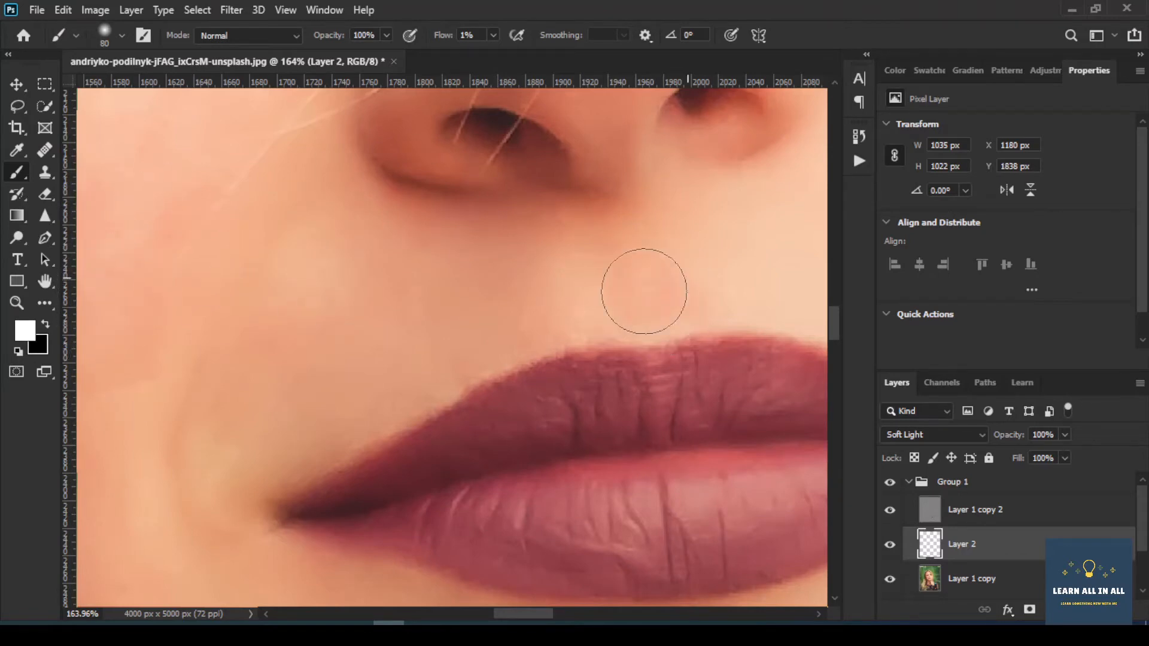
Brush white on Layer 2 over the cheek opposite the earring and along the side of the nose bridge
scroll(676, 288, "down", 5)
scroll(680, 289, "up", 3)
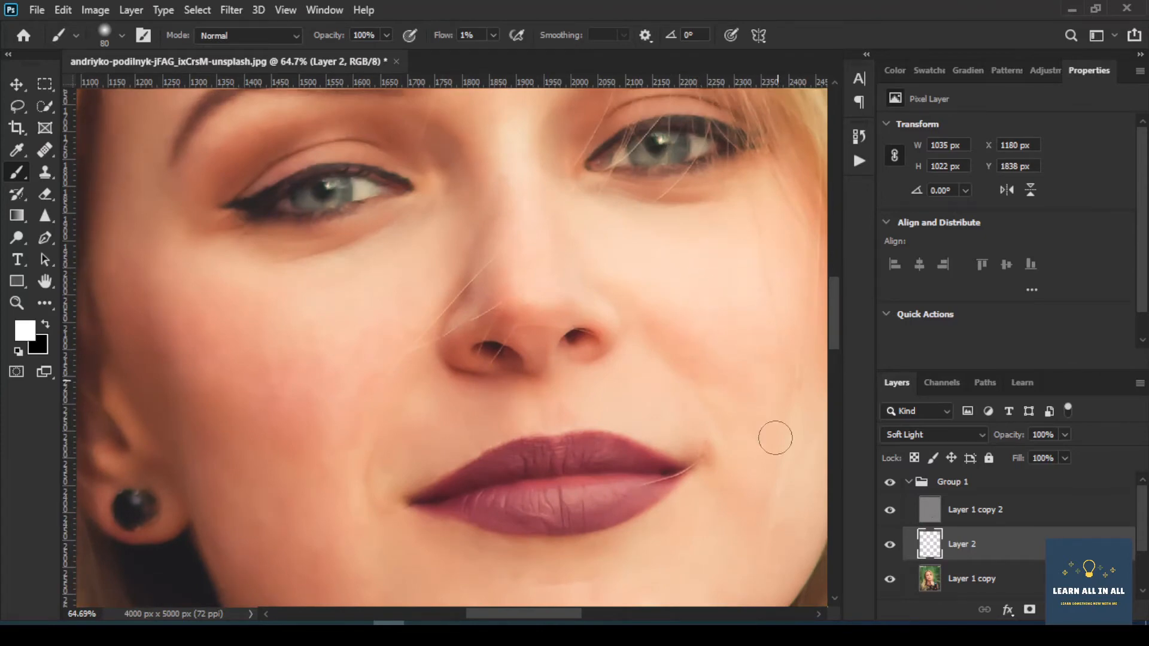
left_click_drag(754, 502, 663, 258)
scroll(481, 202, "up", 3)
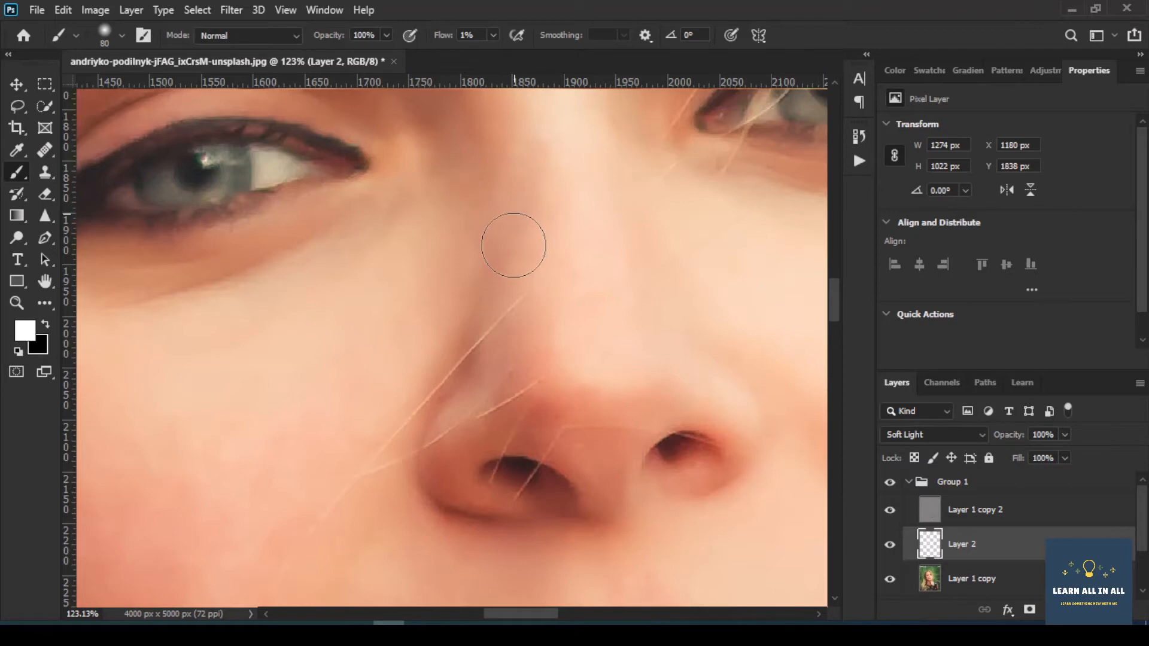
mouse_move(513, 245)
left_mouse_down()
mouse_move(499, 133)
mouse_move(526, 231)
left_mouse_up()
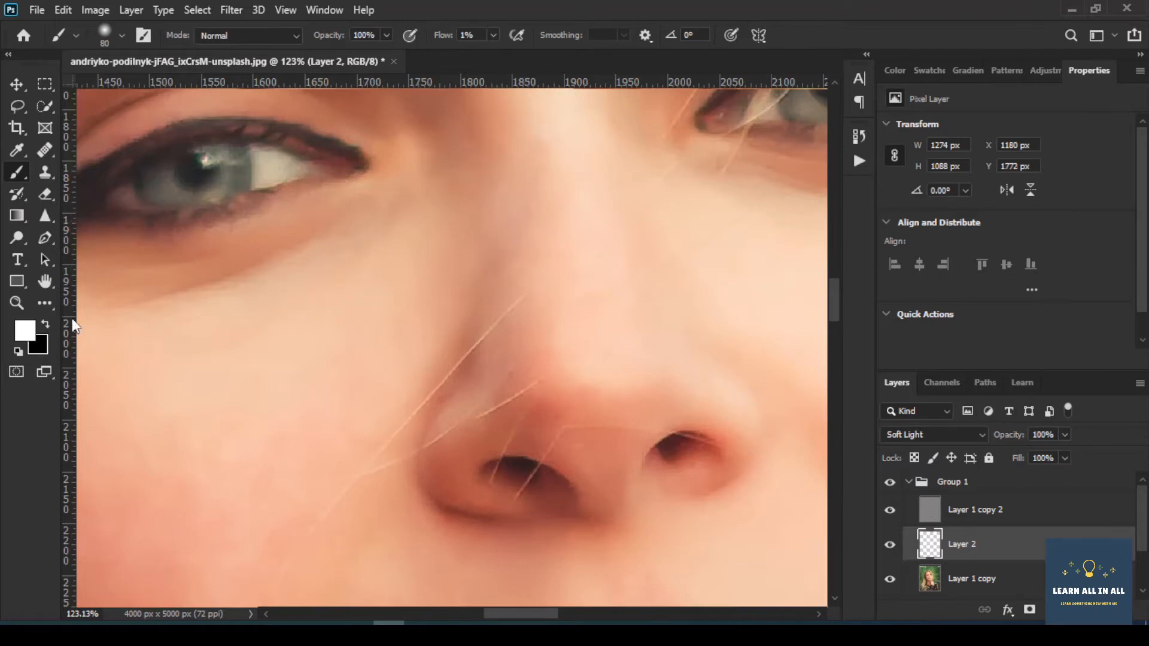
Brush white on Layer 2 along the nose bridge facing the earring side, and compare the portrait with Layer 2 hidden and shown
left_click(46, 324)
scroll(461, 218, "up", 2)
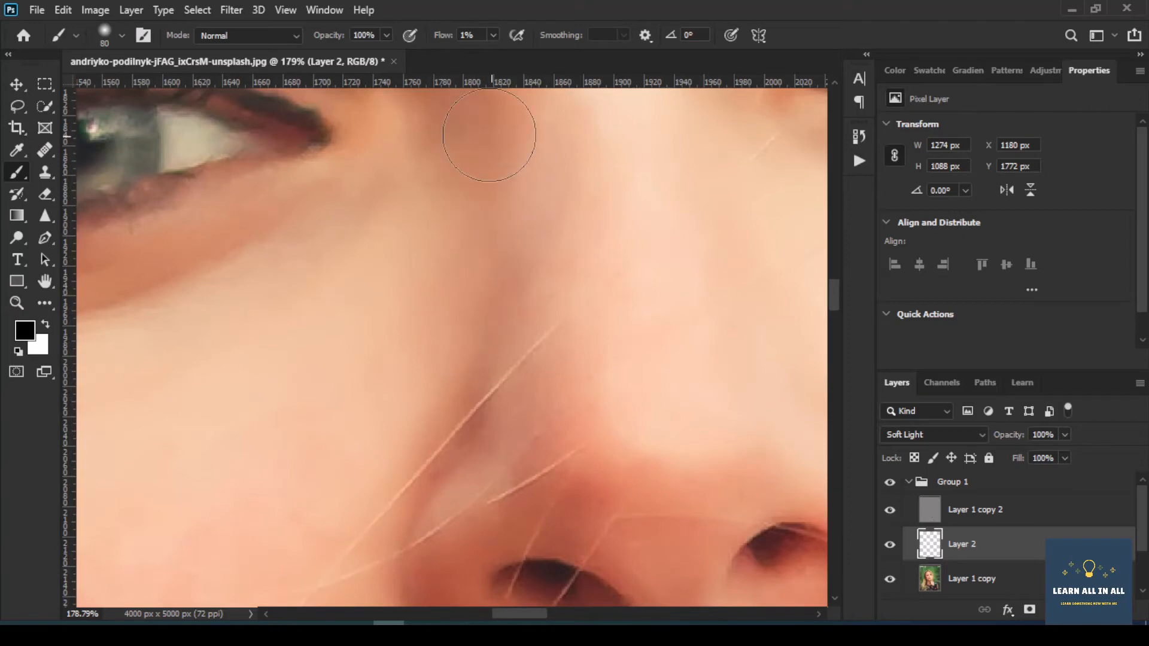
key("x")
left_click_drag(551, 192, 553, 171)
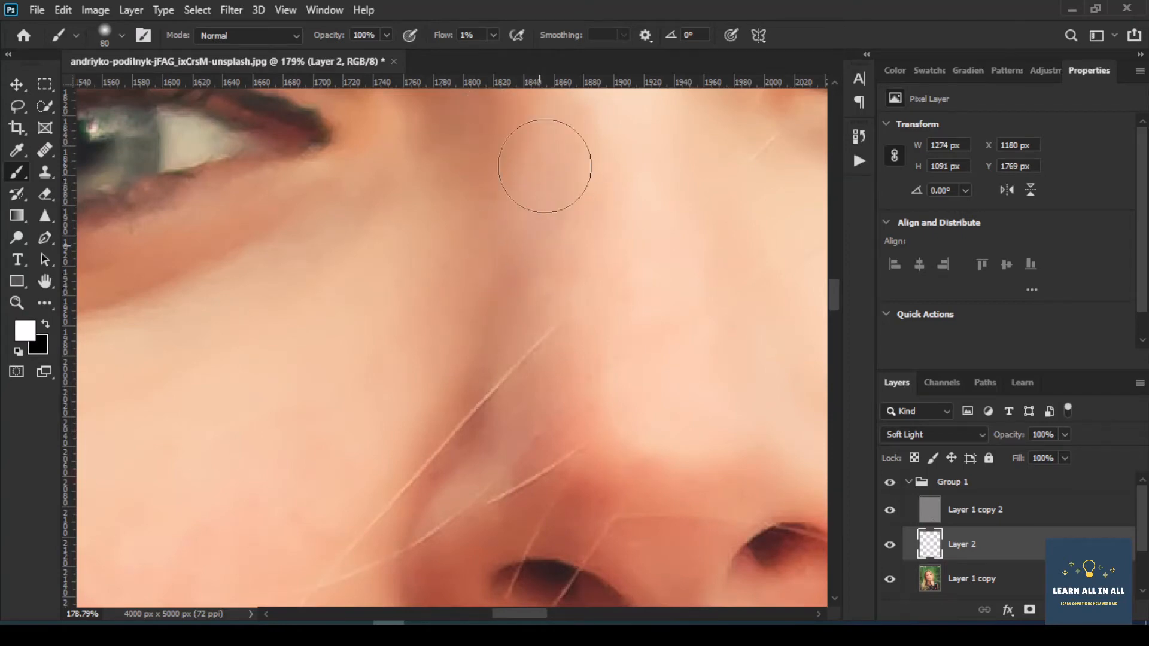
scroll(564, 279, "down", 6)
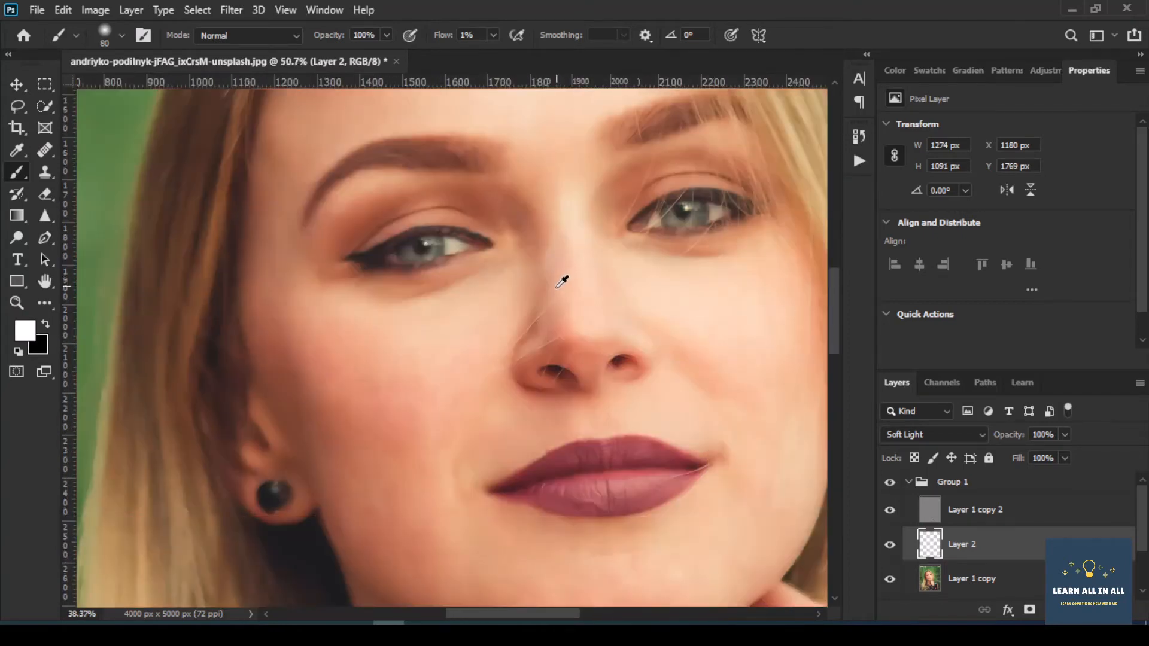
scroll(564, 263, "down", 2)
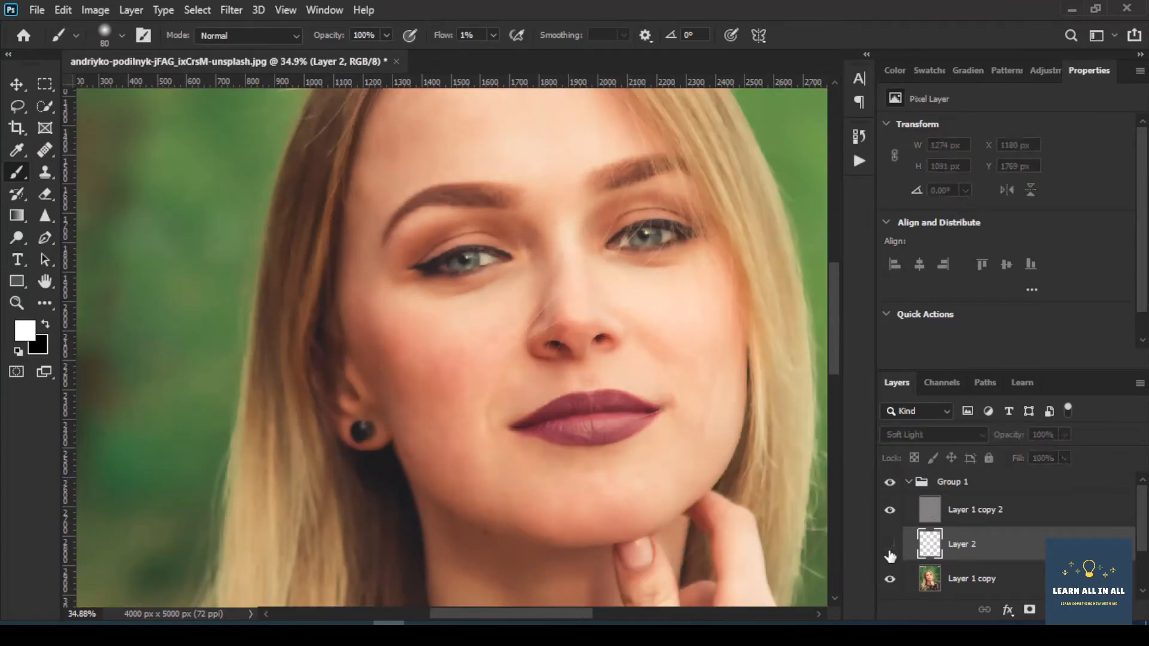
Brush white on Layer 2 over the earring-side cheek and the skin beside the mouth
scroll(443, 390, "up", 2)
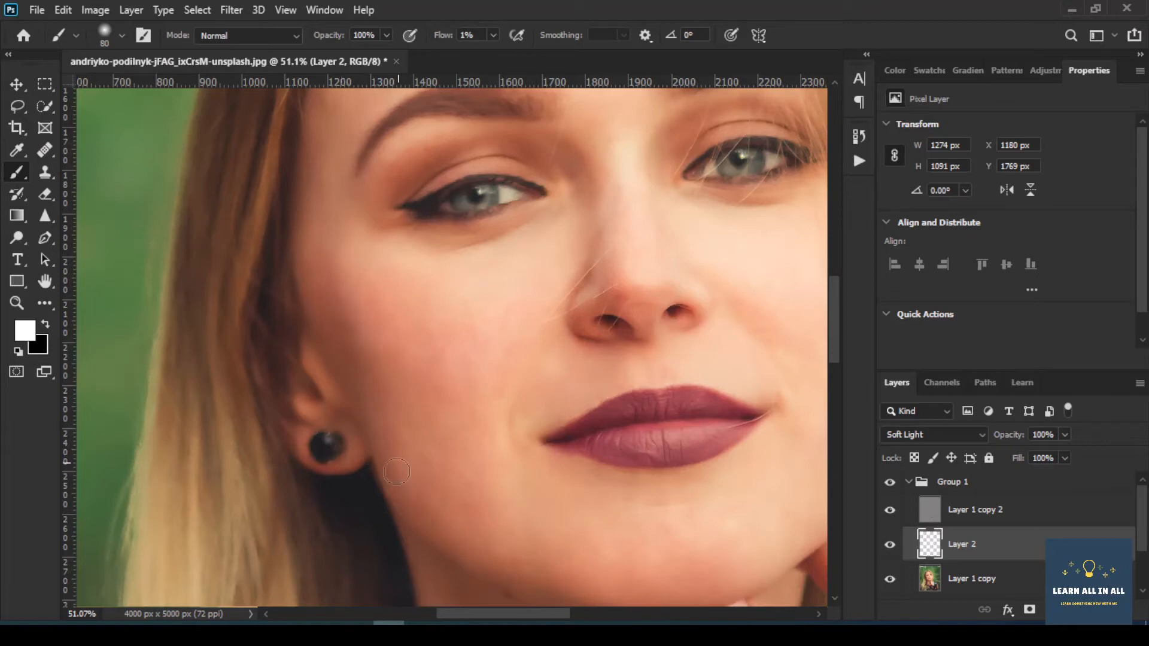
left_click_drag(515, 426, 626, 374)
scroll(778, 422, "down", 5)
scroll(770, 380, "up", 5)
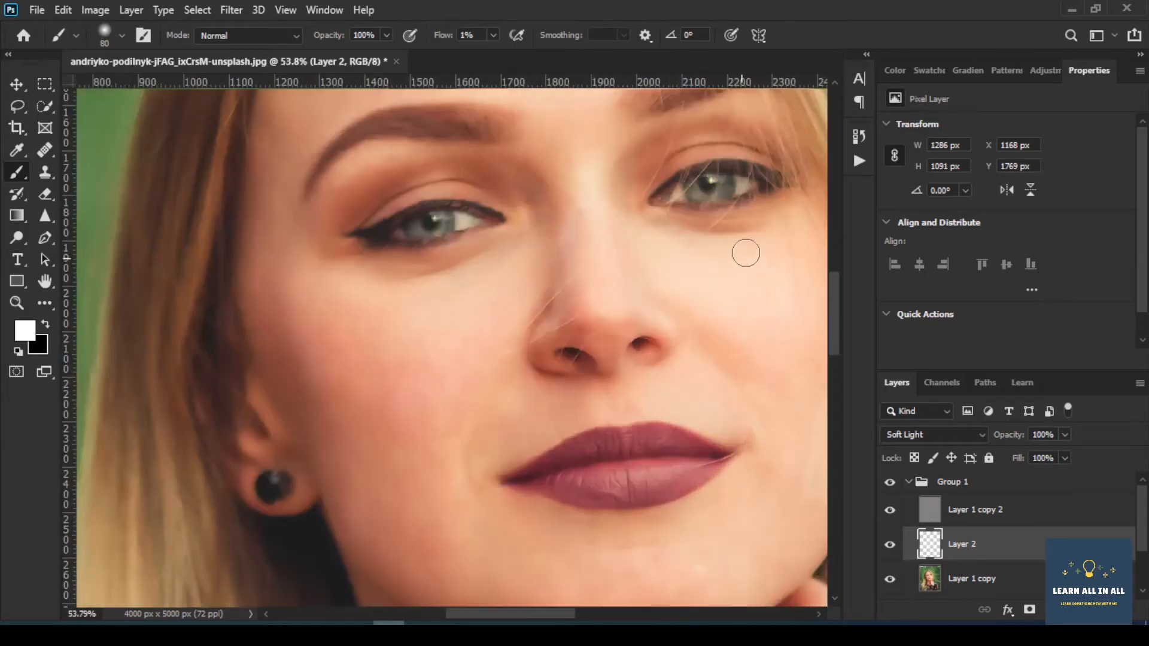
Brush white on Layer 2 between the eyebrows and around the inner corner of the earring-side eye
scroll(593, 180, "up", 3)
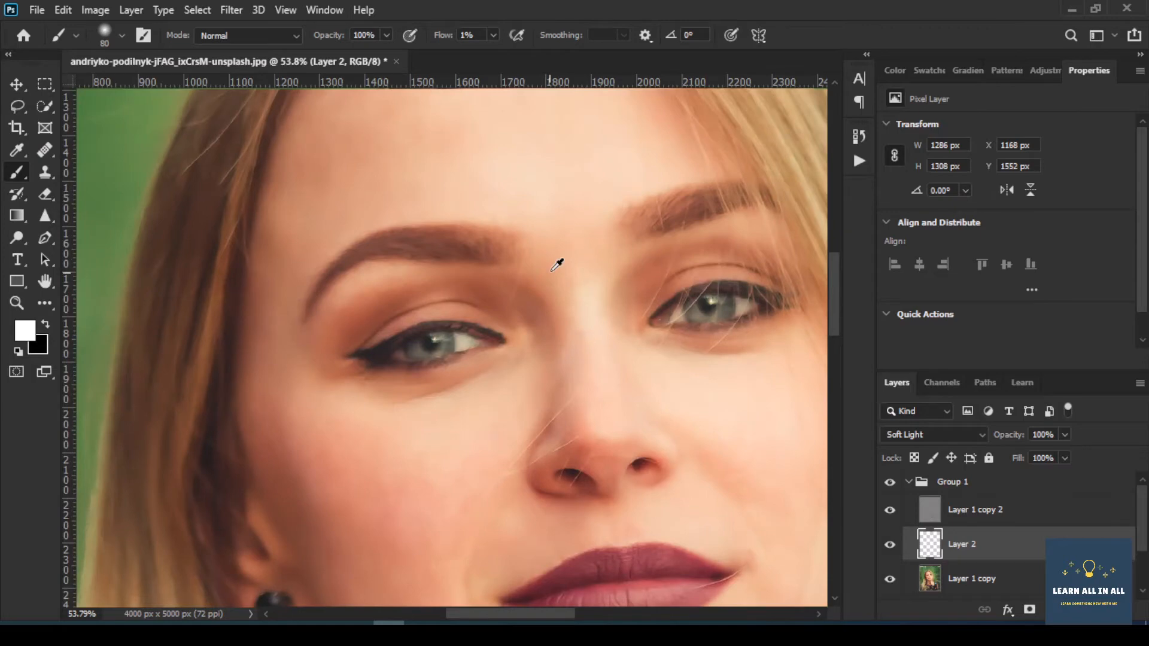
scroll(556, 264, "up", 5)
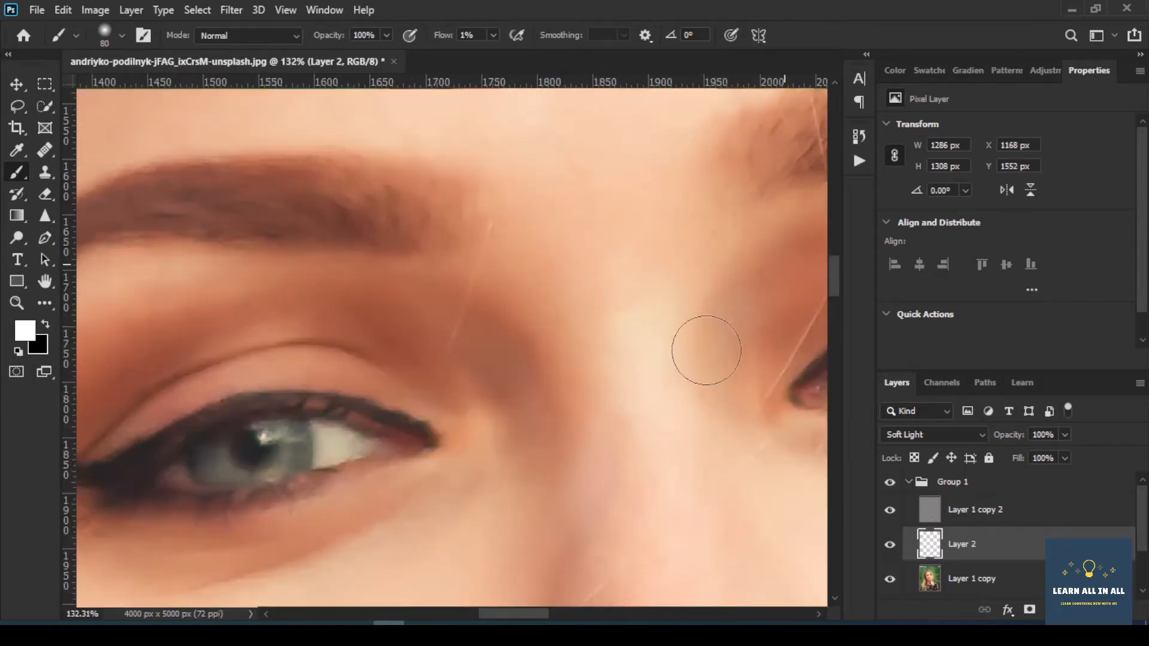
mouse_move(619, 351)
left_mouse_down()
mouse_move(505, 324)
mouse_move(539, 360)
mouse_move(512, 393)
mouse_move(496, 353)
mouse_move(458, 372)
mouse_move(378, 314)
mouse_move(440, 355)
mouse_move(232, 322)
mouse_move(121, 366)
mouse_move(113, 397)
mouse_move(140, 340)
mouse_move(368, 335)
left_mouse_up()
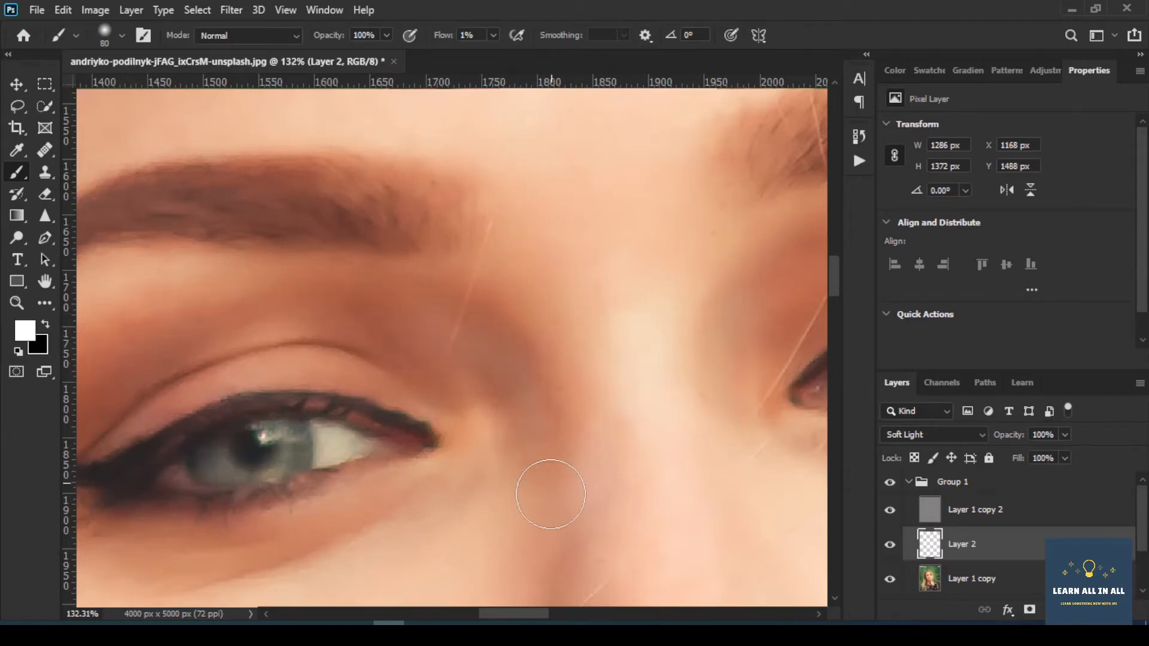
Compare the whole face with Layer 2 hidden and shown, leaving the layer visible
scroll(538, 464, "down", 5, "alt")
scroll(538, 465, "down", 4, "alt")
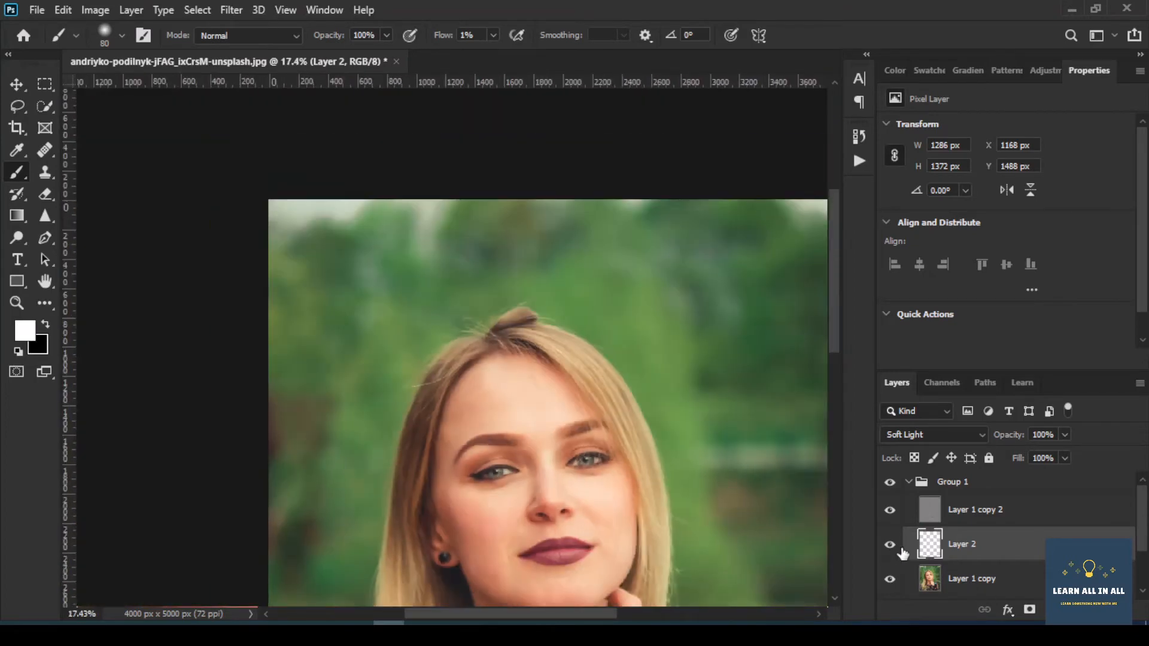
left_click(893, 546)
left_click(892, 546)
left_click(892, 546)
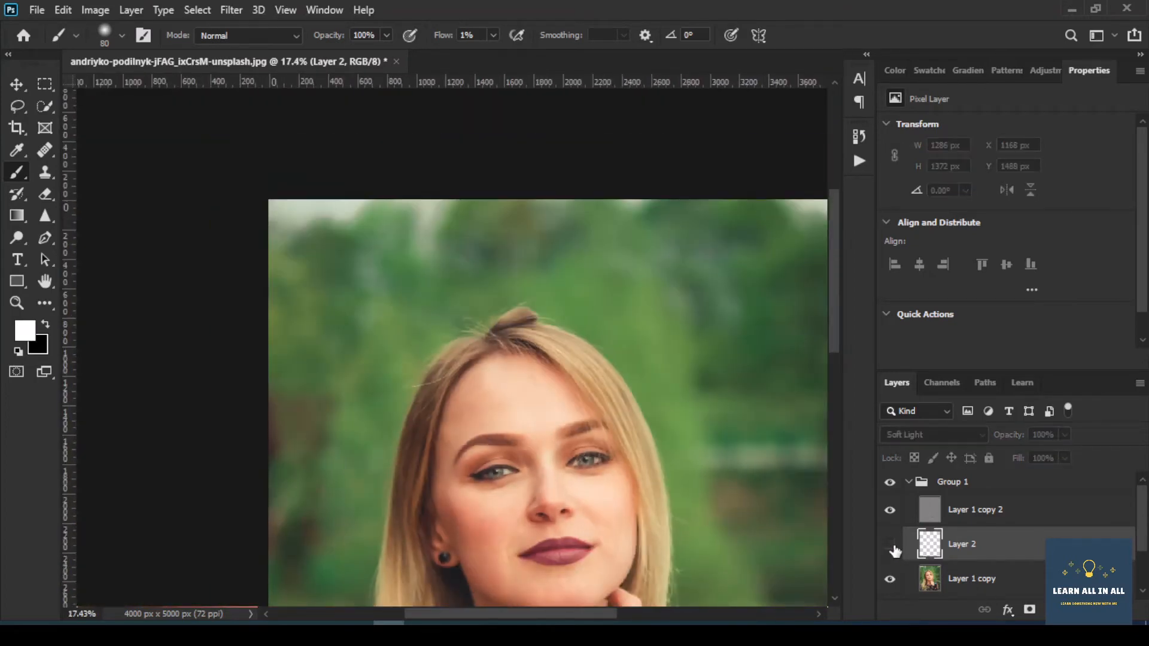
left_click(892, 545)
scroll(620, 453, "down", 2)
scroll(620, 453, "down", 1)
scroll(603, 484, "up", 2, "alt")
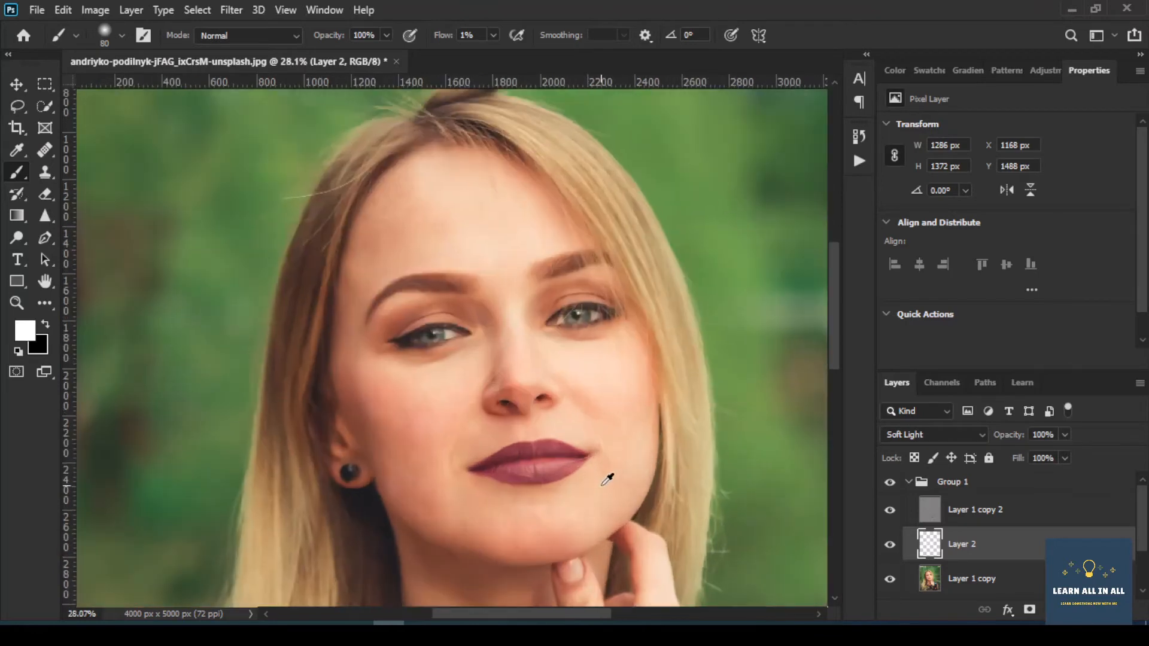
left_click(890, 547)
left_click(890, 547)
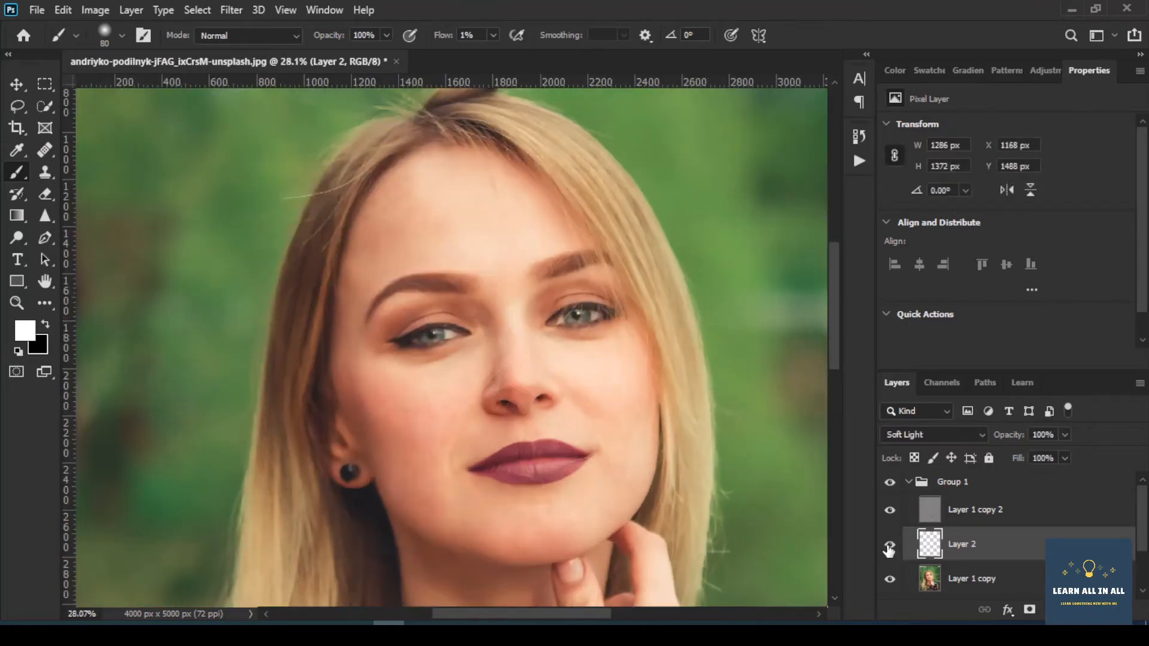
Create a new layer above Layer 2 and set its blending mode to Soft Light
scroll(454, 451, "up", 4, "alt")
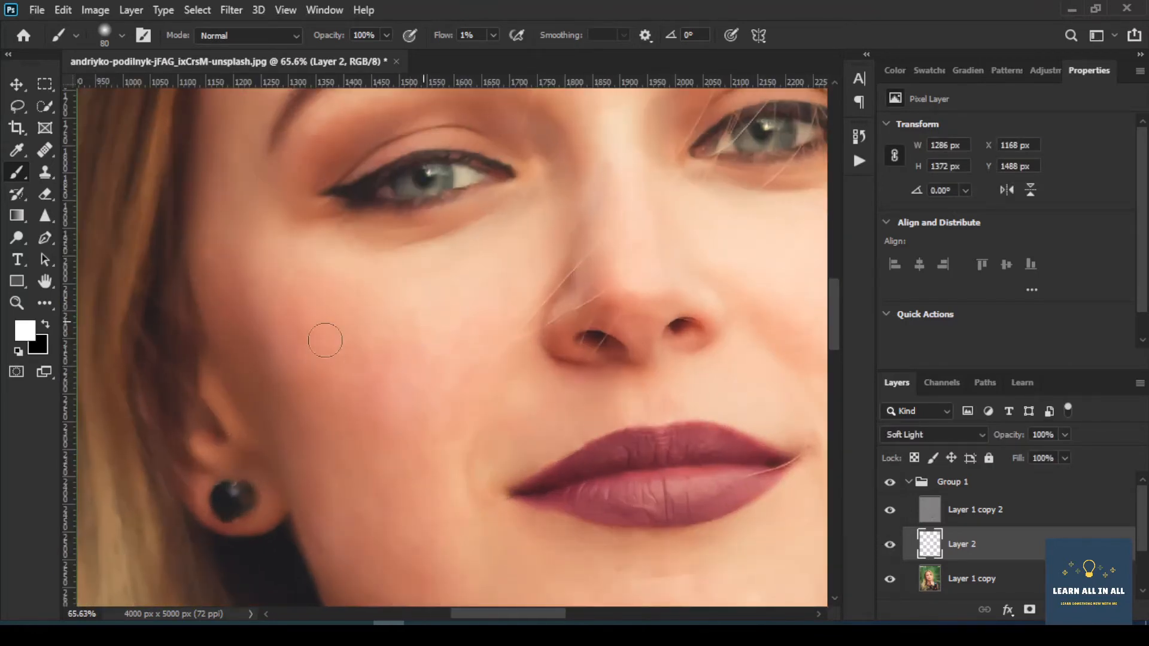
key("ctrl+shift+alt+n")
left_click(925, 435)
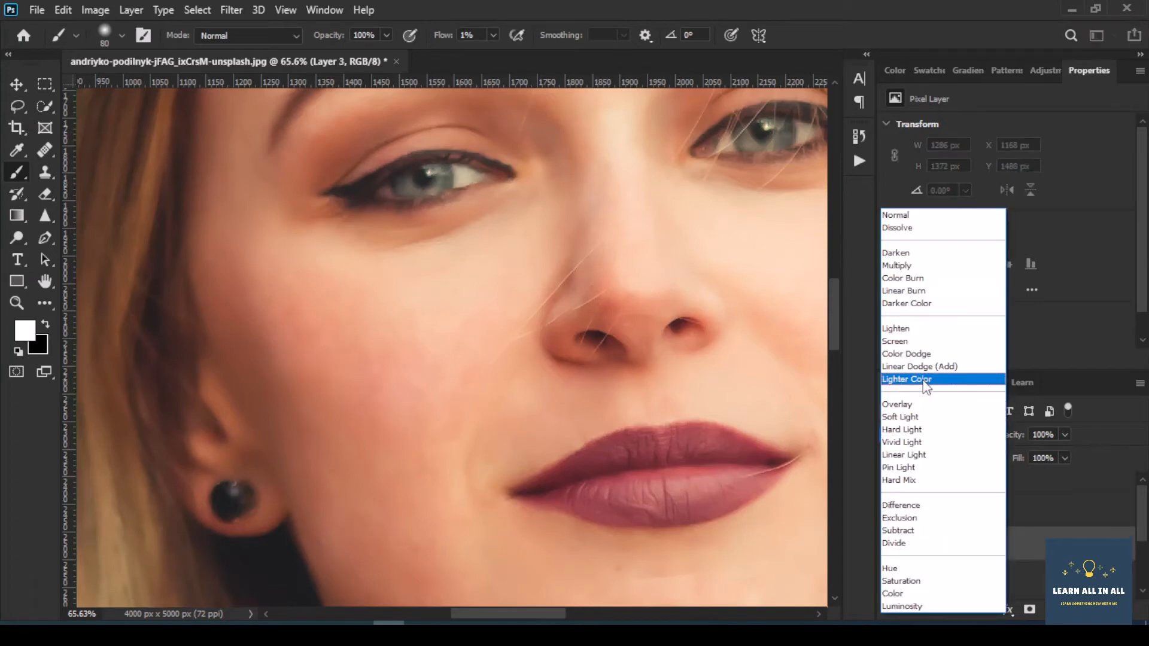
left_click(905, 420)
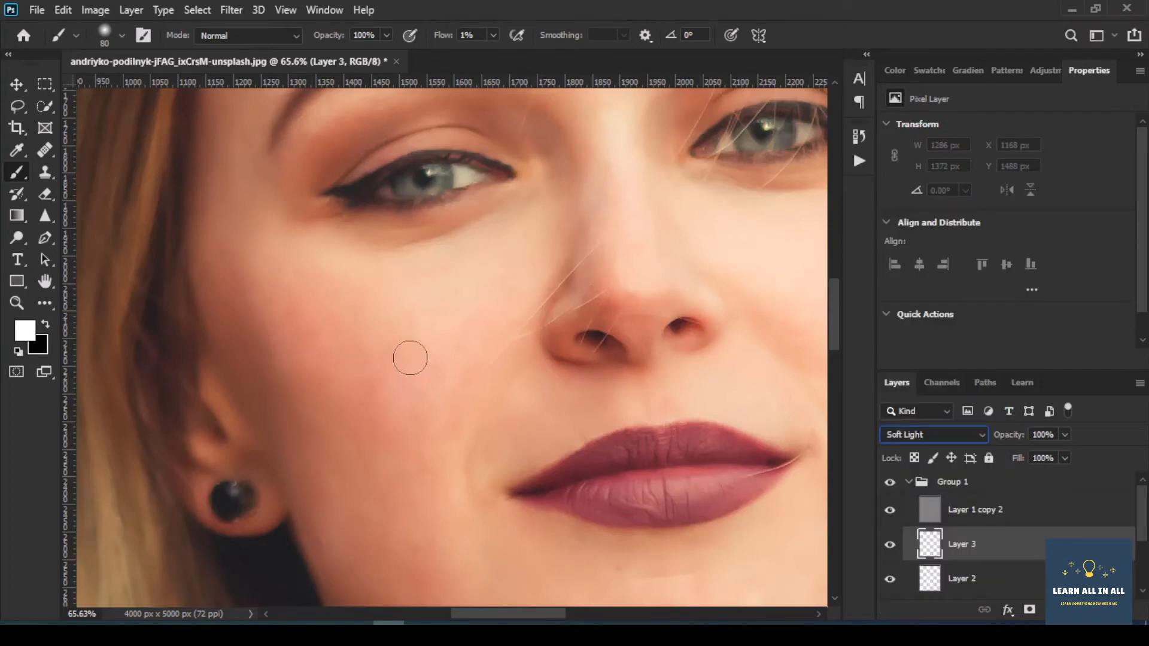
Sample the skin tone of the earring-side cheek and brush it on Layer 3 over the cheek towards the mouth corner
left_click(411, 304, "alt")
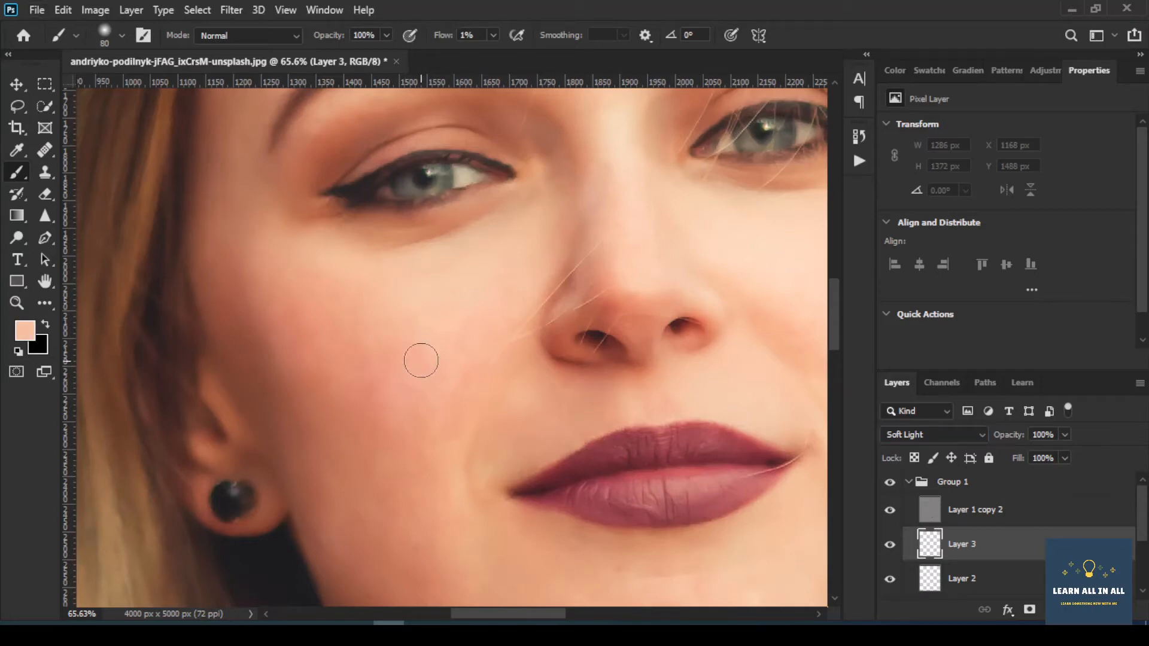
mouse_move(439, 360)
left_mouse_down()
mouse_move(437, 413)
mouse_move(460, 383)
mouse_move(431, 435)
mouse_move(461, 323)
mouse_move(474, 316)
mouse_move(386, 428)
left_mouse_up()
left_click_drag(449, 453, 483, 452)
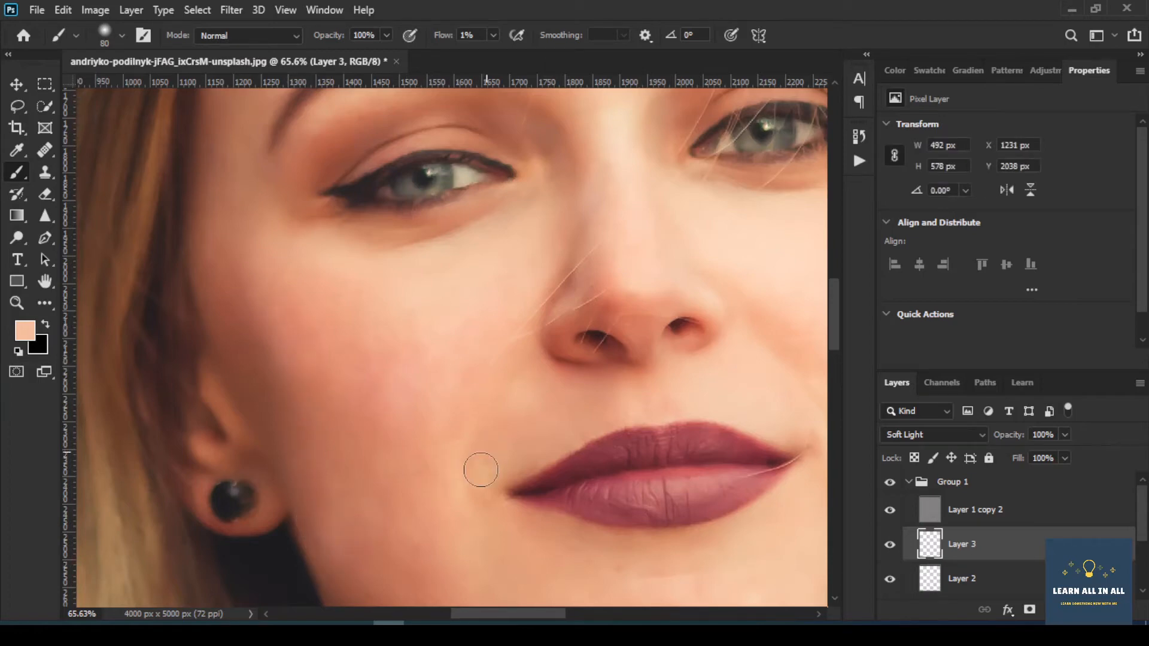
Sample the skin tone beside the upper lip and brush it on Layer 3 across the area between nose and lip
left_click(731, 403, "alt")
mouse_move(681, 409)
left_mouse_down()
mouse_move(604, 404)
mouse_move(616, 385)
mouse_move(559, 373)
left_mouse_up()
scroll(609, 383, "up", 4)
Sample the skin tone below the nose and brush it on Layer 3 at size 25 around the nostril's lower edge
left_click(587, 397, "alt")
scroll(583, 407, "up", 6)
scroll(559, 373, "up", 5)
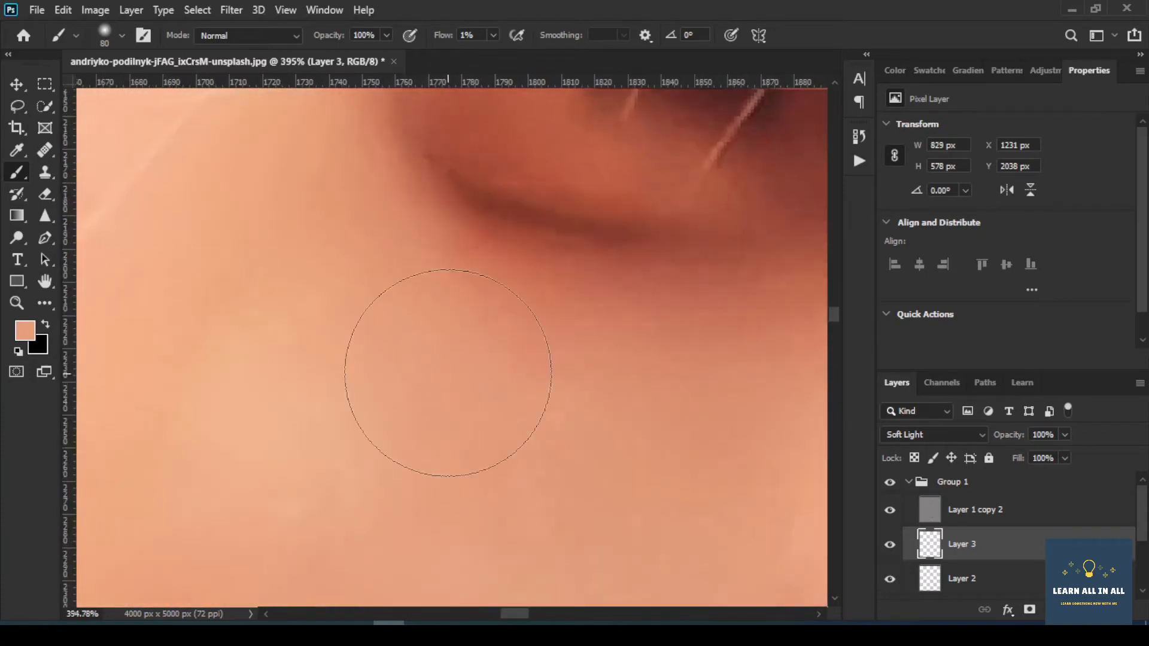
key("bracketleft")
key("bracketleft")
key("bracketleft")
key("bracketleft")
scroll(566, 211, "up", 3)
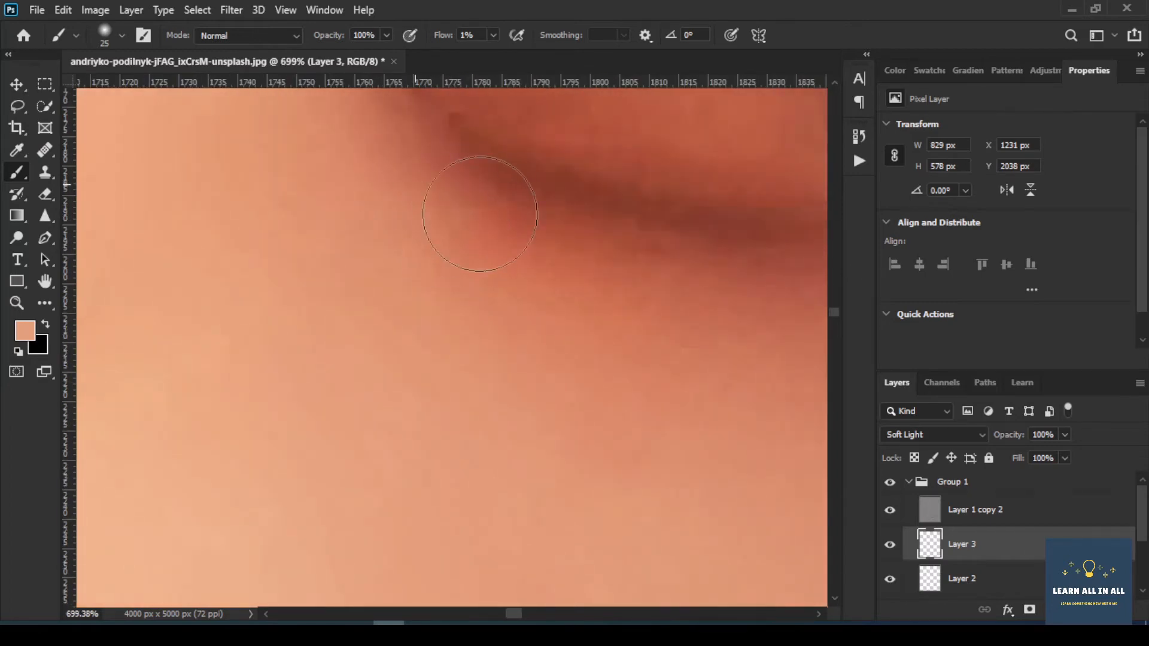
scroll(581, 346, "down", 8)
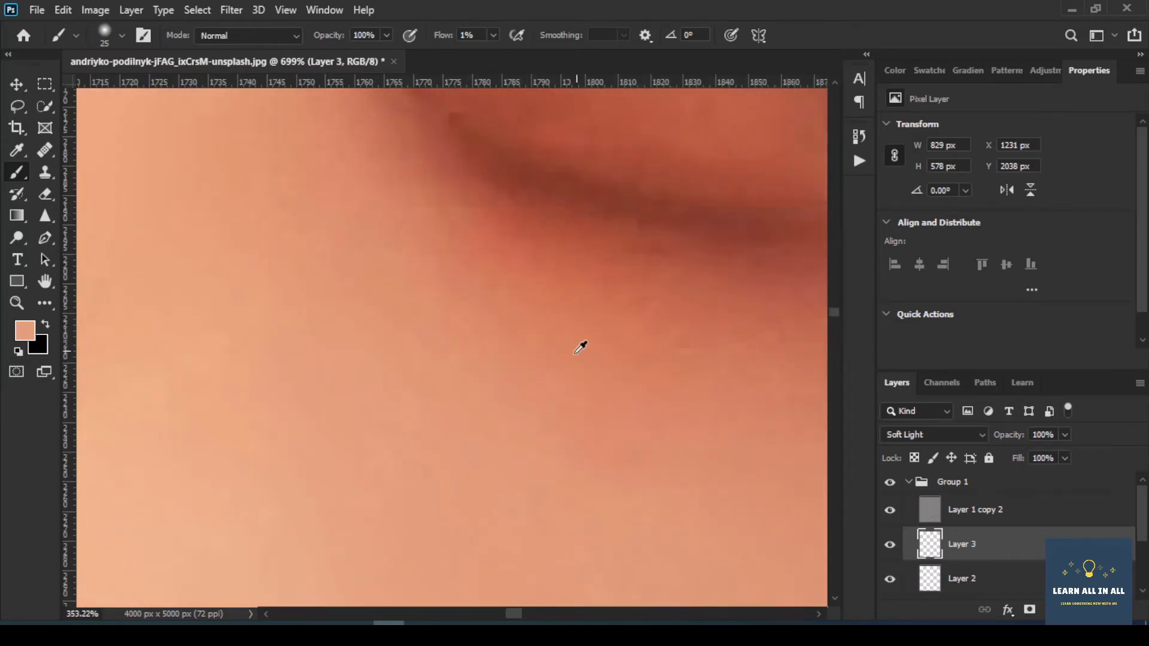
scroll(574, 352, "down", 3)
scroll(574, 352, "up", 3)
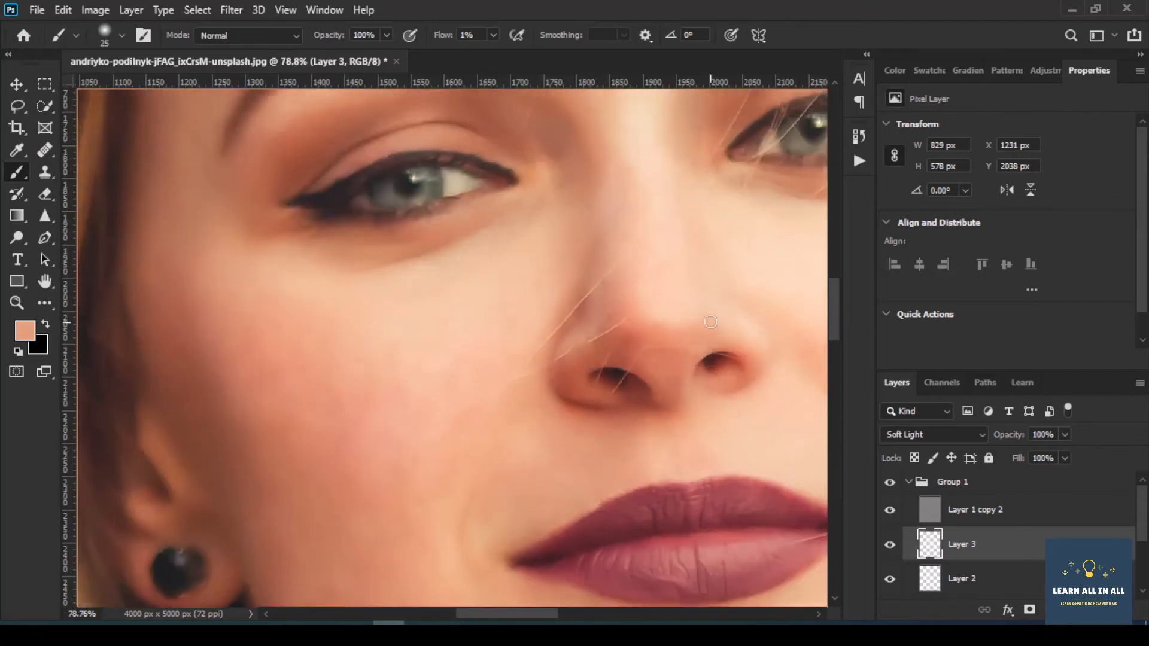
Sample the light tone of the upper nose bridge and brush it on Layer 3 down the side of the bridge
scroll(624, 219, "up", 2)
left_click(628, 155, "alt")
scroll(637, 157, "up", 5)
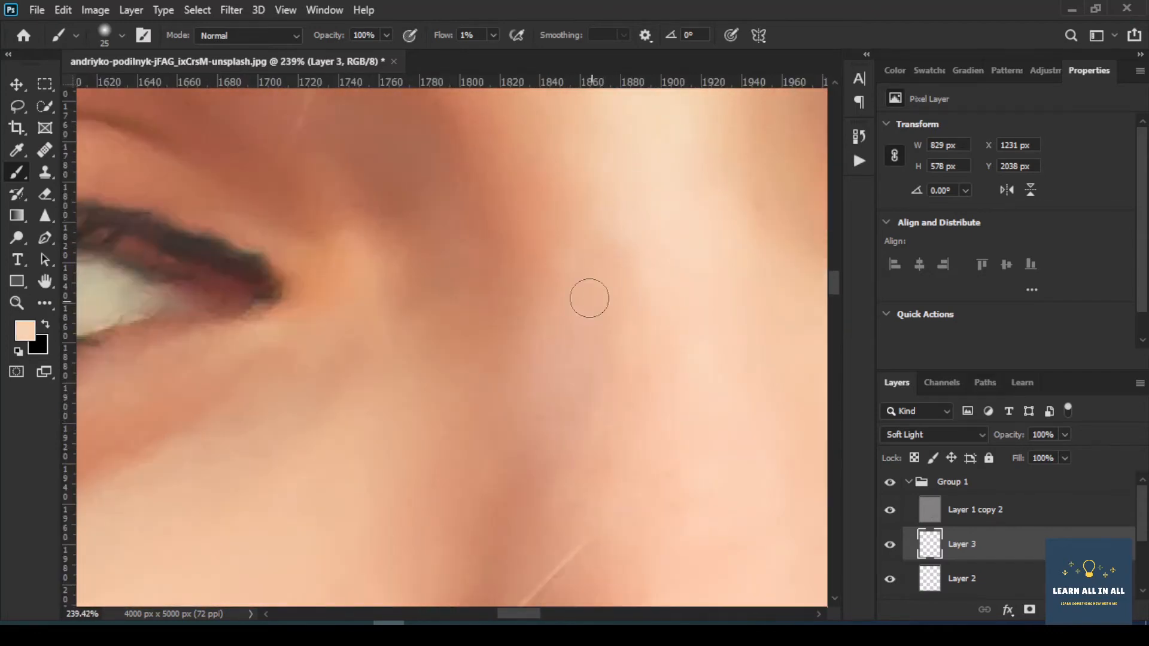
mouse_move(525, 246)
left_mouse_down()
mouse_move(544, 345)
mouse_move(586, 286)
mouse_move(641, 386)
left_mouse_up()
scroll(693, 265, "up", 2)
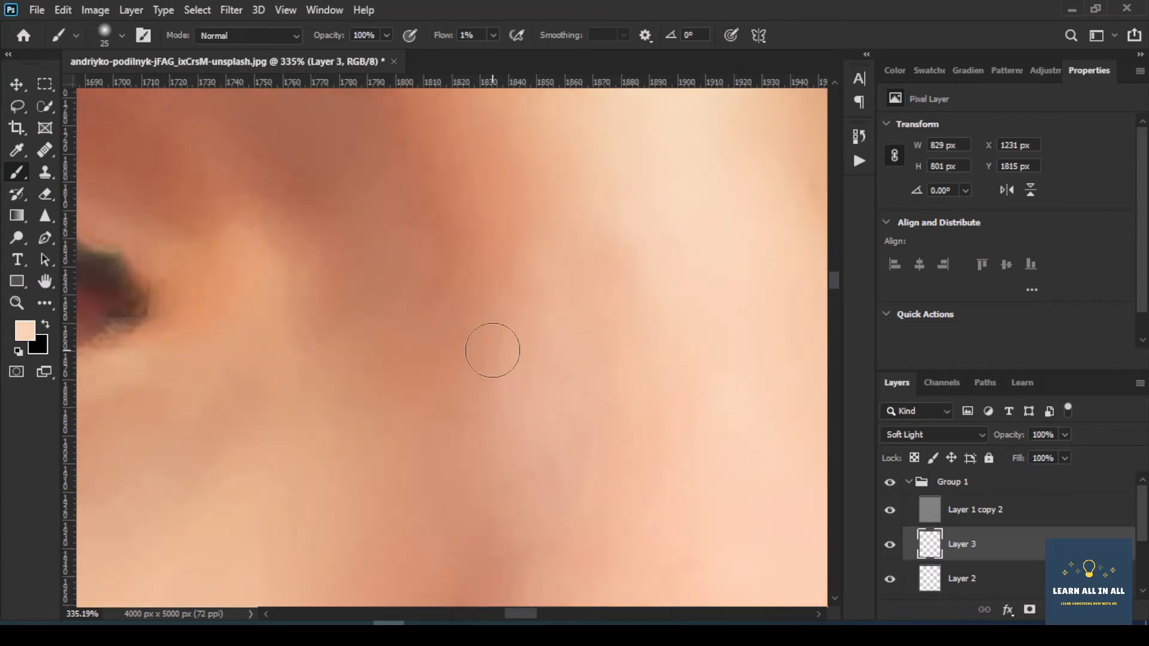
Sample the darker tone beside the inner eye corner and brush it on Layer 3 down the shadowed side of the nose
left_click(433, 209, "alt")
mouse_move(459, 244)
left_mouse_down()
mouse_move(504, 525)
mouse_move(511, 487)
mouse_move(502, 502)
mouse_move(498, 487)
mouse_move(514, 529)
mouse_move(497, 567)
mouse_move(490, 431)
left_mouse_up()
scroll(506, 428, "down", 10)
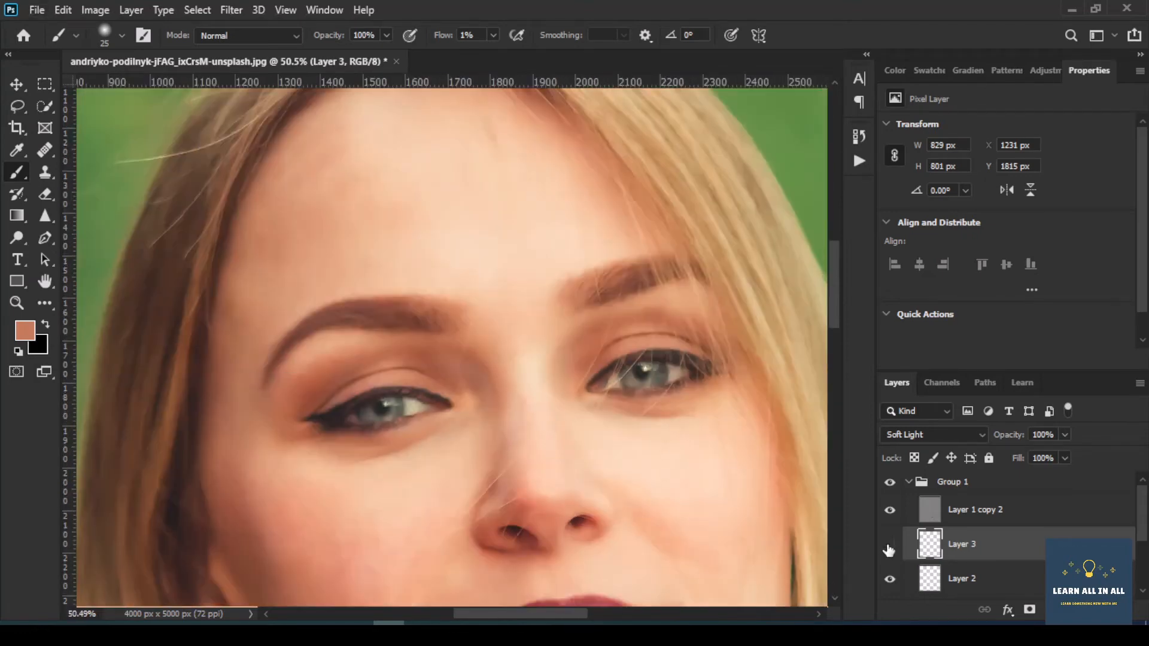
Sample the highlight on the nose bridge, brush it over the bridge on Layer 3, and compare with Layer 3 hidden and shown
scroll(530, 369, "up", 3)
scroll(529, 369, "up", 1)
left_click(535, 417, "alt")
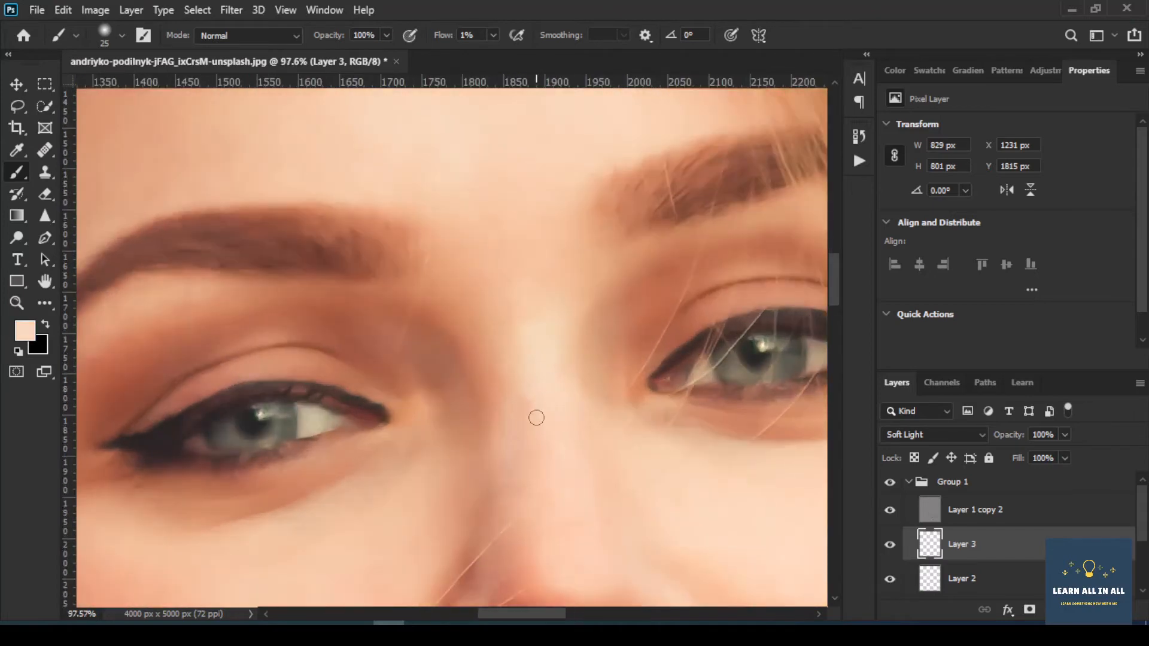
scroll(535, 417, "up", 3)
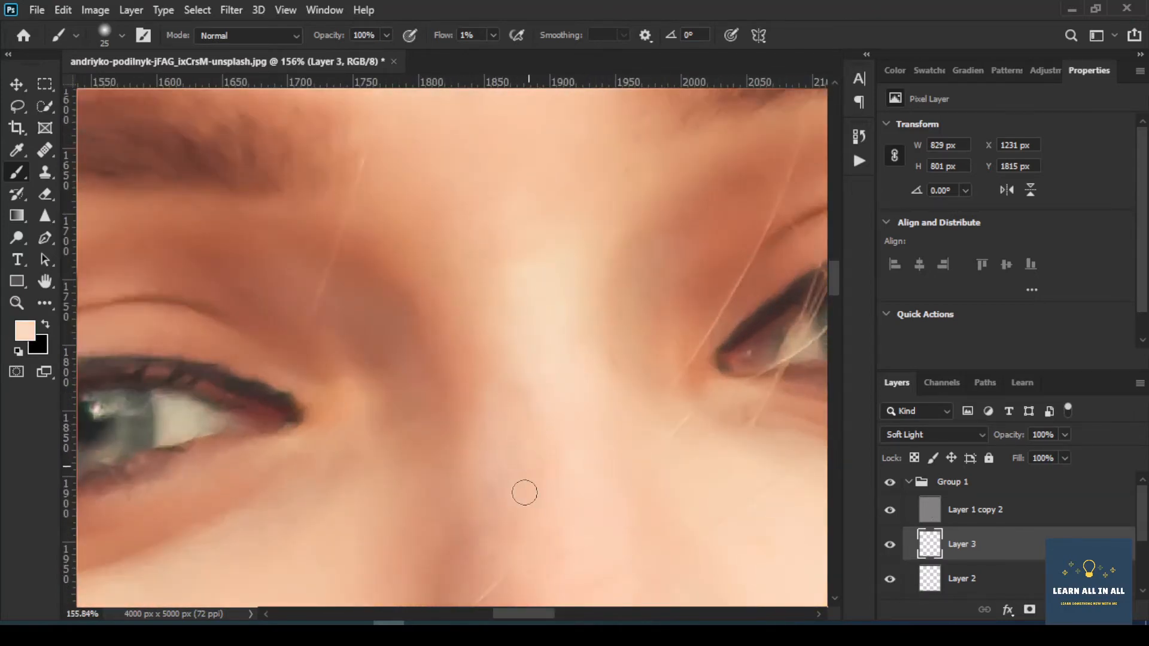
scroll(515, 441, "down", 9)
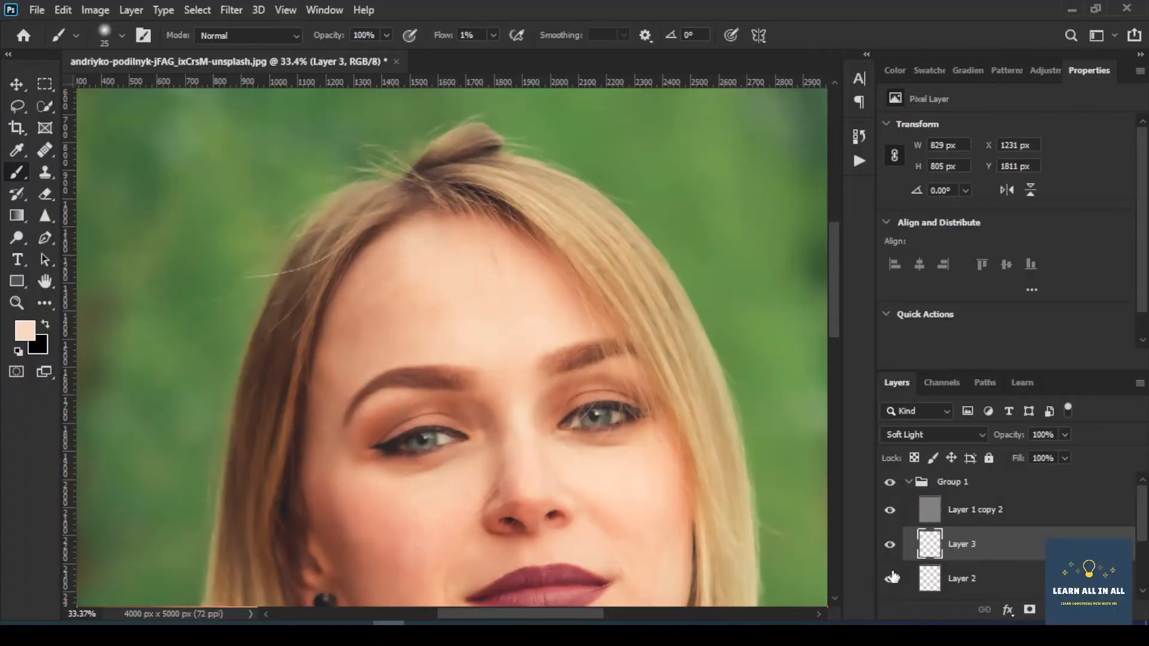
left_click(890, 544)
scroll(556, 440, "up", 4)
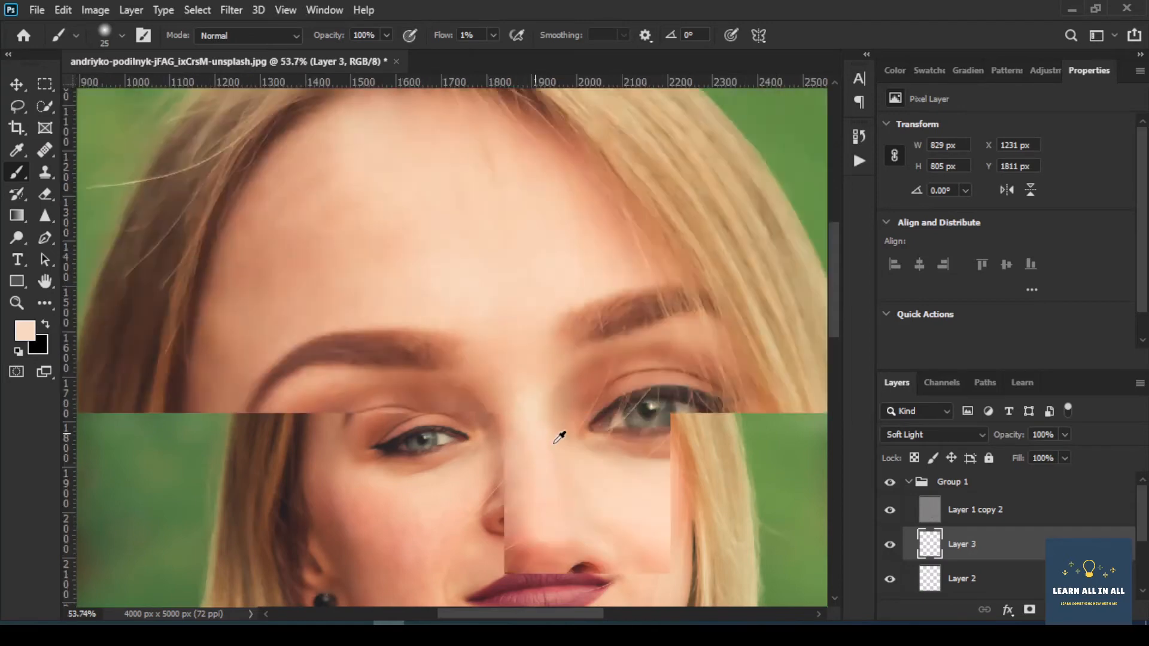
Brush the light skin tone on Layer 3 between the eyebrows and onto the lower forehead with a size 50 brush
scroll(525, 468, "up", 3)
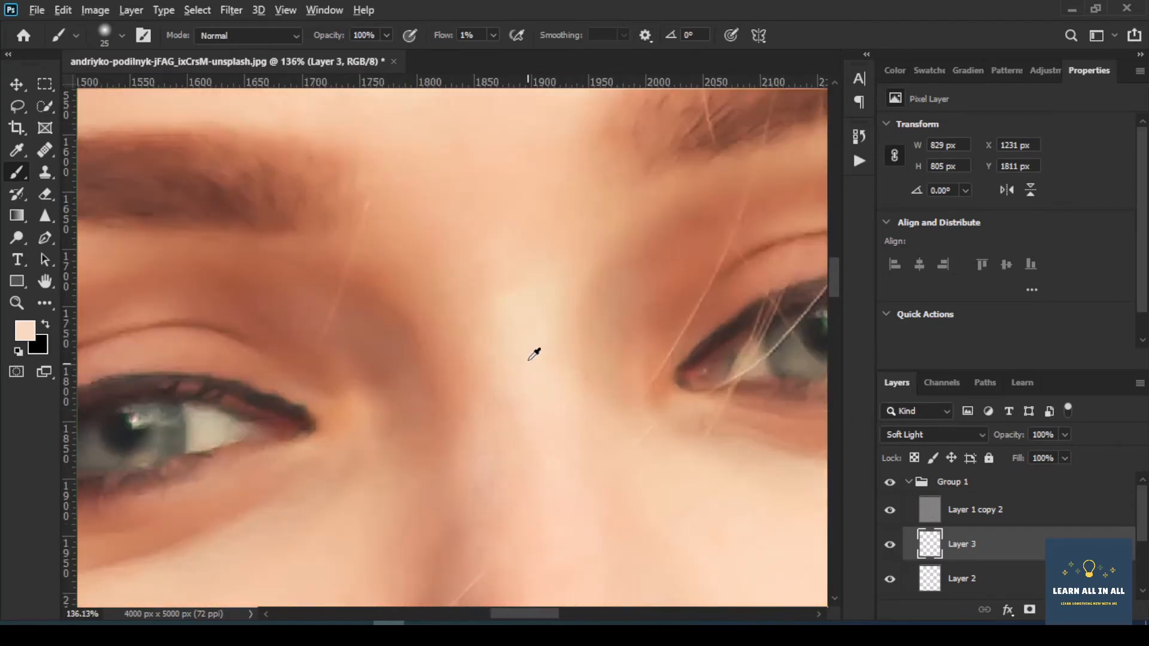
scroll(496, 360, "up", 2)
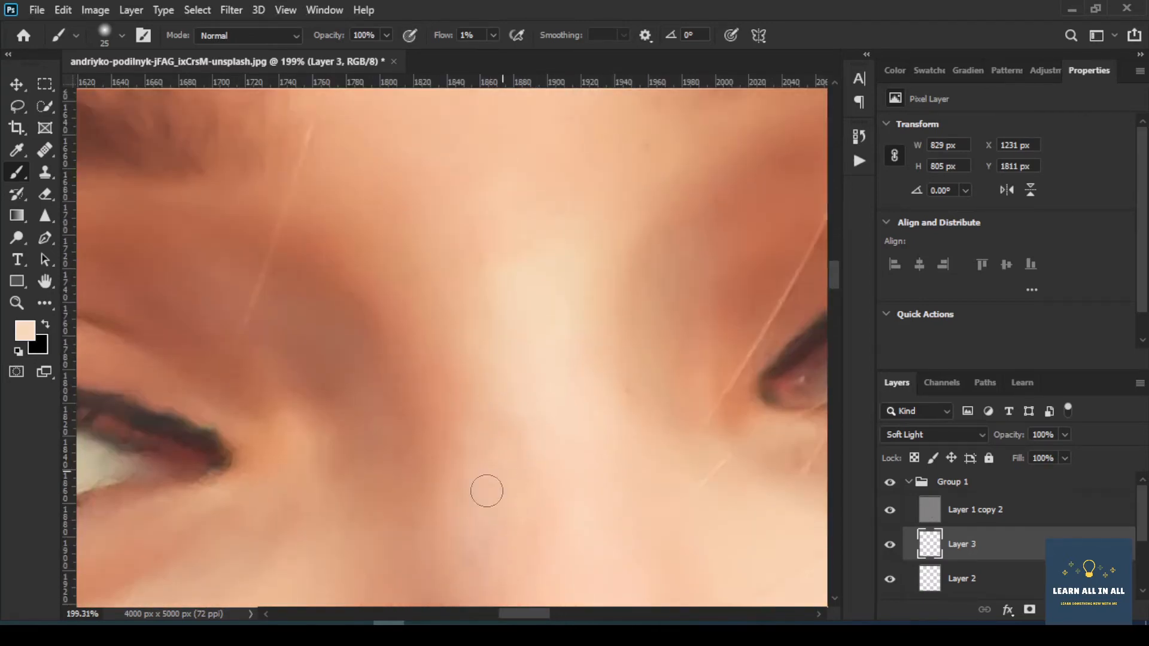
scroll(515, 508, "down", 8)
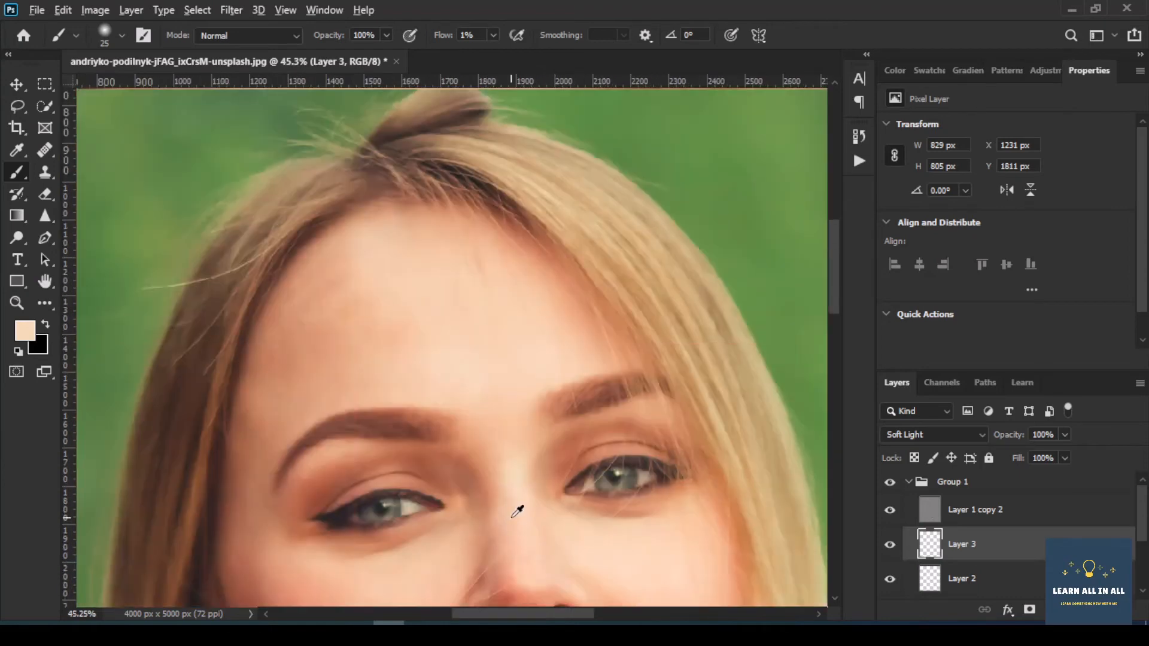
scroll(516, 511, "down", 2)
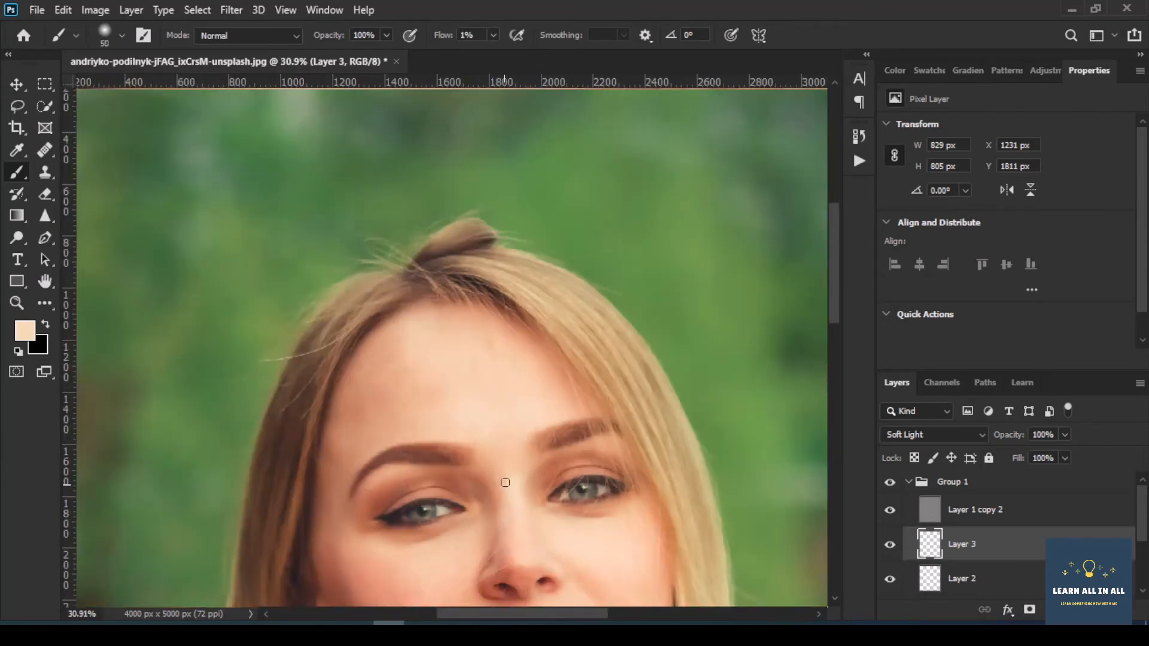
scroll(495, 421, "up", 2)
scroll(509, 465, "up", 2)
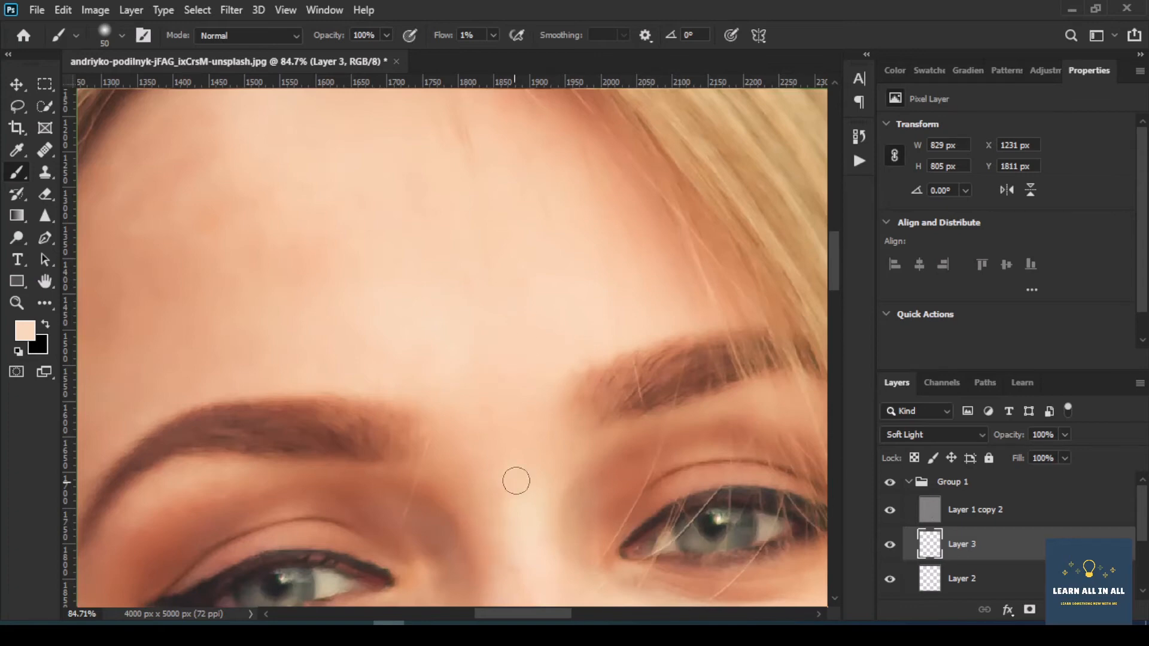
left_click_drag(568, 499, 554, 499)
Sample the forehead's skin tones, brush them over the uneven upper forehead on Layer 3, and compare with Layer 3 hidden and shown
left_click(269, 214, "alt")
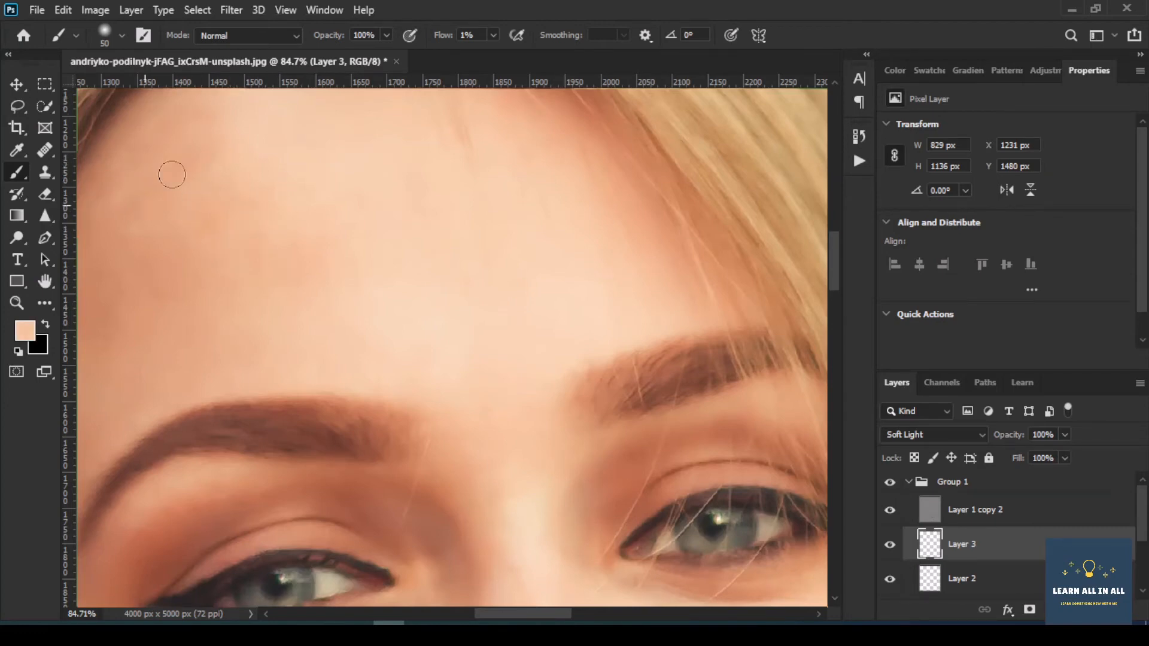
mouse_move(173, 174)
left_mouse_down()
mouse_move(266, 194)
mouse_move(261, 215)
mouse_move(347, 194)
left_mouse_up()
left_click(365, 164, "alt")
scroll(371, 193, "down", 5)
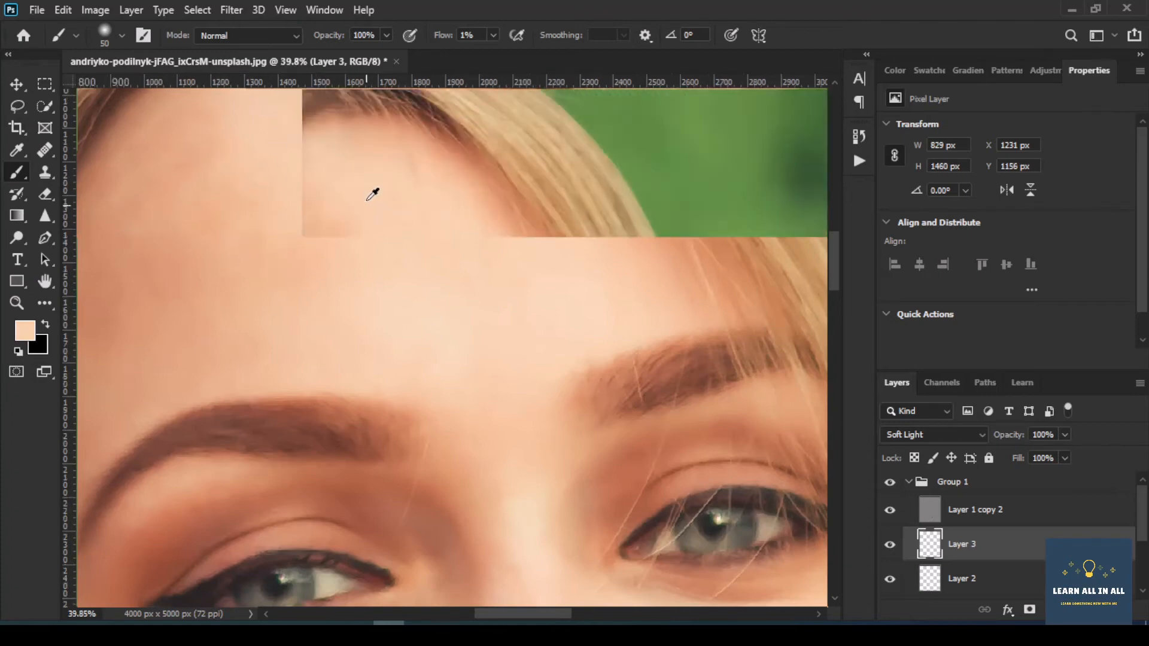
left_click(892, 547)
left_click(892, 547)
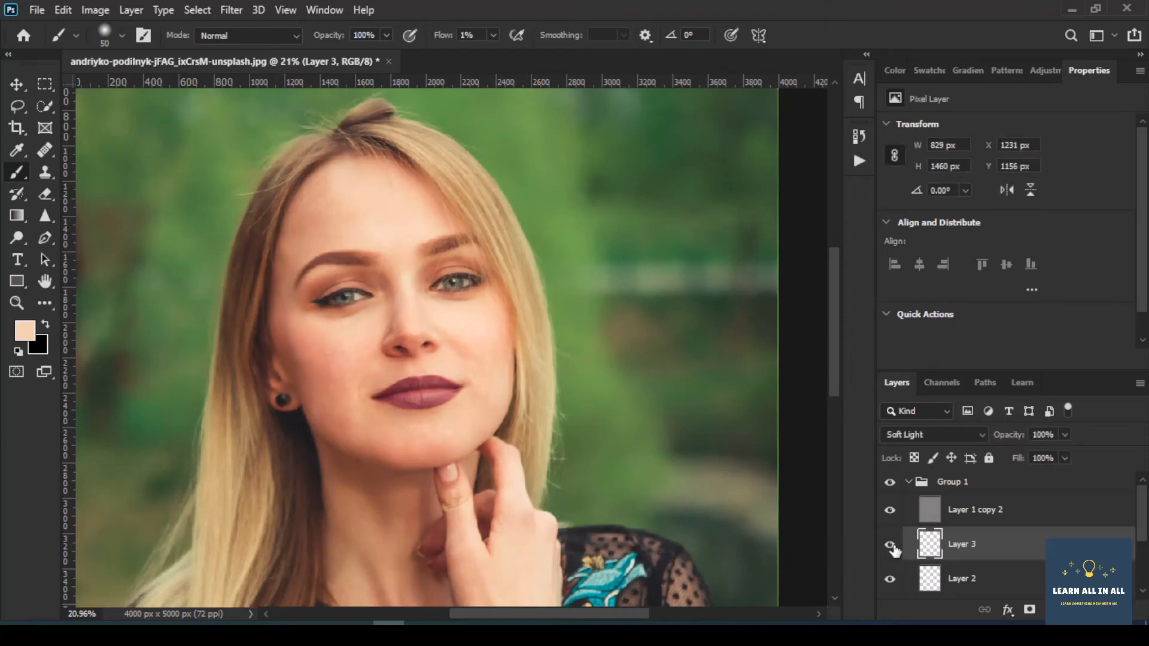
Sample the cheek tone beside the mouth corner and brush it on Layer 3 over the cheek on the brighter side of the face
scroll(435, 384, "up", 6)
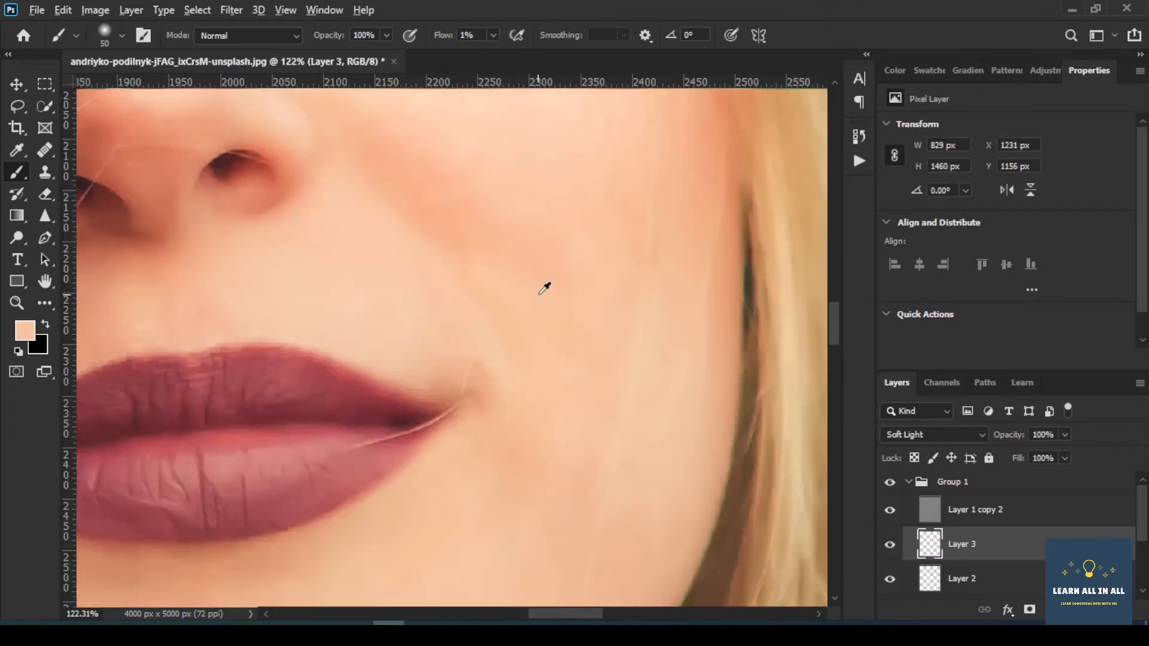
scroll(541, 285, "up", 2)
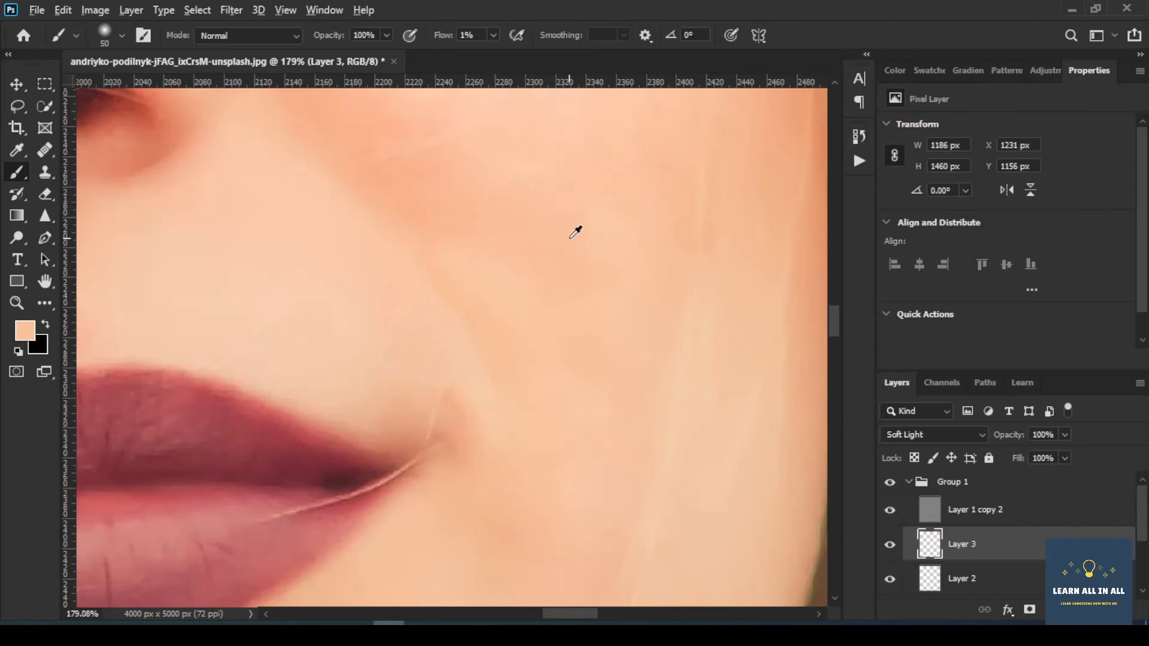
scroll(574, 231, "down", 3)
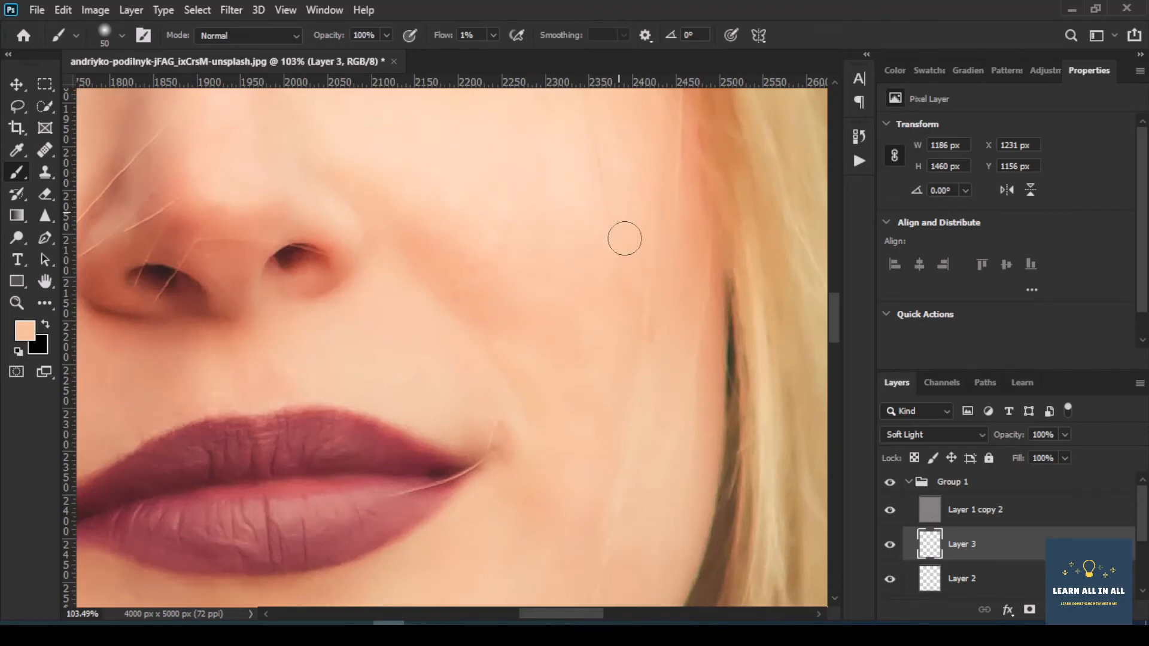
scroll(552, 468, "down", 4)
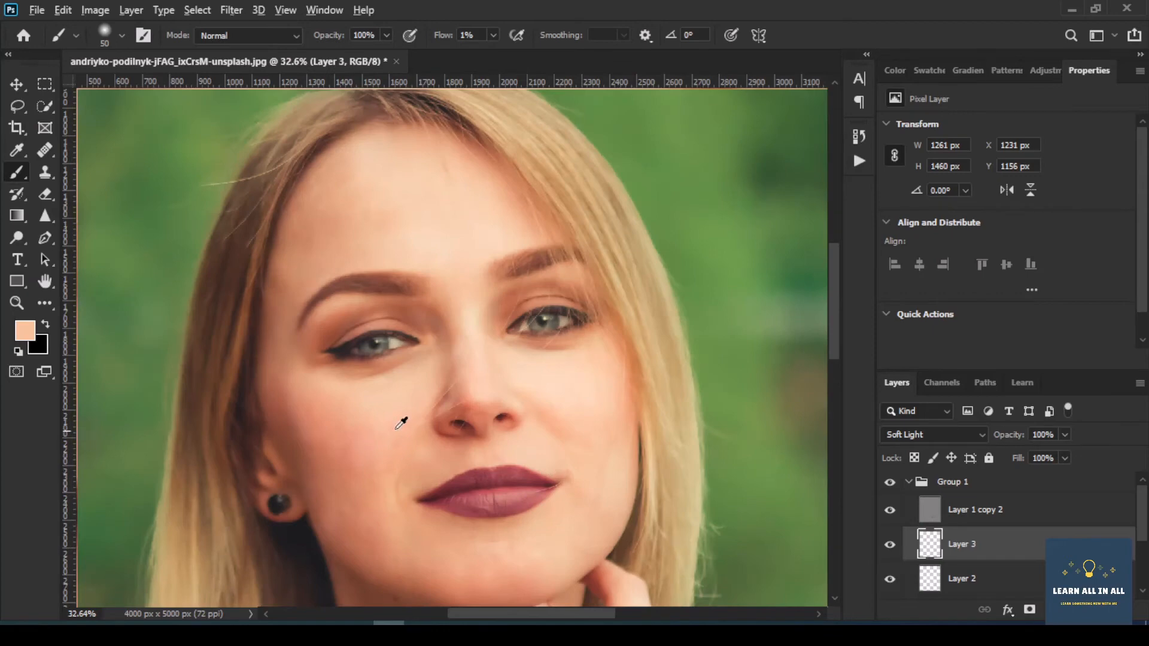
Sample the skin tones below the eyes and brush them on Layer 3 over the under-eye shadows of both eyes
scroll(603, 430, "up", 4)
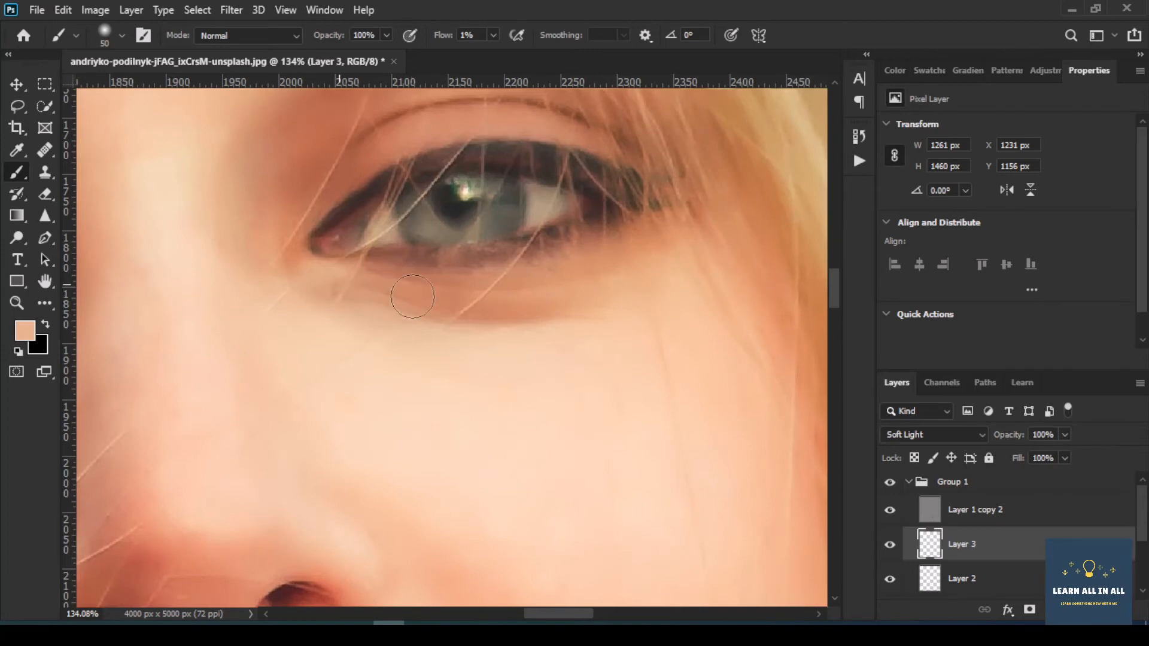
scroll(421, 308, "up", 4)
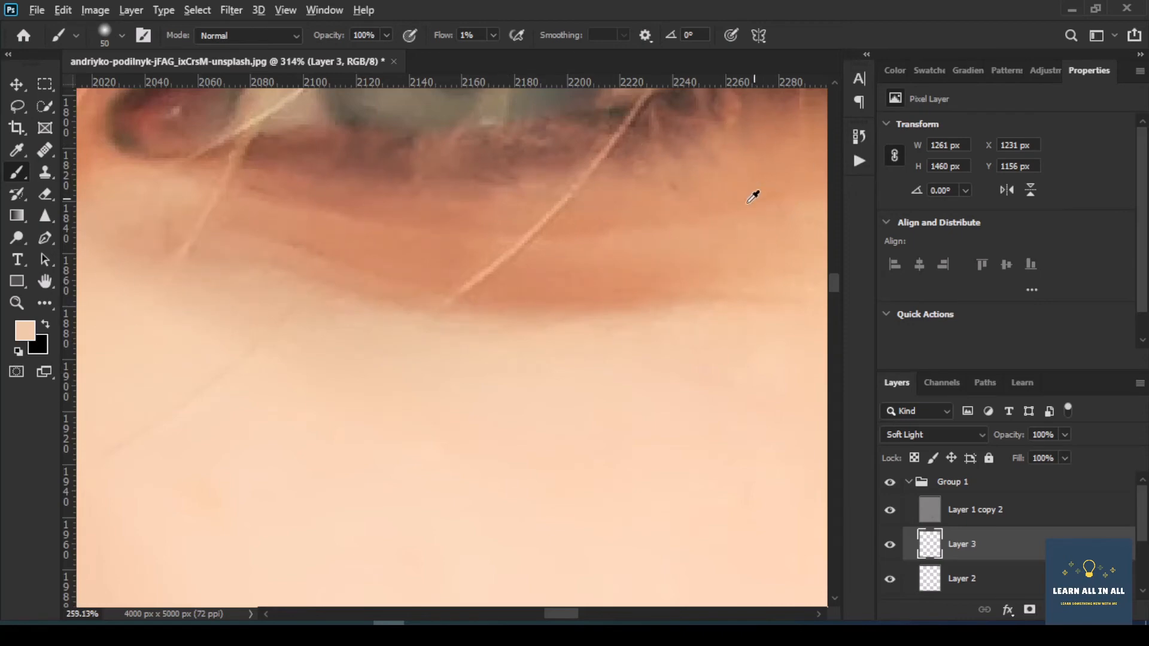
scroll(751, 192, "down", 5)
scroll(317, 284, "up", 3)
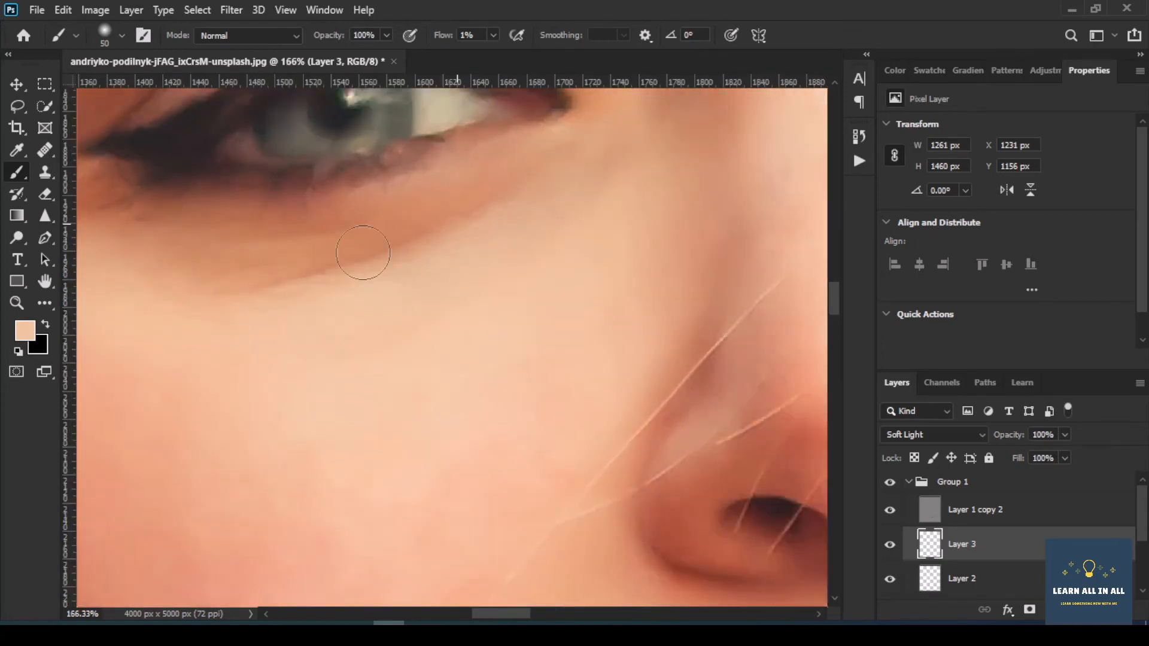
scroll(191, 275, "down", 5)
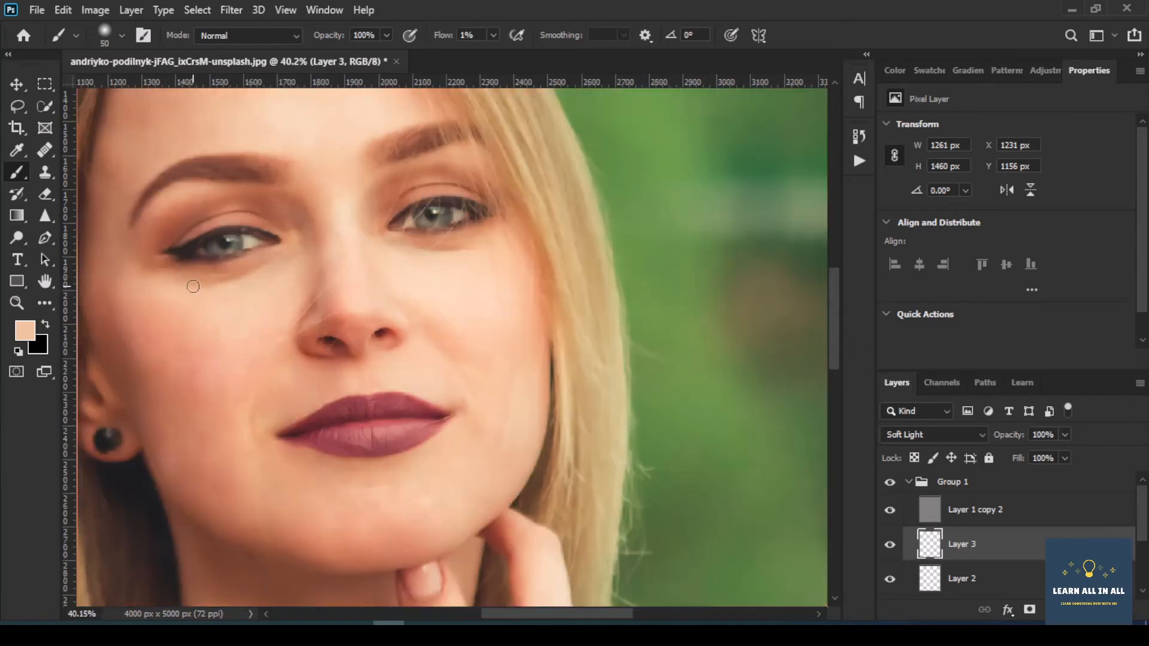
scroll(249, 274, "up", 5)
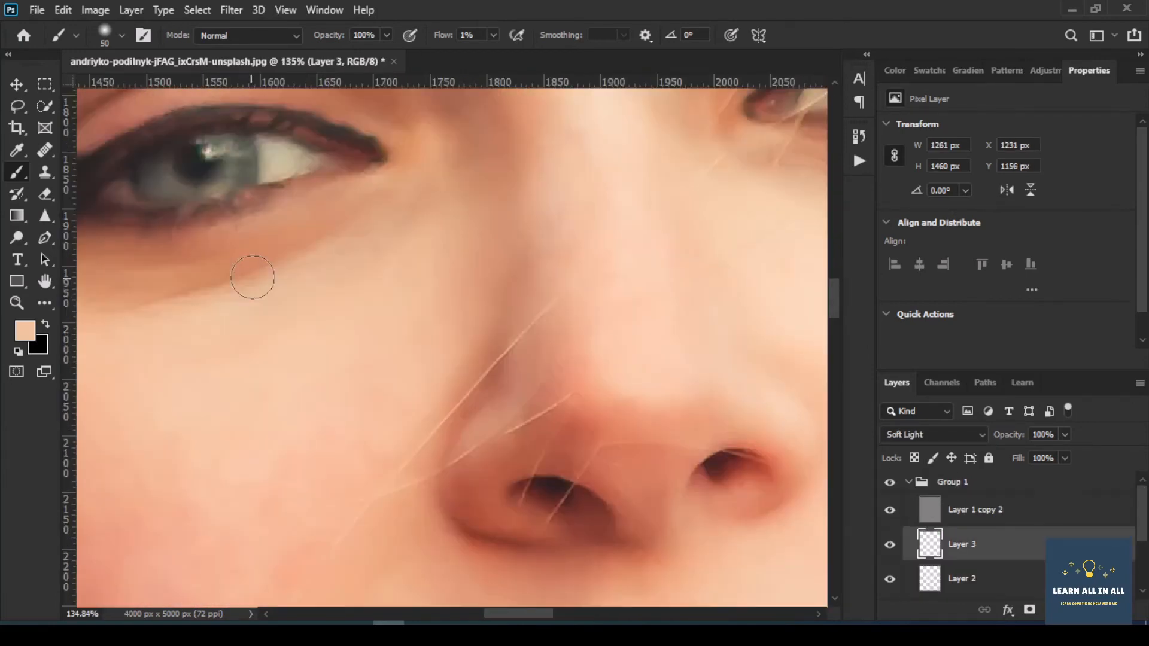
scroll(346, 313, "down", 5)
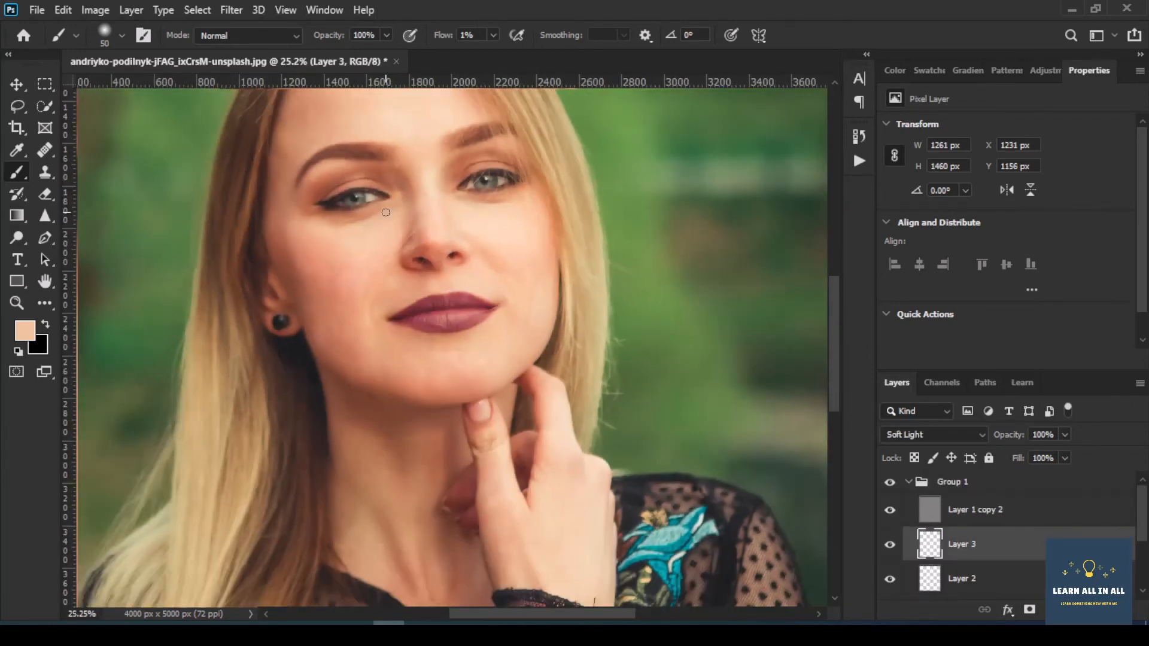
Brush the light skin tone on Layer 3 over the earring-side cheek and jaw with a size 100 brush
scroll(346, 313, "up", 4)
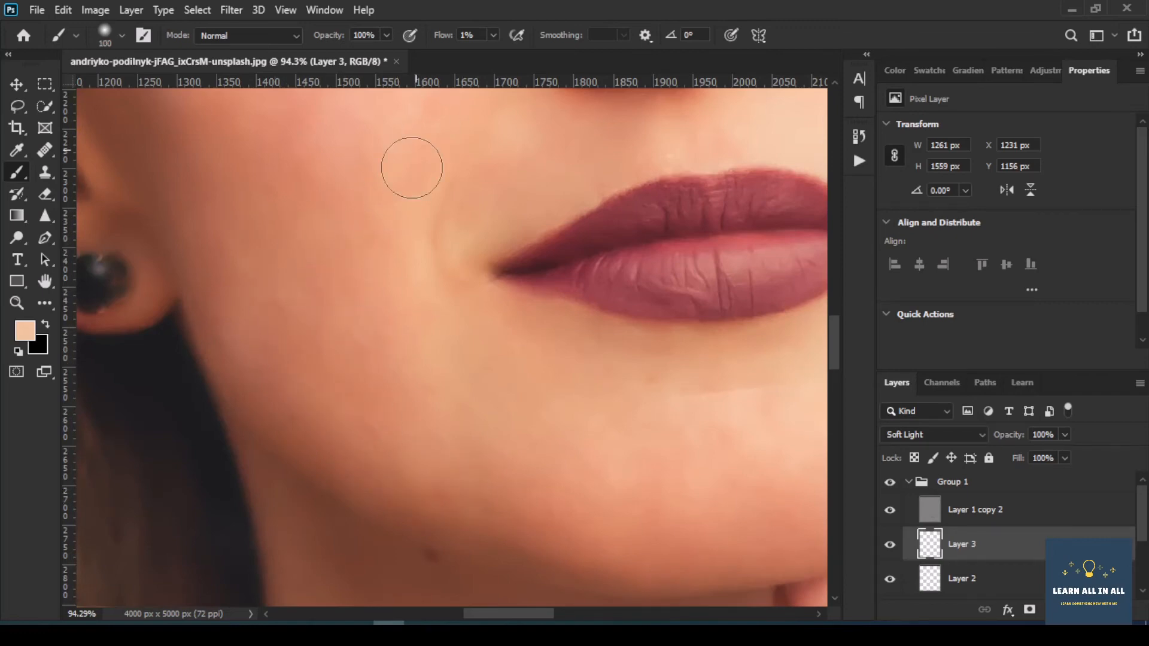
scroll(407, 209, "down", 3)
scroll(383, 240, "up", 3)
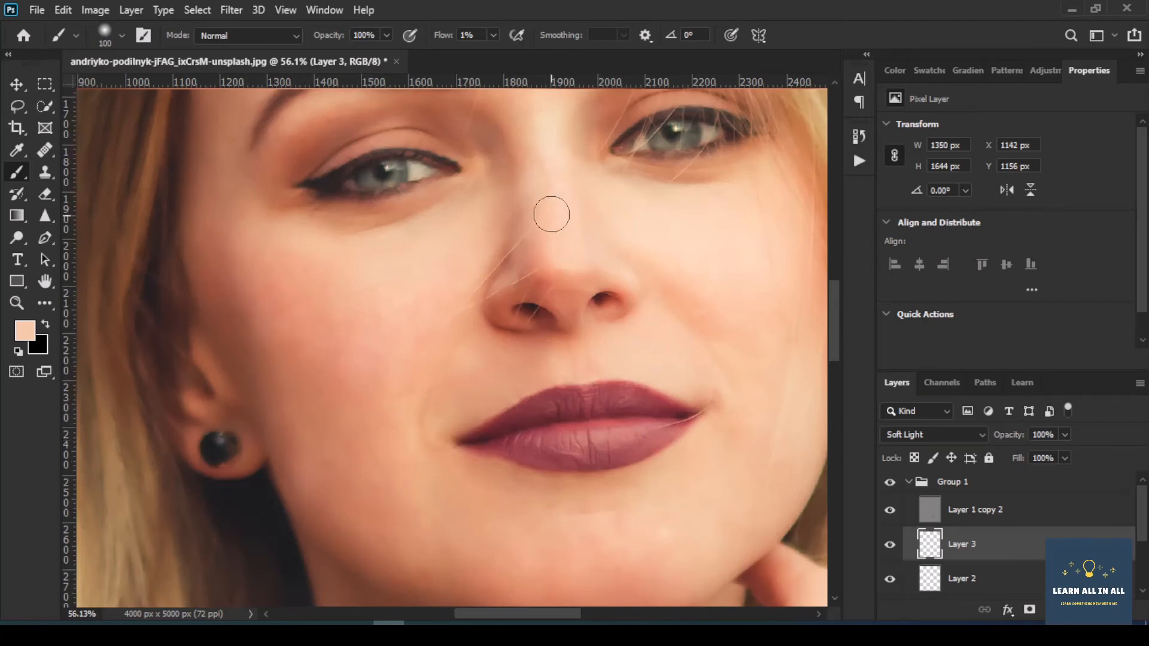
Brush the light skin tone on Layer 3 around the nostrils and above the upper lip, reducing the brush size to 45
scroll(551, 210, "up", 1)
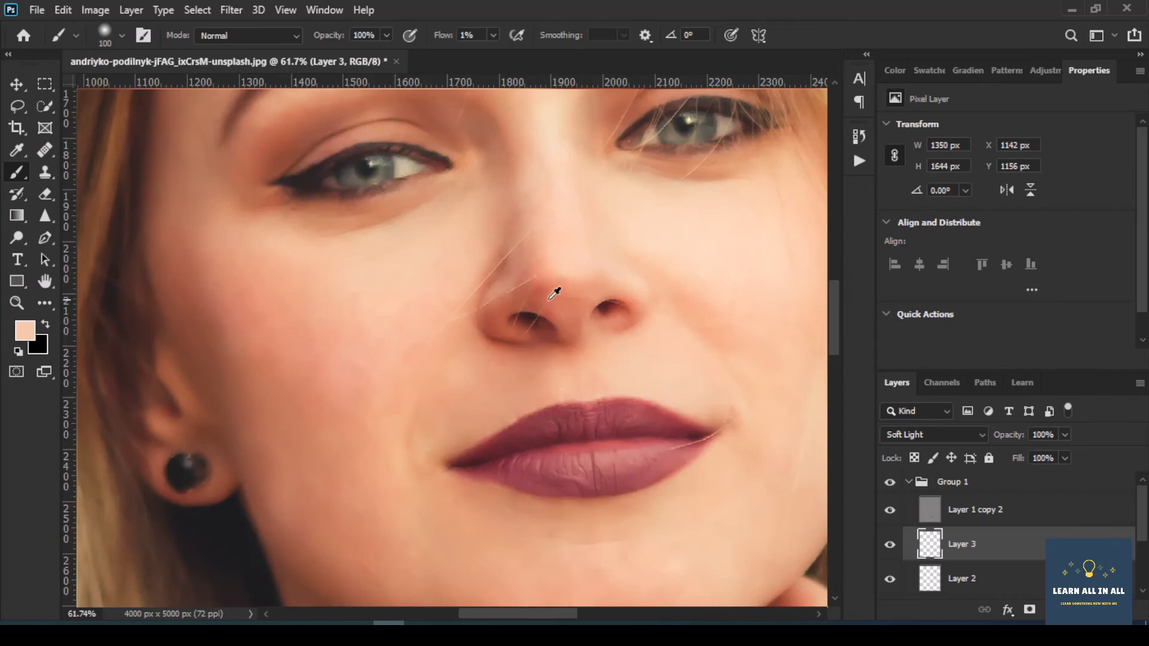
scroll(555, 294, "up", 3)
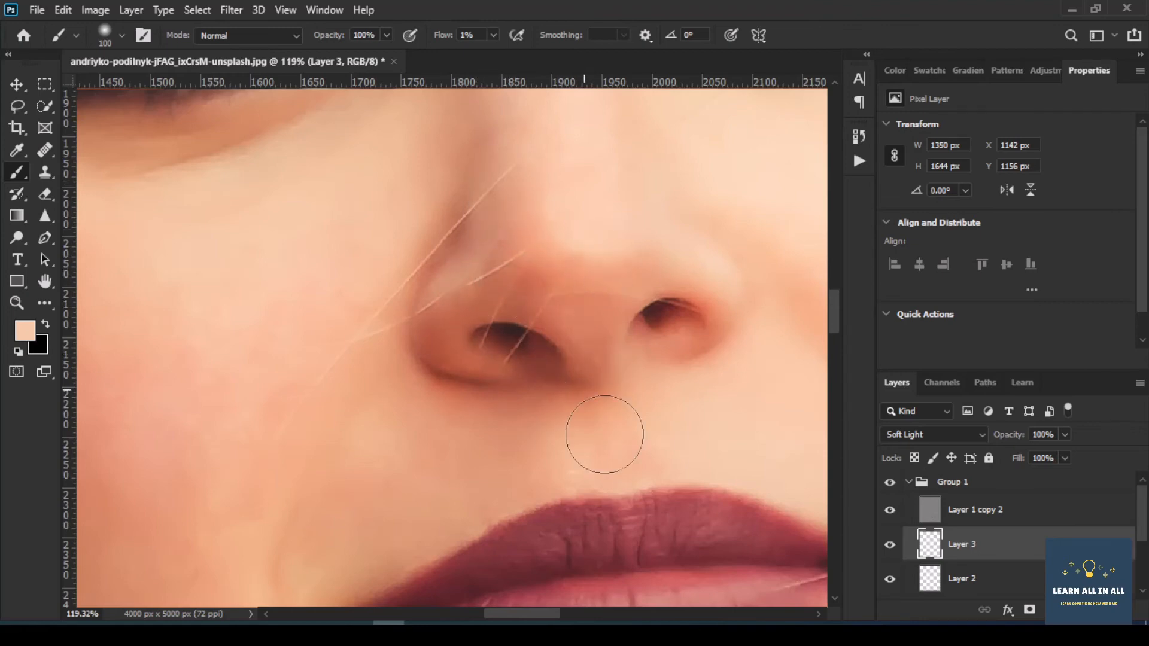
scroll(563, 395, "up", 3)
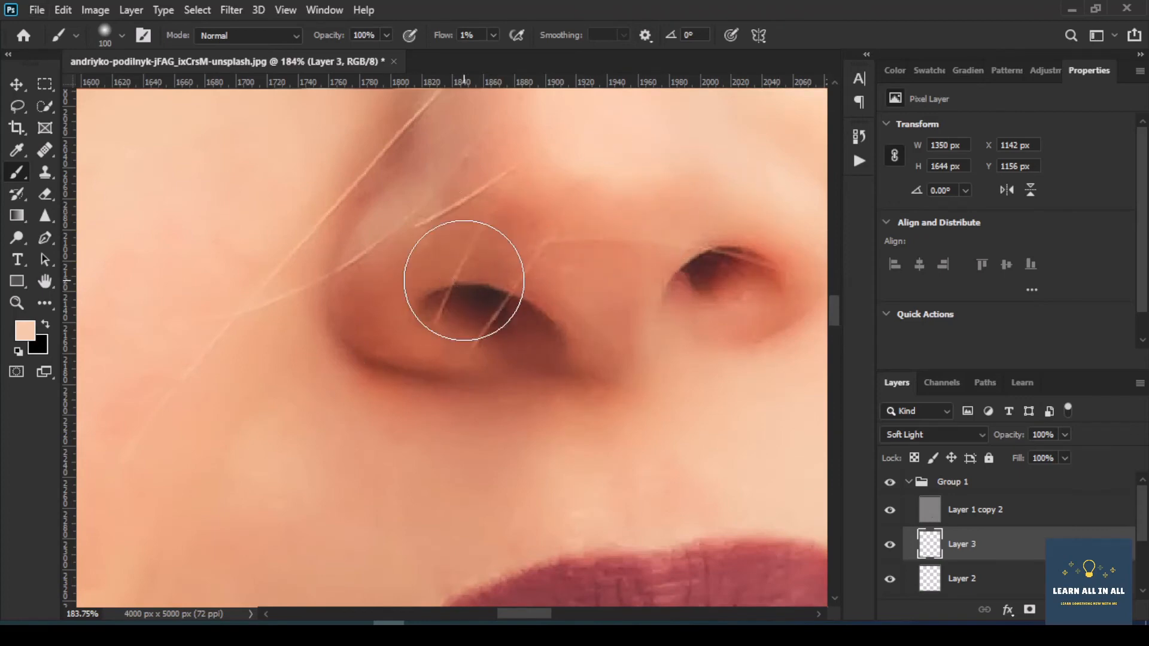
key("bracketleft")
key("bracketleft")
key("bracketleft")
key("bracketleft")
key("bracketleft")
key("bracketleft")
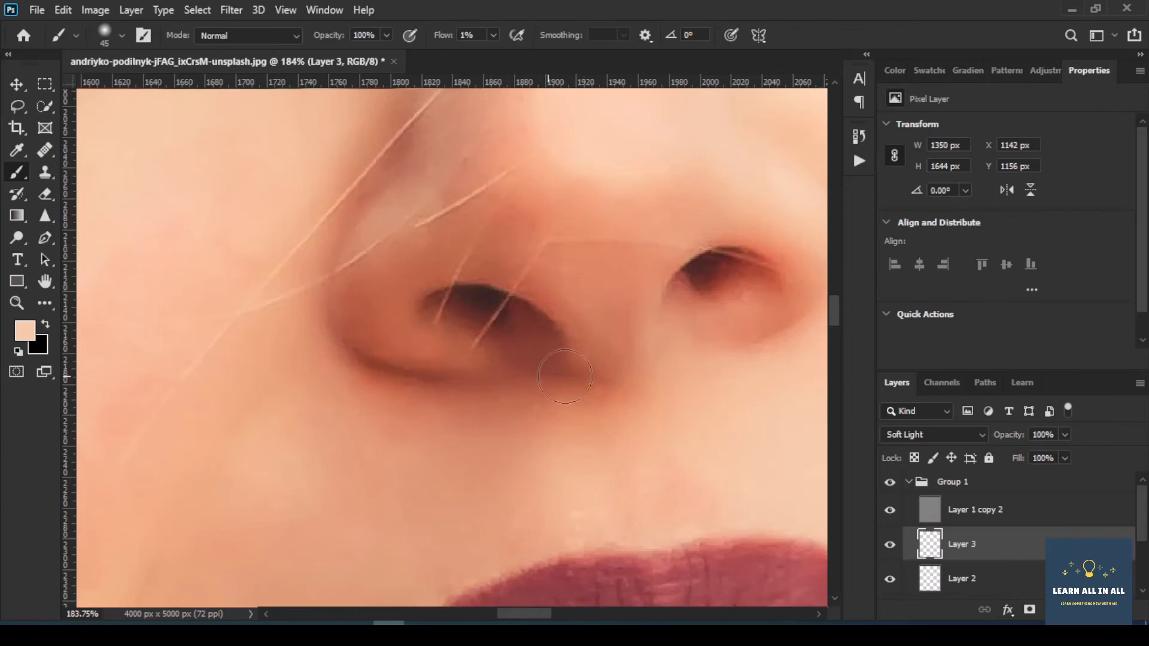
scroll(565, 376, "up", 2)
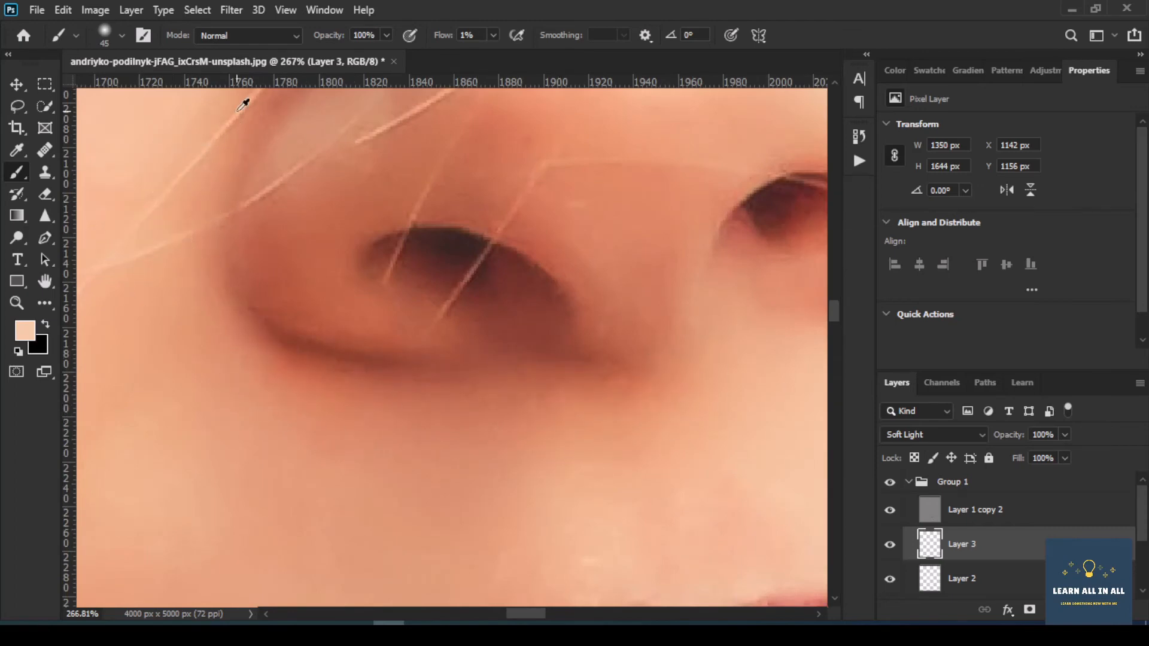
Collapse Group 1 and compare the face with the group hidden and shown, examining the cheeks and mouth area closely
scroll(243, 105, "down", 10)
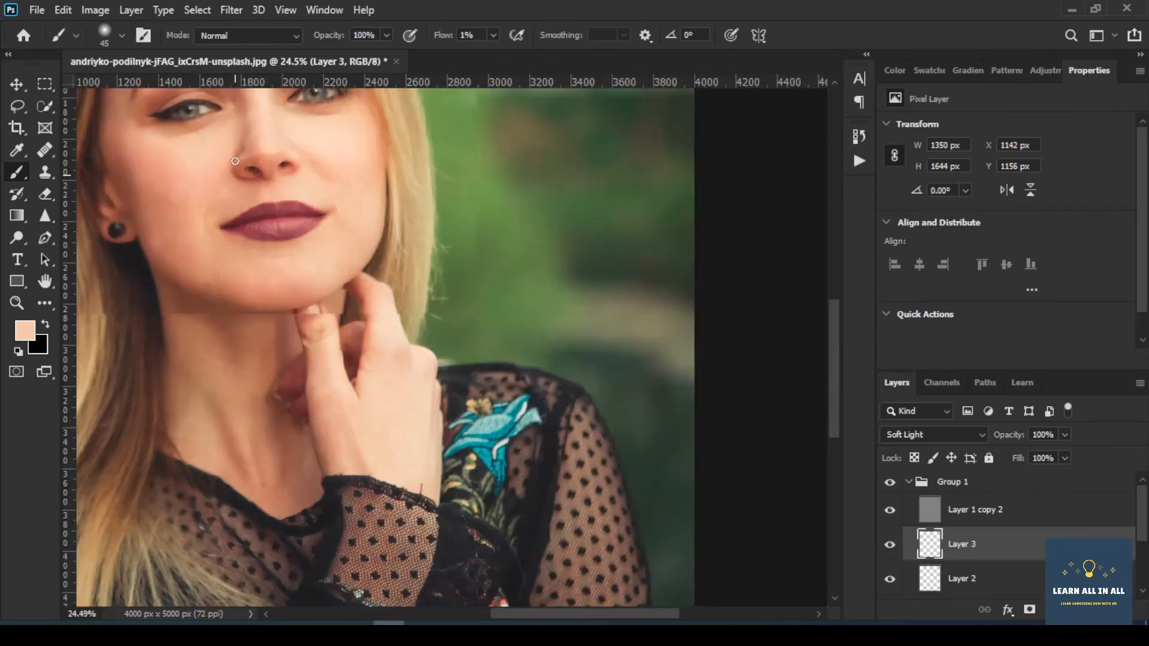
scroll(260, 216, "up", 3)
left_click(908, 482)
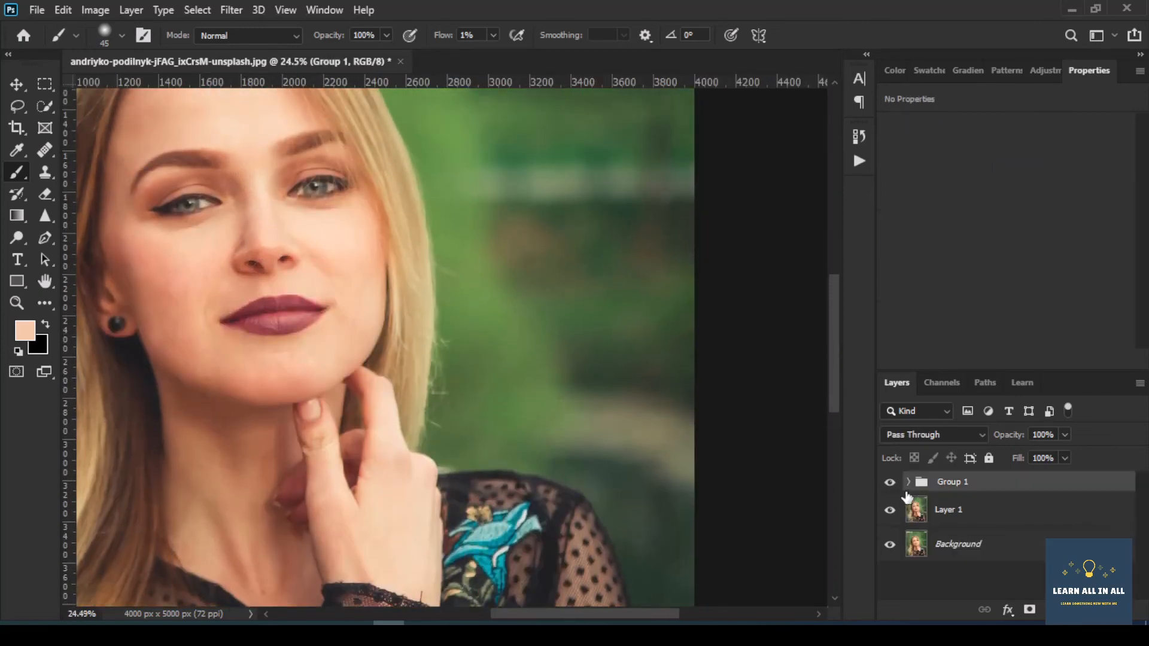
left_click(892, 484)
left_click(892, 484)
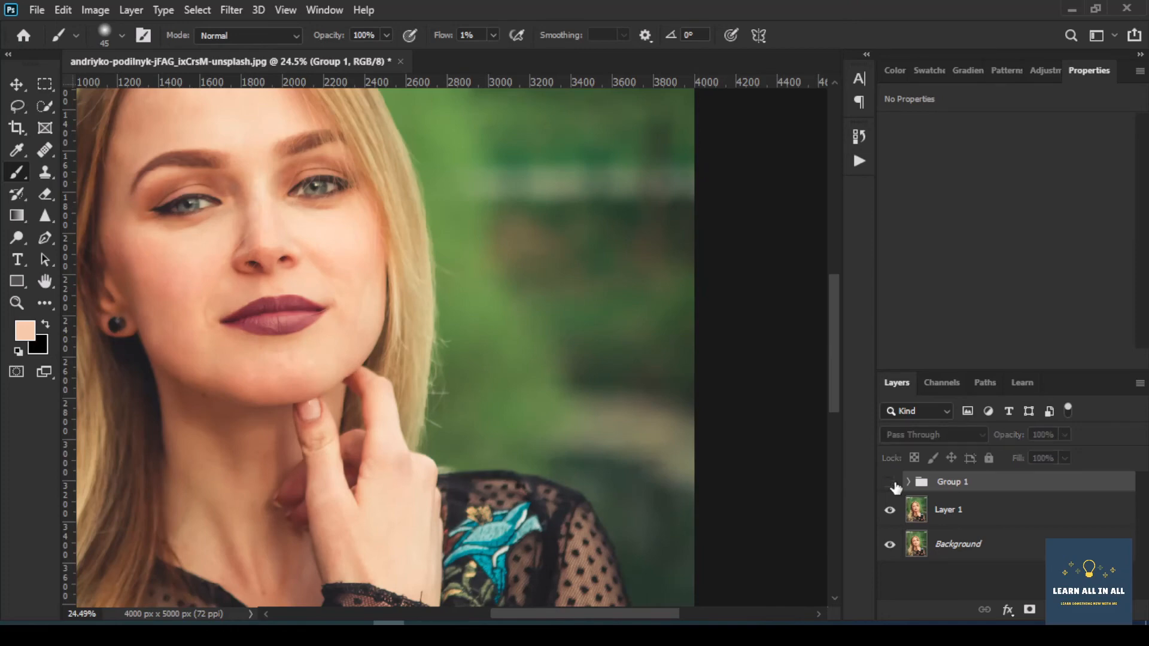
left_click(892, 484)
left_click(891, 483)
scroll(223, 259, "up", 2)
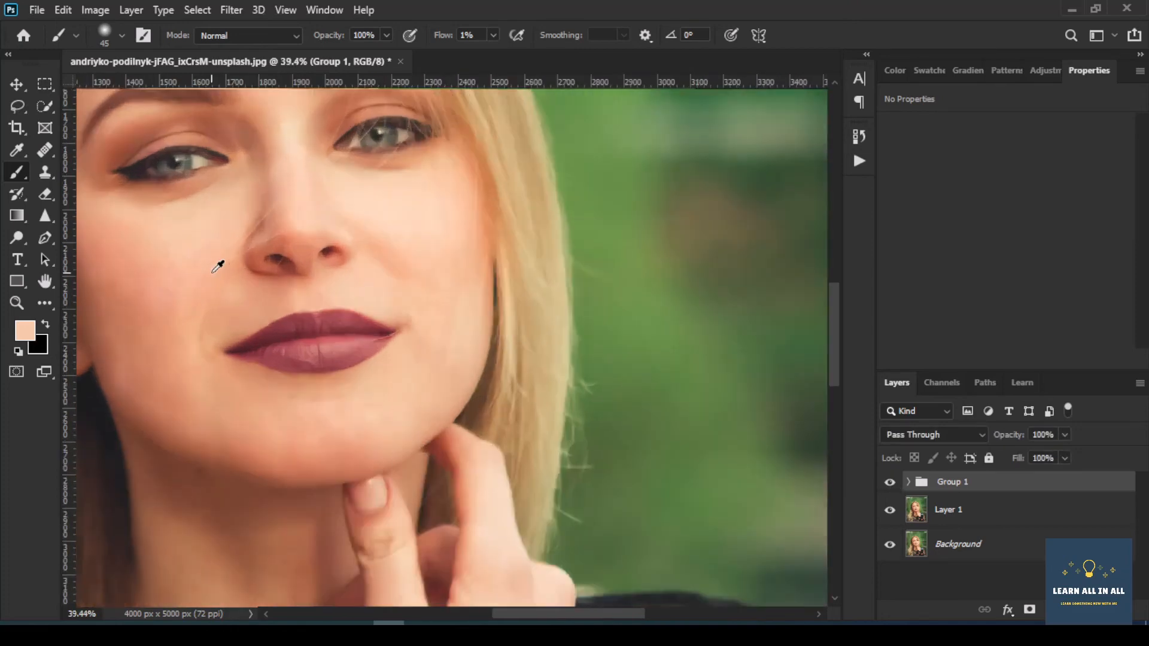
scroll(268, 233, "up", 1)
scroll(269, 233, "up", 1)
scroll(269, 191, "down", 2)
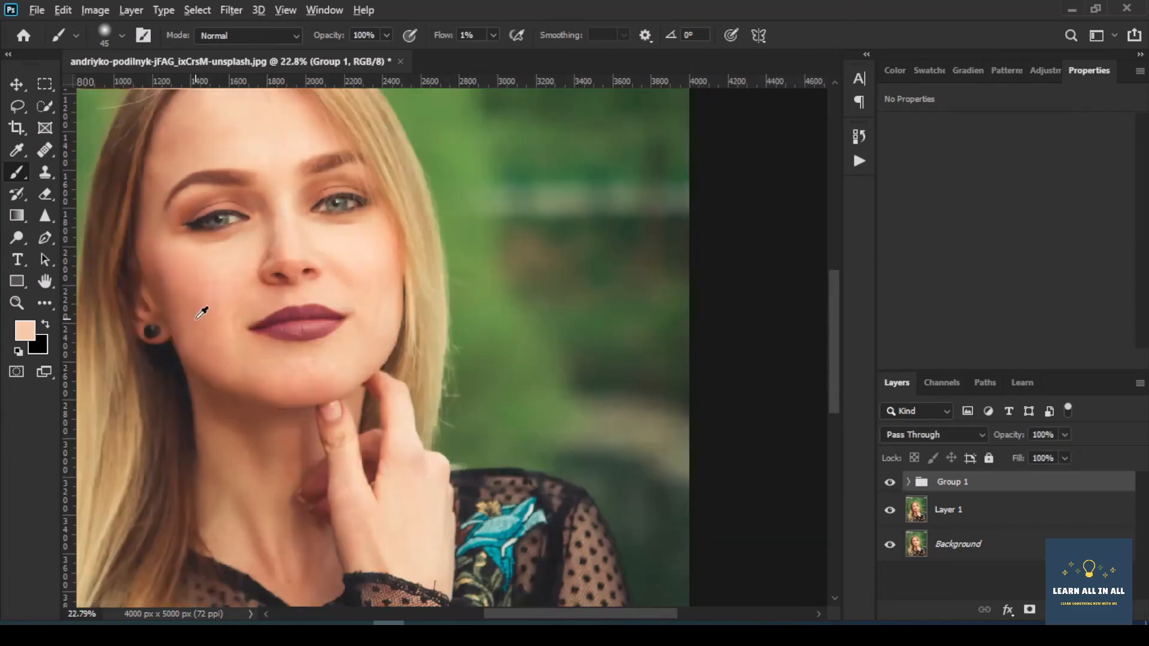
scroll(201, 311, "up", 5)
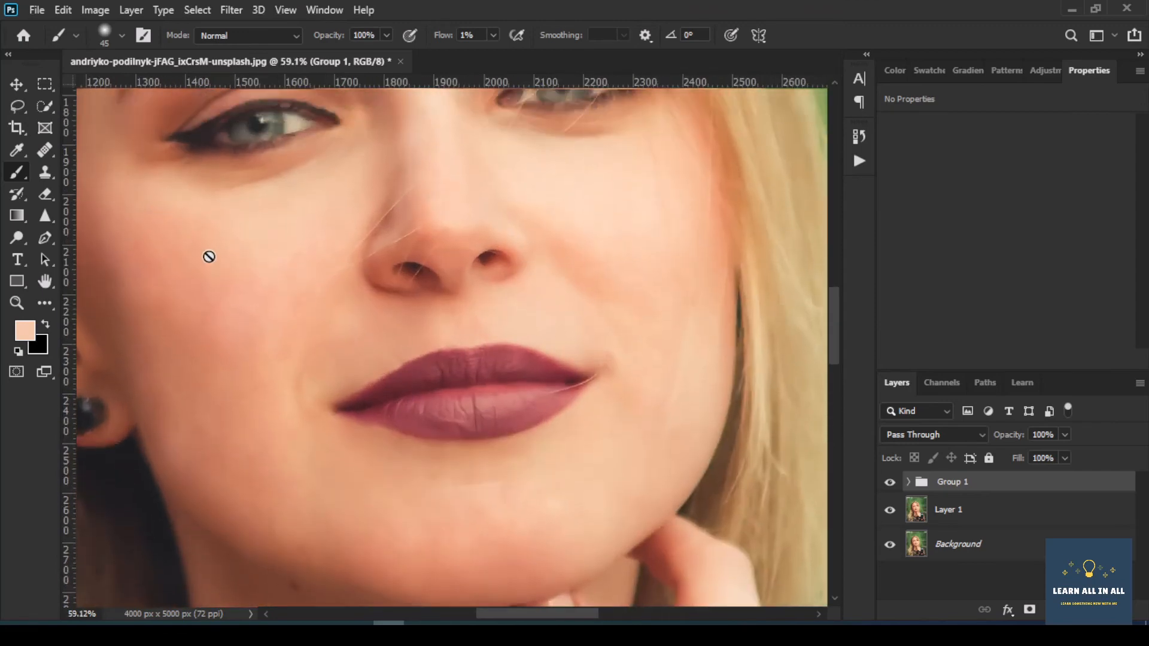
Reselect Layer 3 inside Group 1, sample the light cheek tone, and brush it along the smile line from nose to mouth corner
left_click(908, 482)
left_click(968, 554)
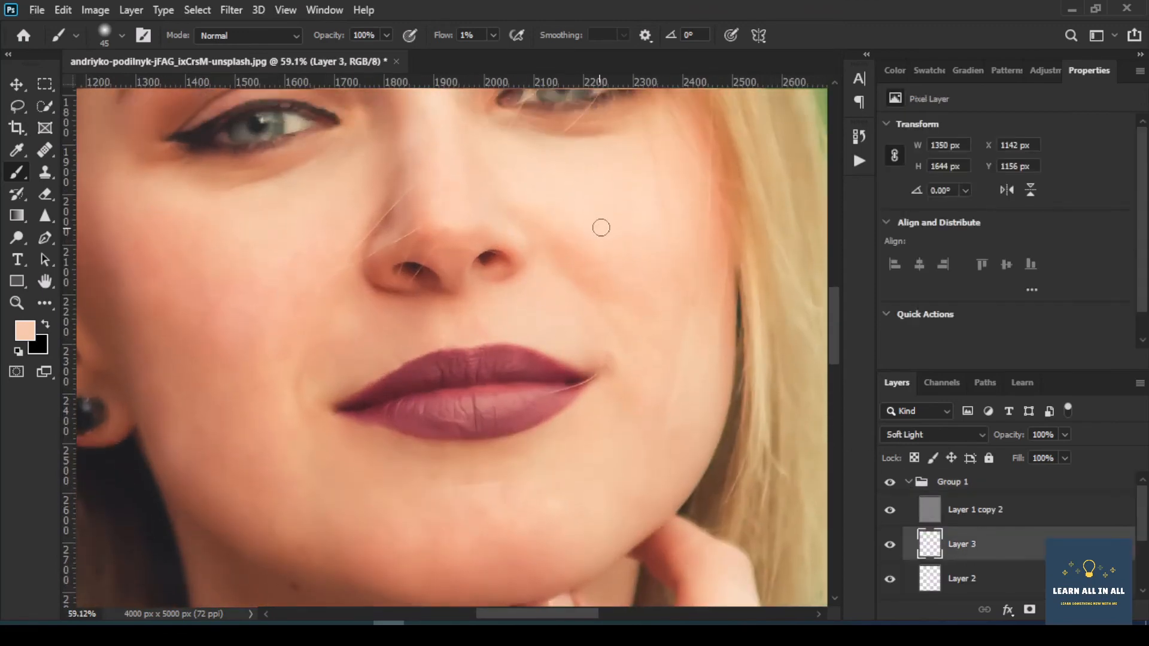
scroll(601, 227, "up", 2)
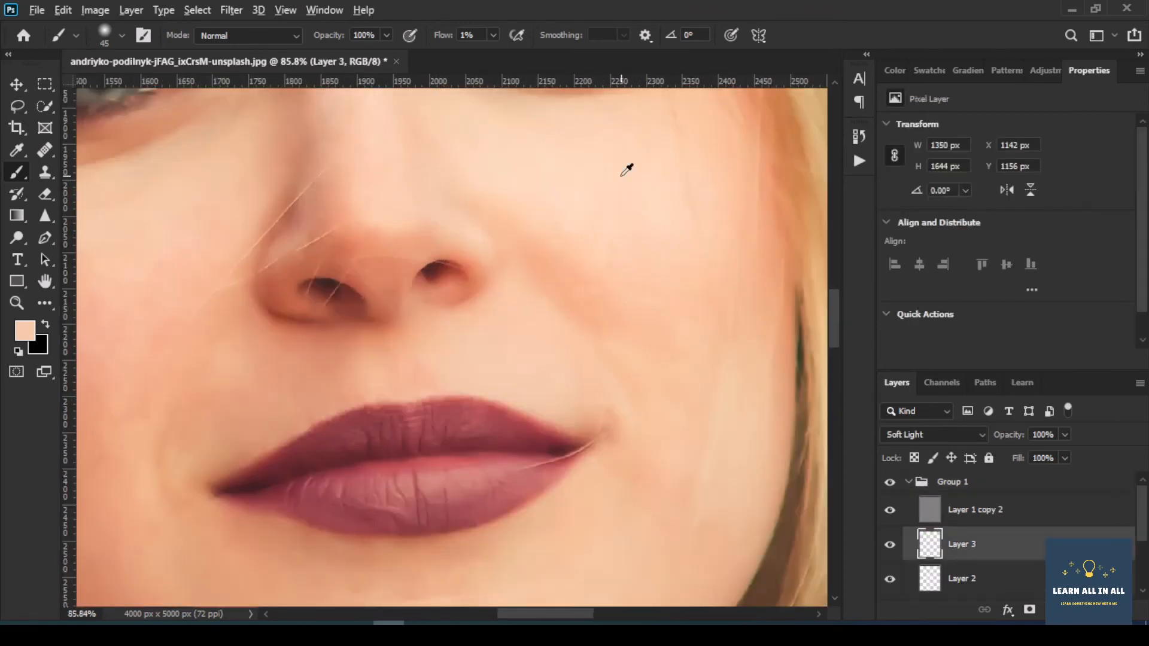
scroll(634, 191, "up", 2)
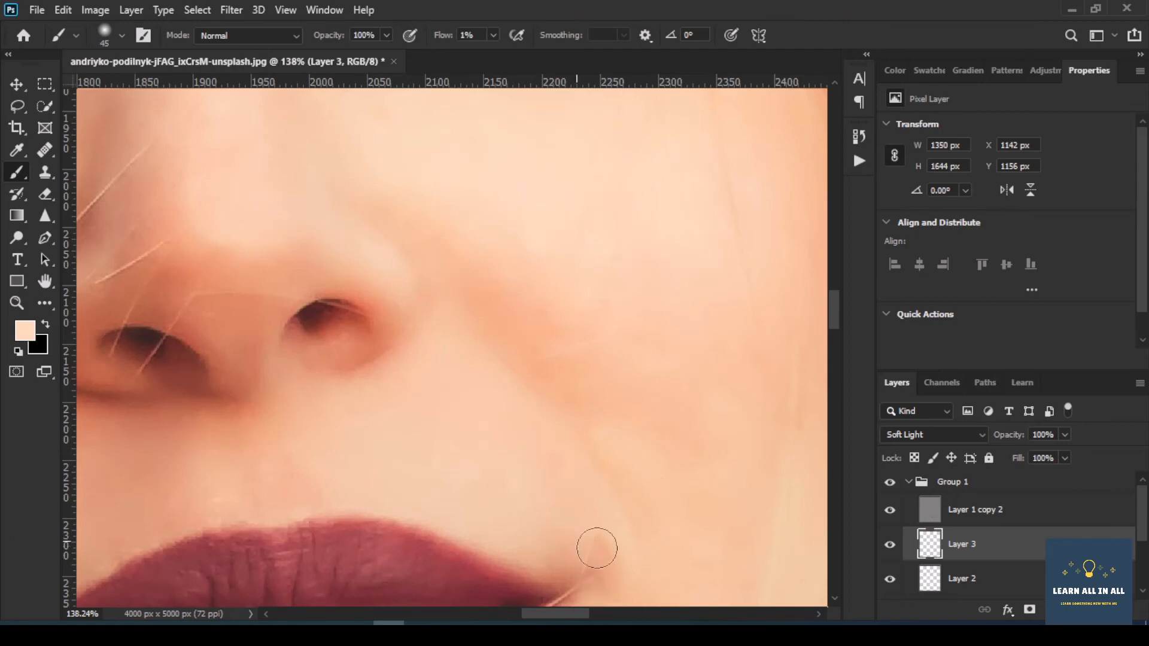
scroll(569, 498, "down", 1)
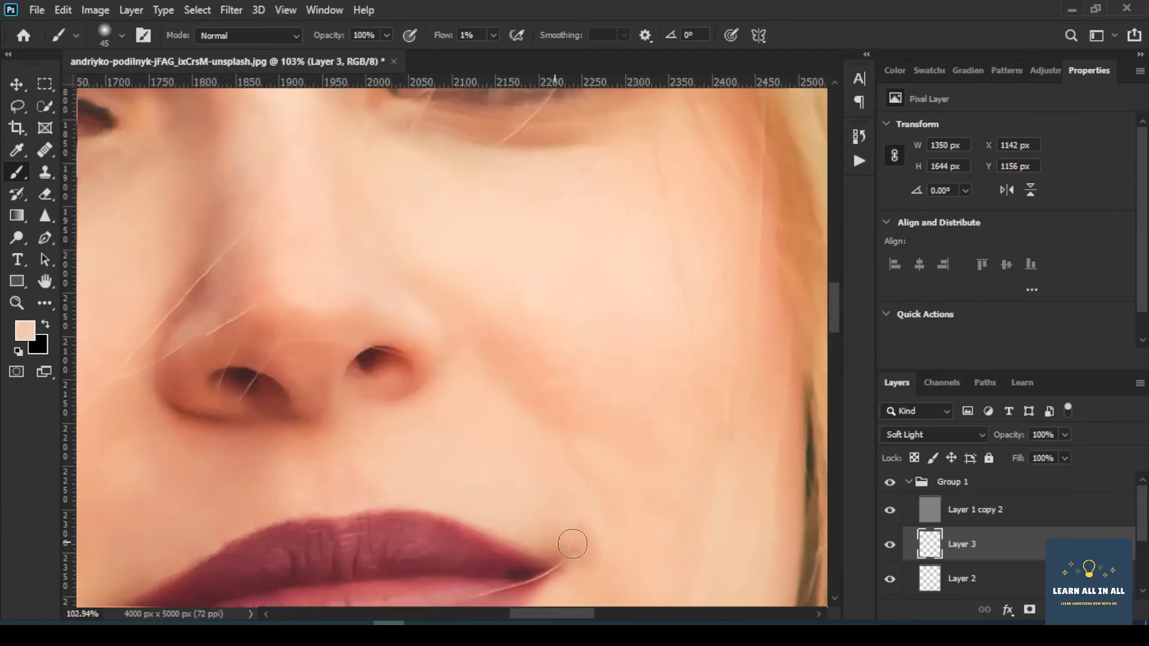
scroll(584, 568, "up", 1)
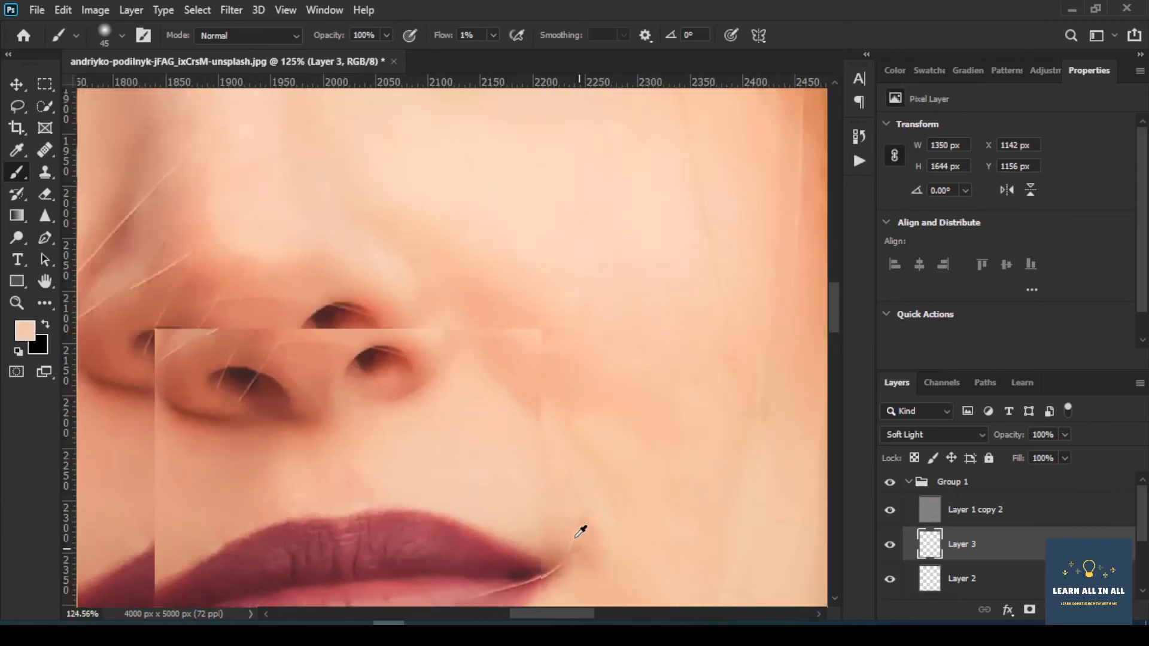
scroll(576, 536, "up", 2)
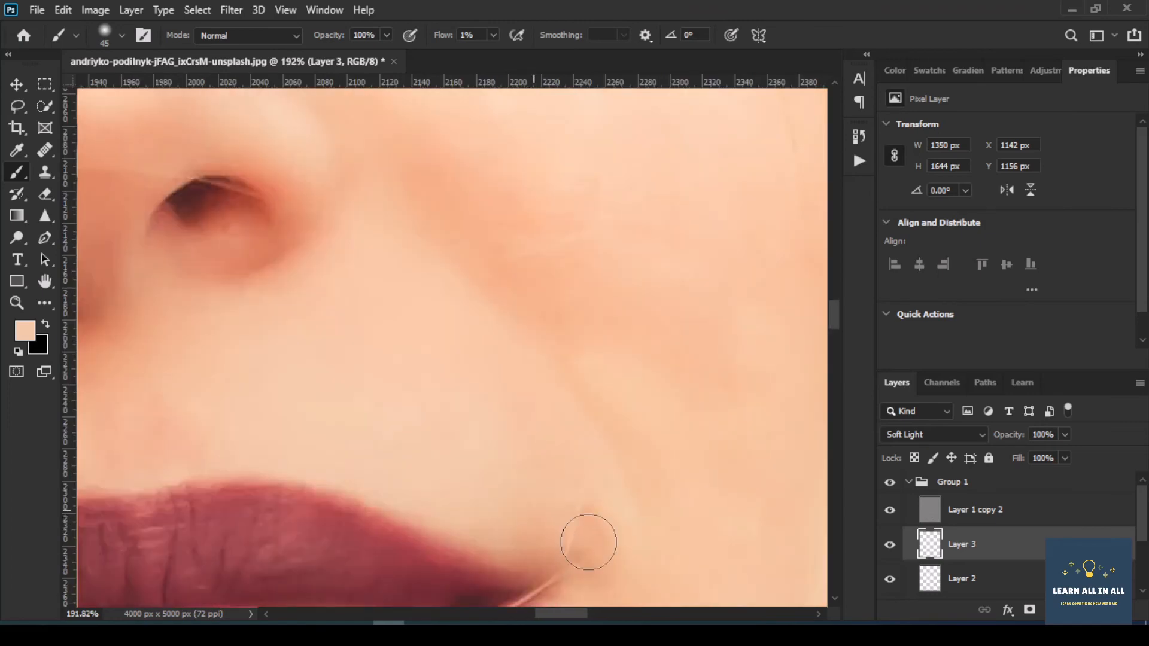
Compare the whole portrait with Group 1 hidden and shown
scroll(583, 543, "down", 8)
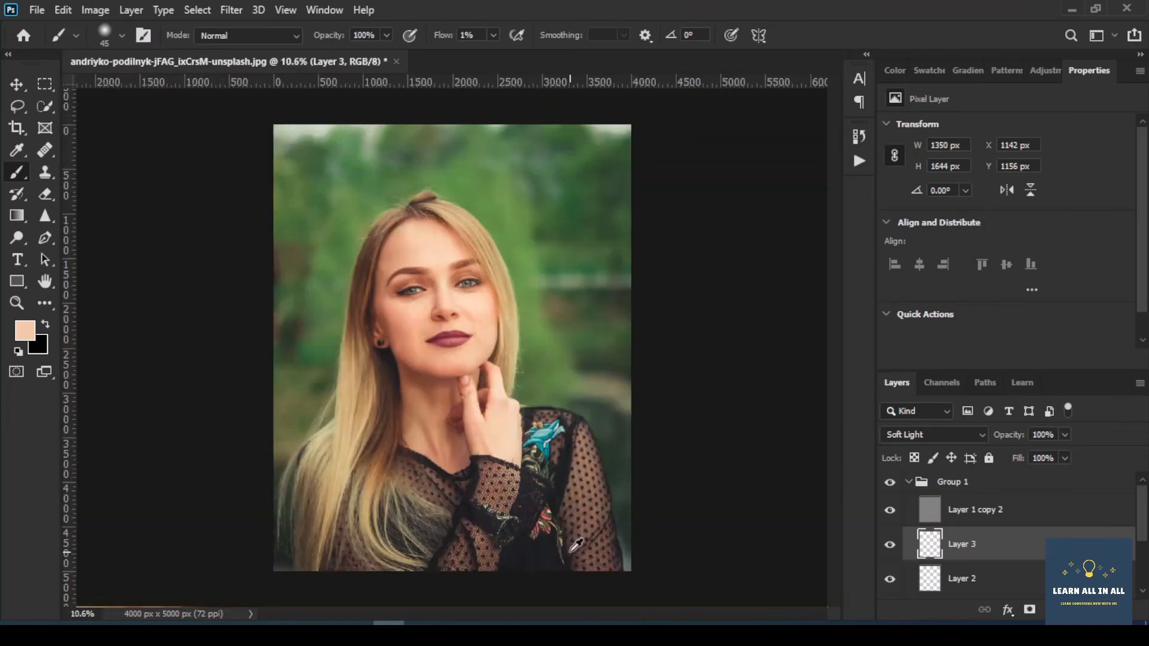
left_click(902, 484)
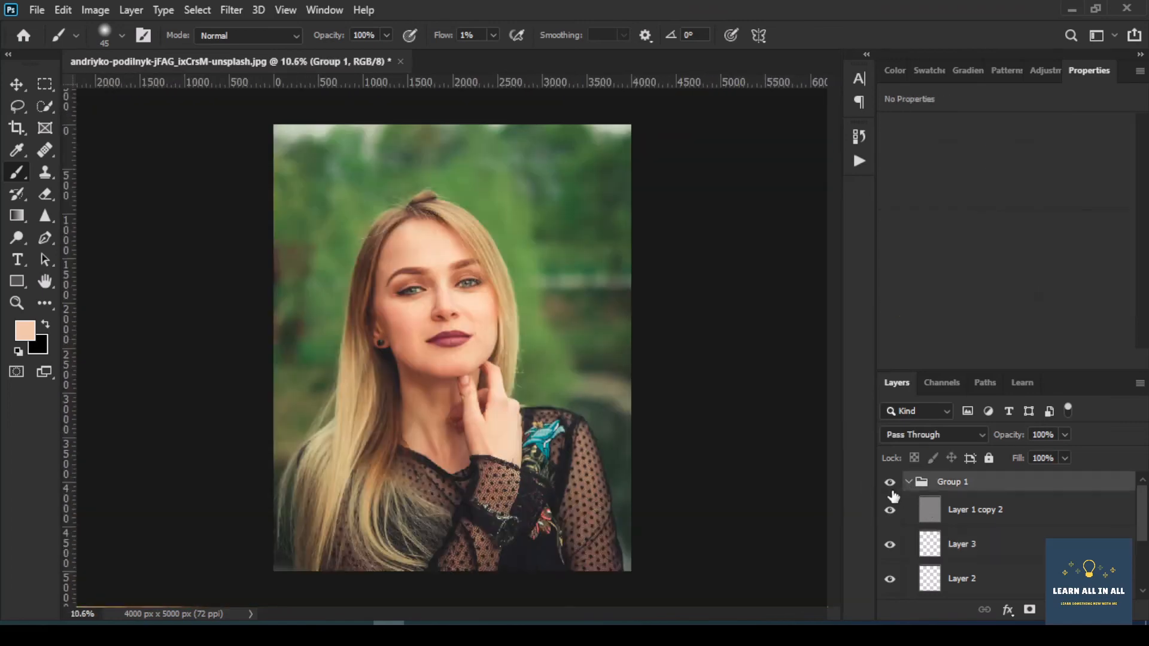
left_click(889, 483)
left_click(890, 482)
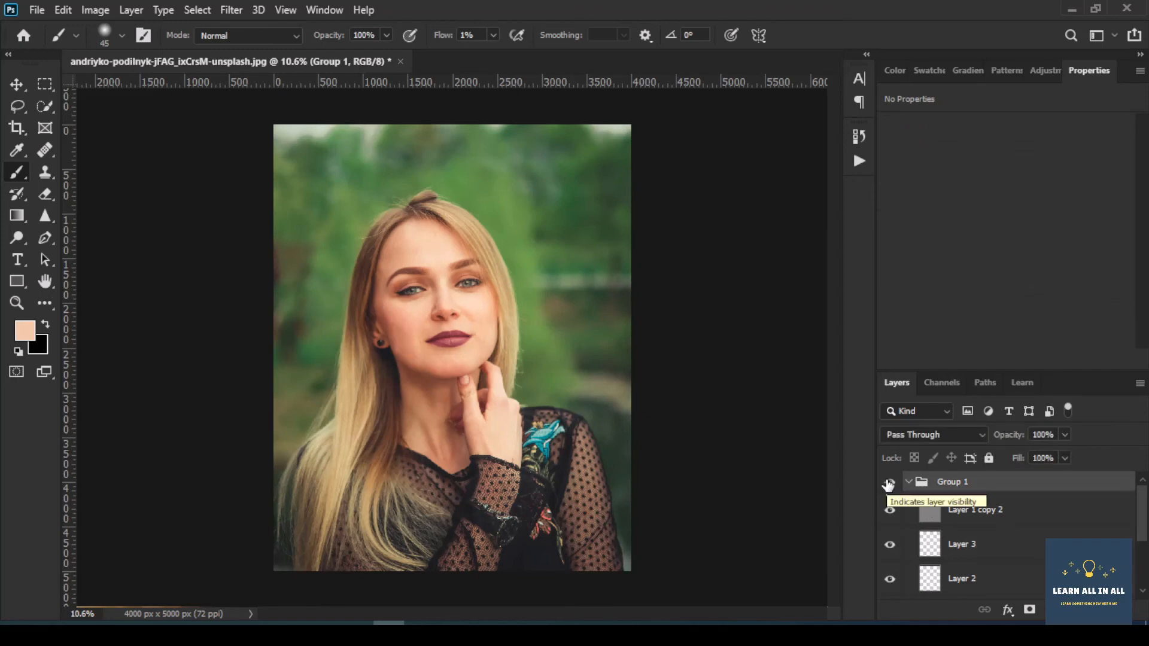
Compare Group 1 hidden and shown once more, and select Layer 2 with the default black and white colours
left_click(889, 483)
left_click(889, 483)
scroll(422, 337, "up", 4)
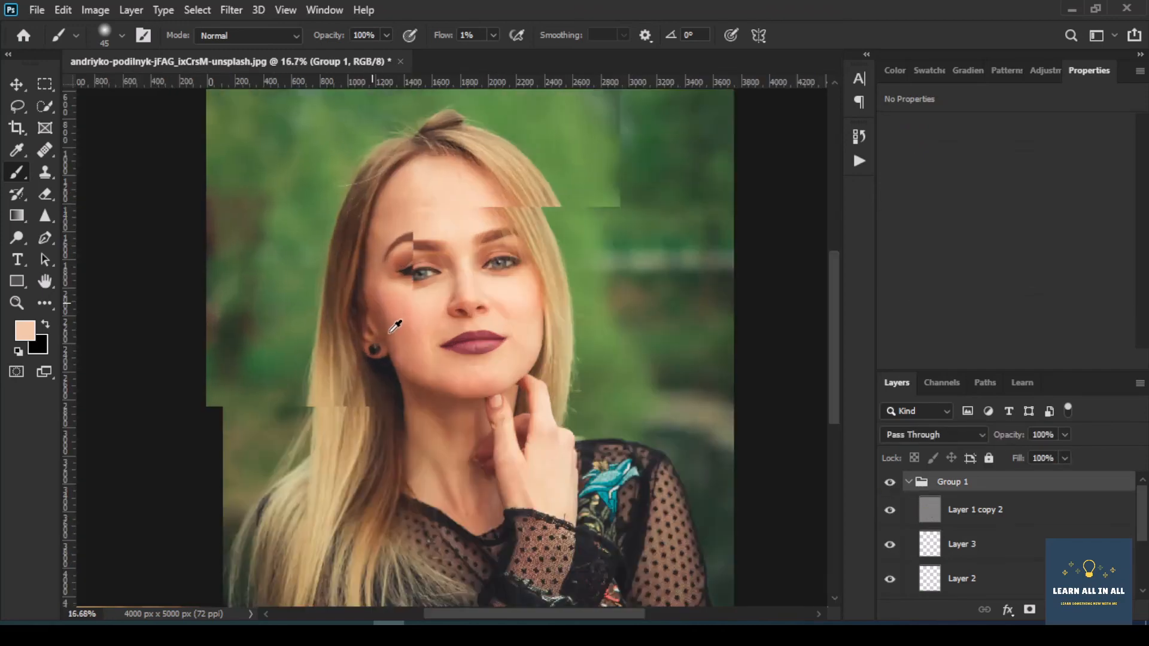
left_click(963, 579)
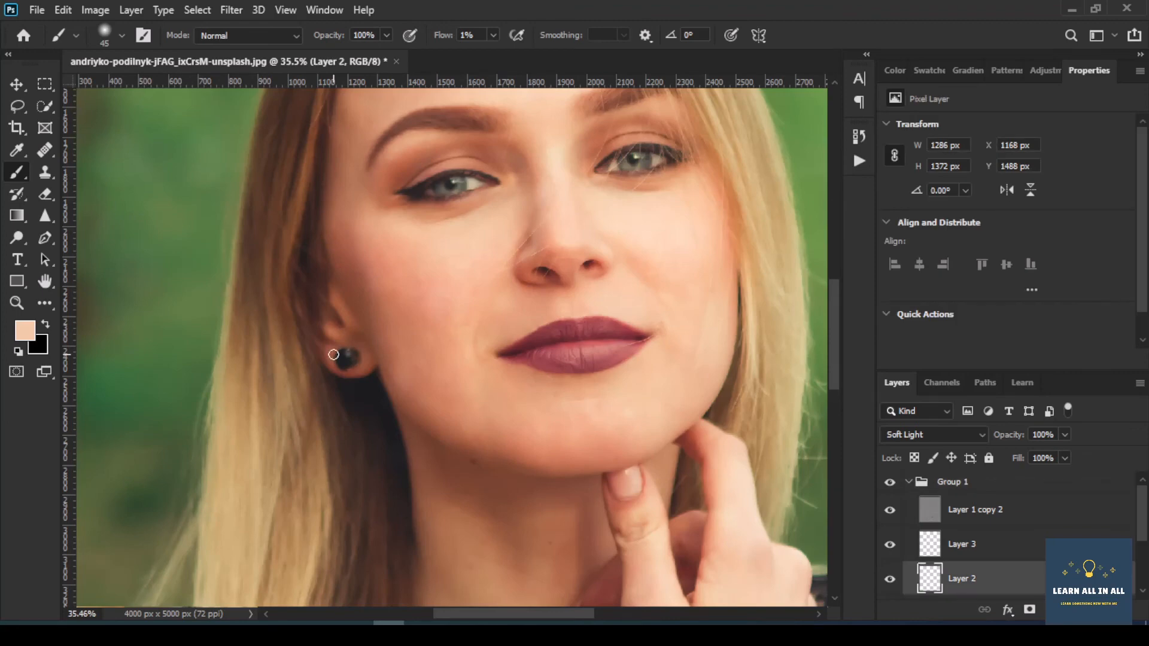
left_click(17, 353)
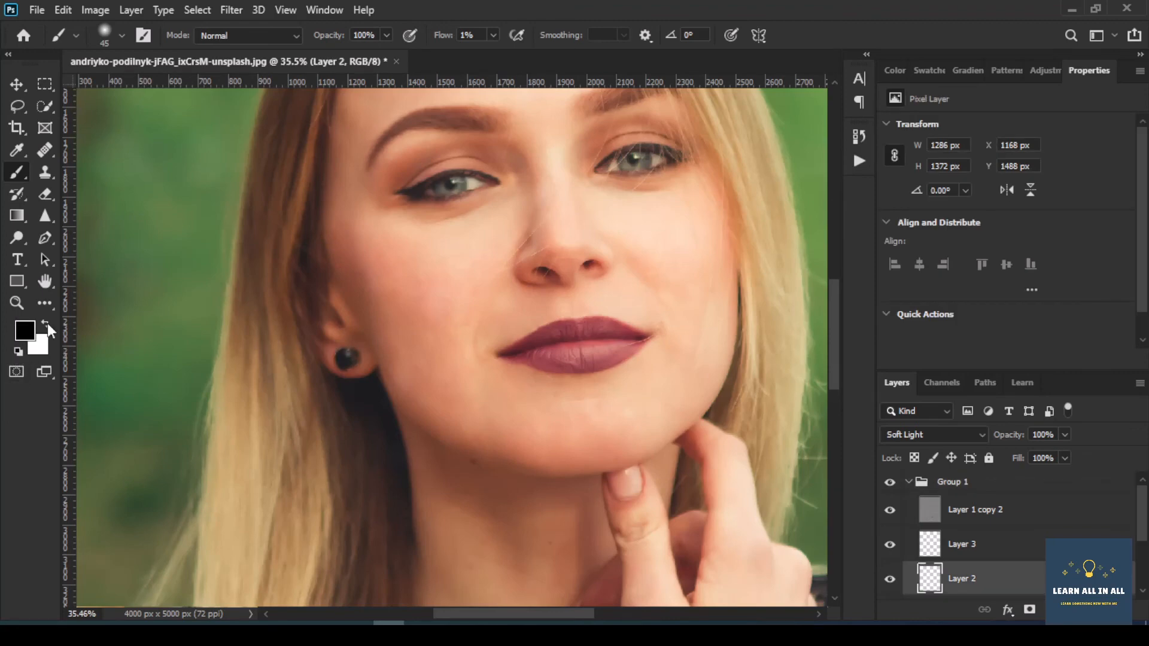
scroll(359, 371, "up", 2)
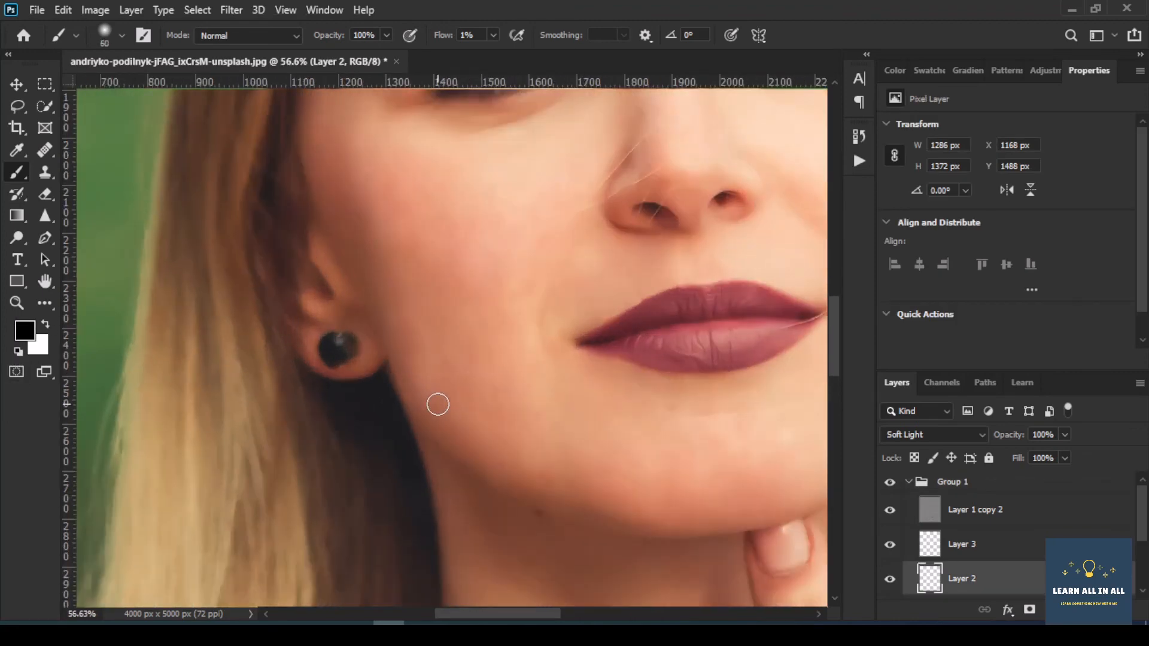
Enlarge the brush to 125 and darken the jawline below the earring with black on Layer 2
key("bracketright")
key("bracketright")
key("bracketright")
key("bracketright")
key("bracketright")
mouse_move(451, 427)
left_mouse_down()
mouse_move(410, 387)
mouse_move(337, 251)
mouse_move(397, 358)
mouse_move(558, 445)
mouse_move(458, 425)
mouse_move(455, 377)
mouse_move(415, 368)
mouse_move(590, 453)
left_mouse_up()
Toggle Group 1's visibility repeatedly to check the darkened jawline against the unretouched portrait
scroll(501, 432, "down", 5)
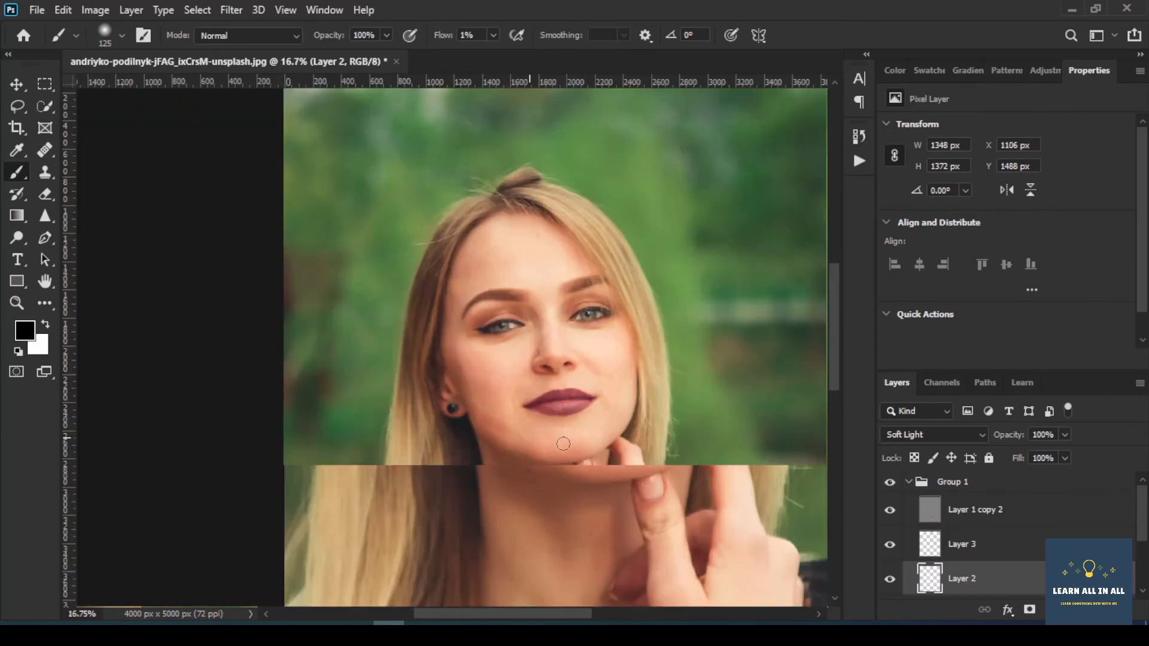
left_click(889, 484)
left_click(890, 483)
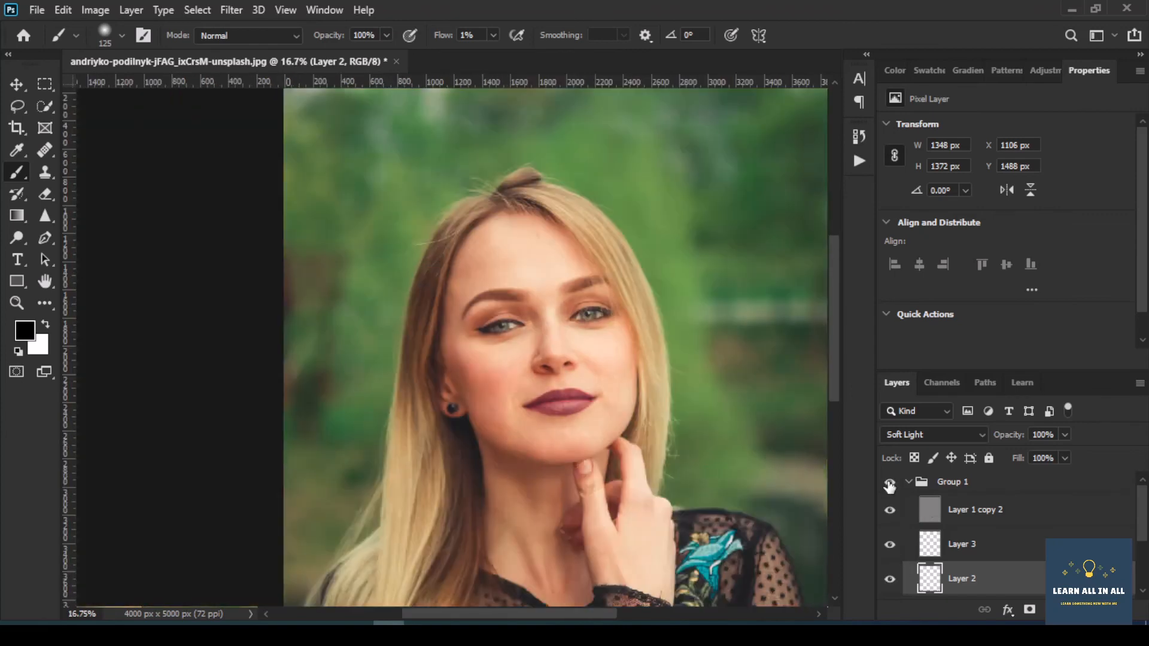
left_click(890, 483)
left_click(889, 483)
left_click(890, 484)
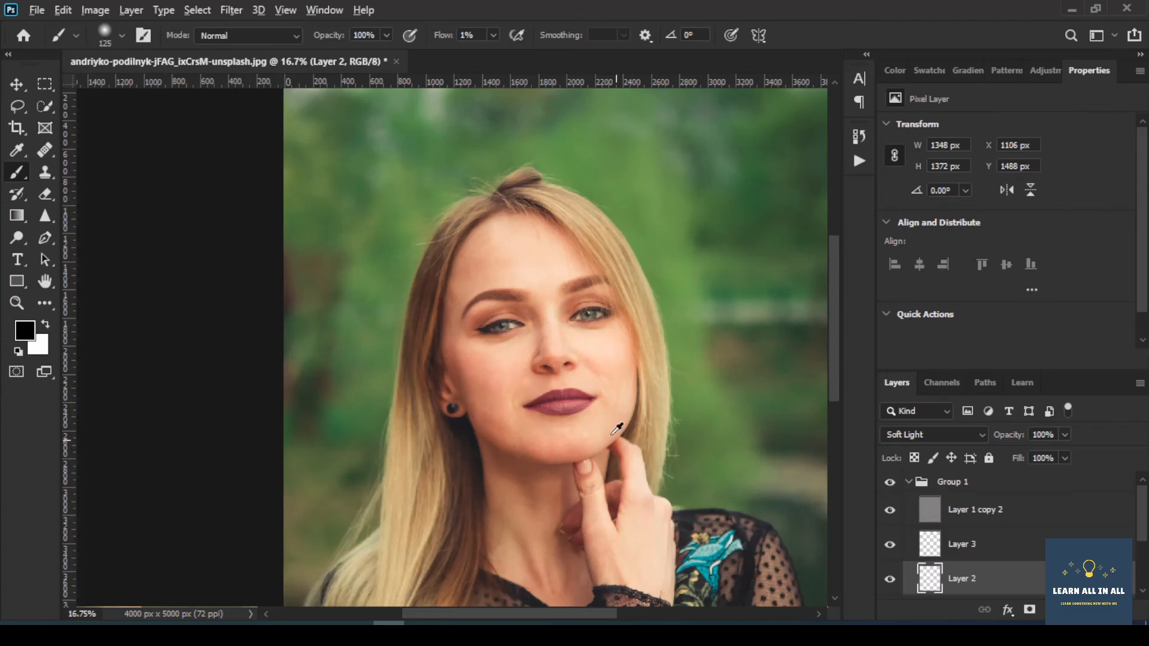
Brush black on Layer 2 along the cheek edge opposite the earring and over the cheek contour beside the ear
scroll(619, 419, "up", 5)
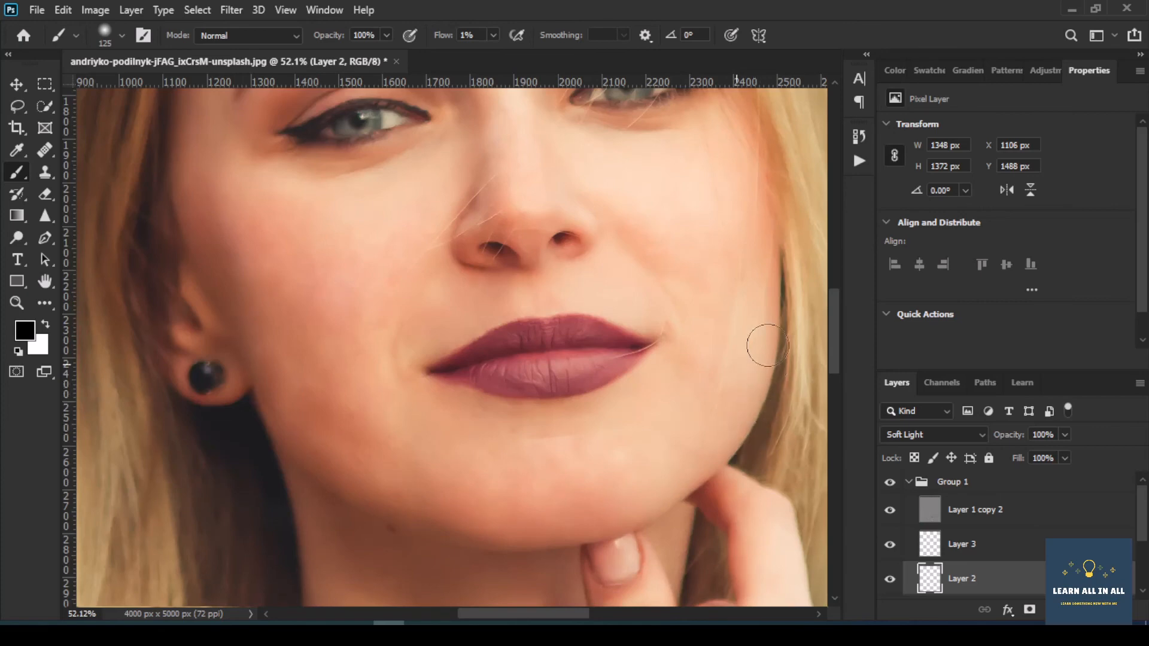
mouse_move(799, 278)
left_mouse_down()
mouse_move(782, 302)
mouse_move(778, 368)
left_mouse_up()
mouse_move(164, 290)
left_mouse_down()
mouse_move(175, 257)
mouse_move(233, 324)
mouse_move(222, 259)
left_mouse_up()
scroll(237, 298, "down", 5, "alt")
Reduce the brush size to 30 and brush black on Layer 2 over the light skin beside the mouth corners
scroll(290, 368, "up", 10)
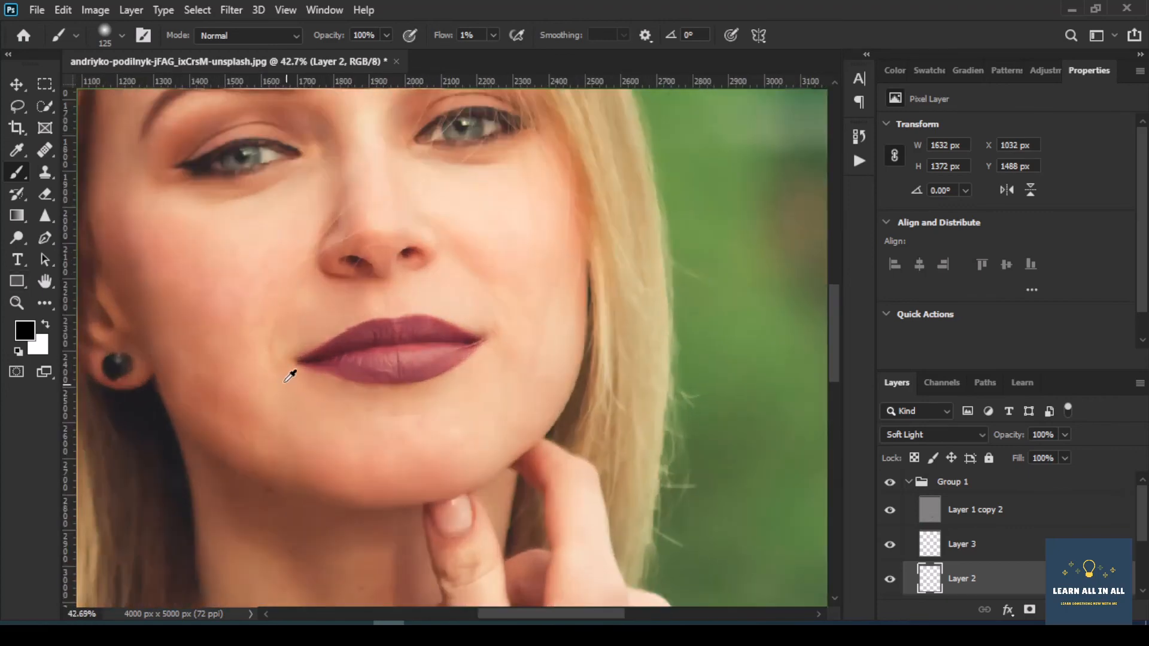
scroll(284, 344, "up", 1)
key("bracketleft")
key("bracketleft")
key("bracketleft")
key("bracketleft")
key("bracketleft")
key("bracketleft")
key("bracketleft")
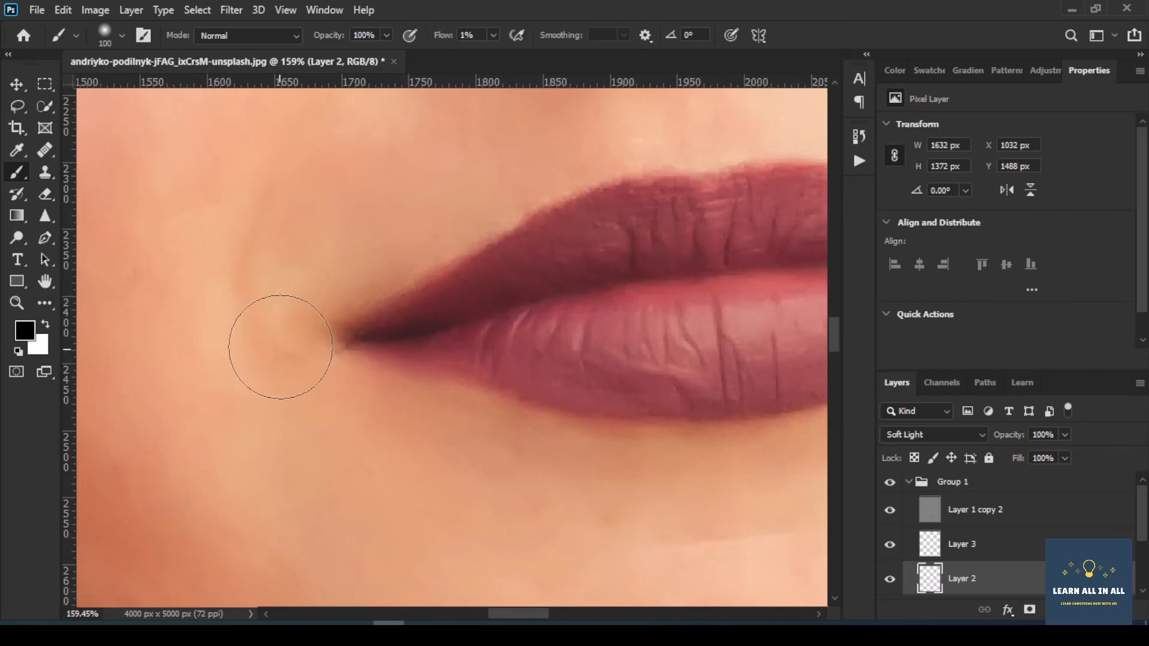
key("bracketleft")
mouse_move(263, 242)
left_mouse_down()
mouse_move(260, 349)
mouse_move(275, 379)
mouse_move(270, 276)
mouse_move(261, 323)
mouse_move(276, 389)
mouse_move(257, 253)
mouse_move(264, 362)
left_mouse_up()
scroll(264, 361, "down", 5)
scroll(684, 249, "up", 5)
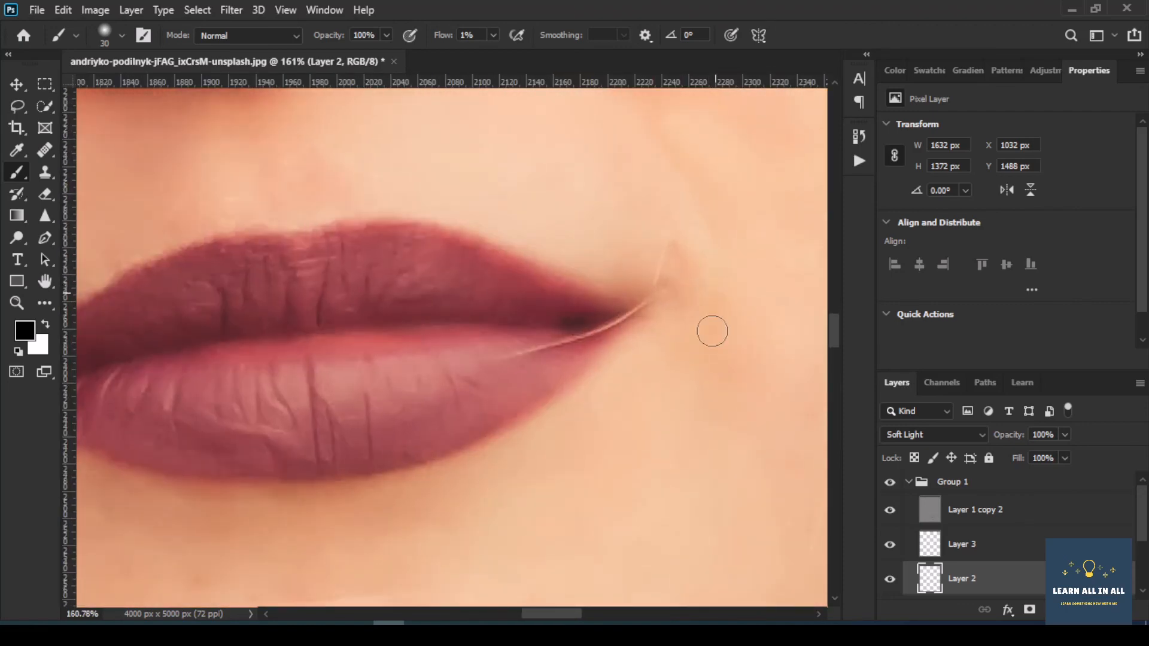
scroll(712, 245, "up", 3)
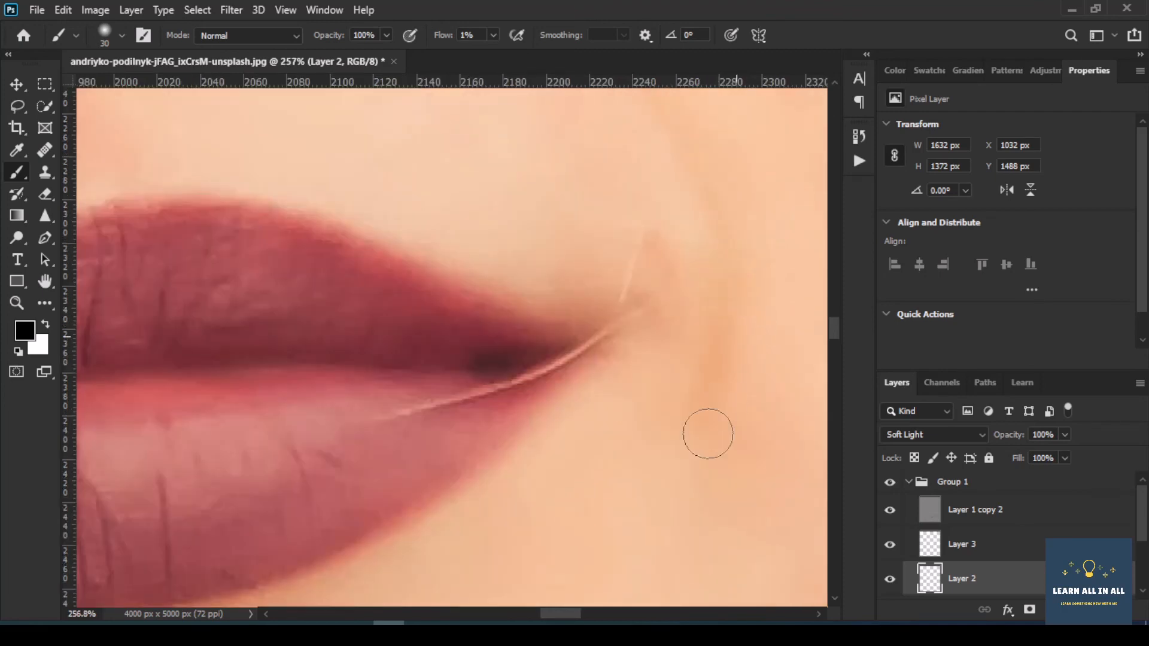
Collapse Group 1 and compare the portrait with the group hidden and shown
scroll(689, 436, "down", 6)
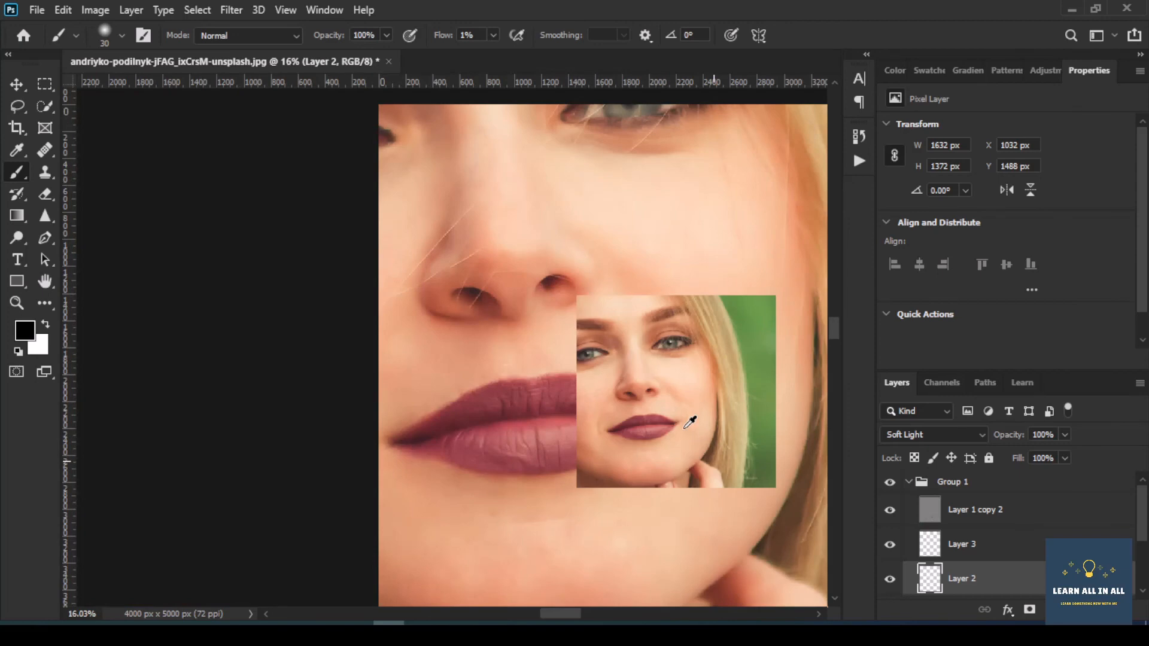
left_click(901, 482)
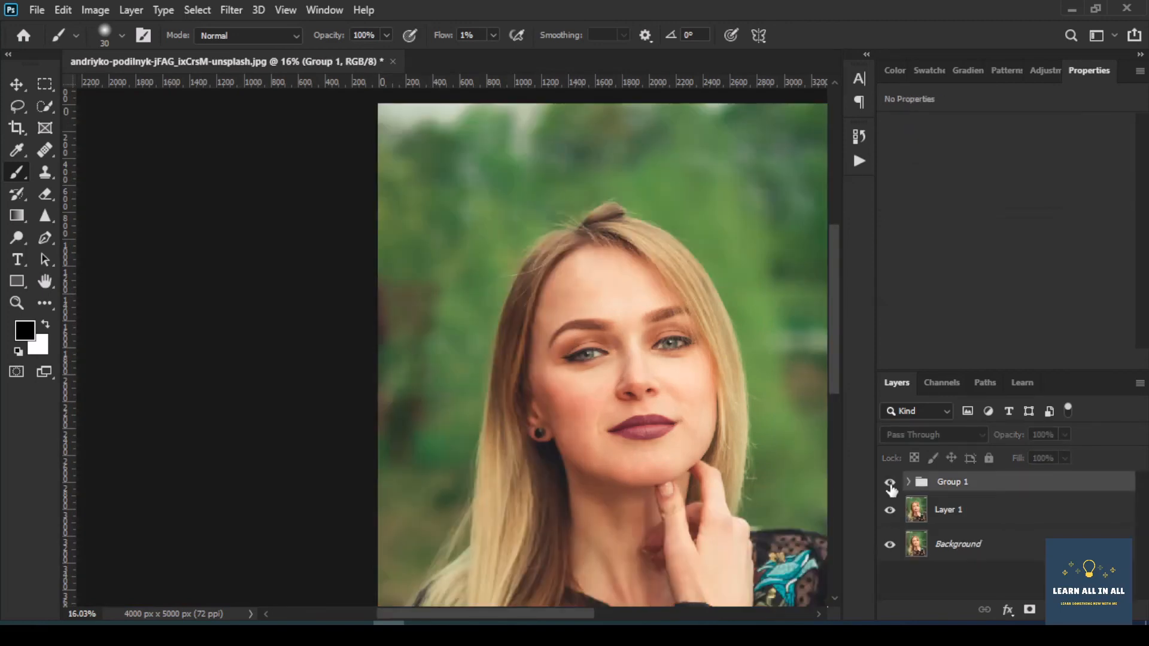
left_click(890, 482)
left_click(890, 482)
left_click(889, 483)
left_click(890, 482)
Reselect Layer 2 inside Group 1 and darken the lower cheek beside the earring with a size 90 black brush
scroll(616, 403, "up", 5)
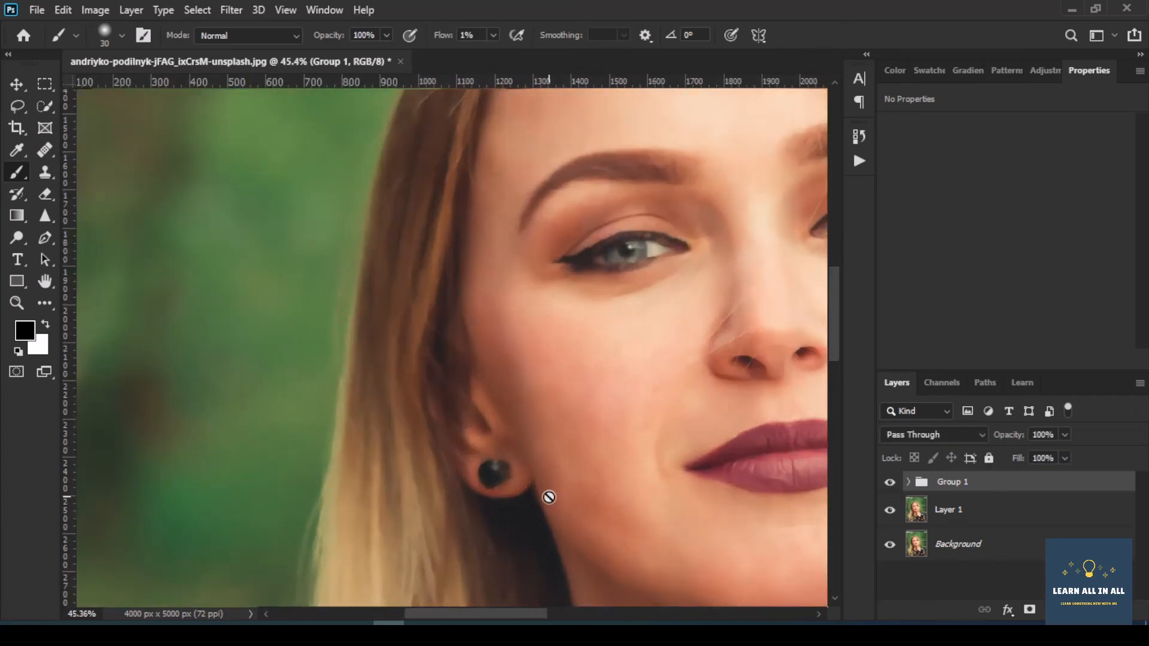
left_click(909, 483)
left_click(961, 578)
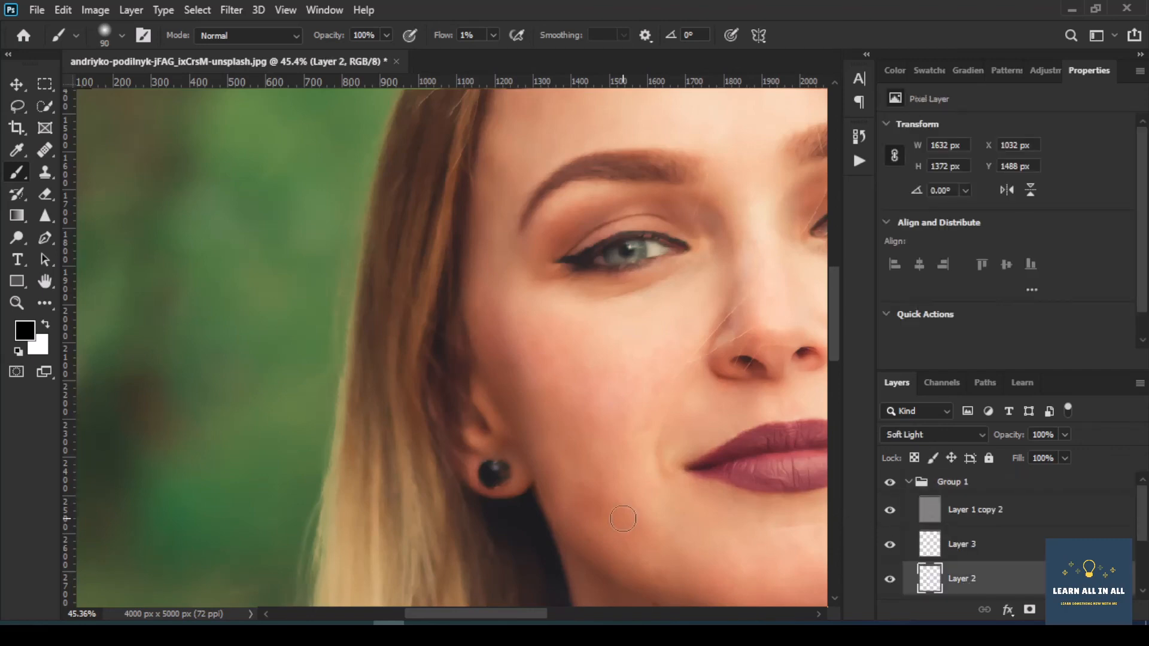
mouse_move(593, 511)
left_mouse_down()
mouse_move(543, 465)
mouse_move(584, 502)
mouse_move(554, 454)
mouse_move(602, 517)
mouse_move(542, 455)
mouse_move(644, 528)
mouse_move(614, 501)
mouse_move(637, 519)
left_mouse_up()
Compare the whole portrait with Group 1 hidden and shown, and set the group's opacity to 60%
key("ctrl+0")
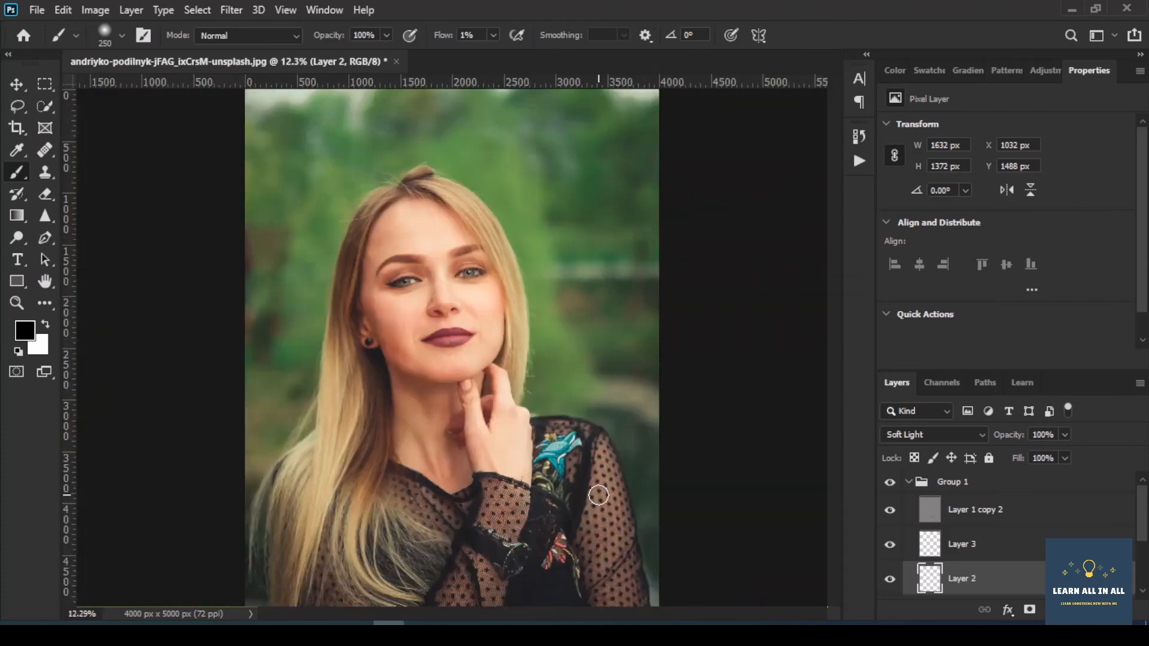
left_click(916, 488)
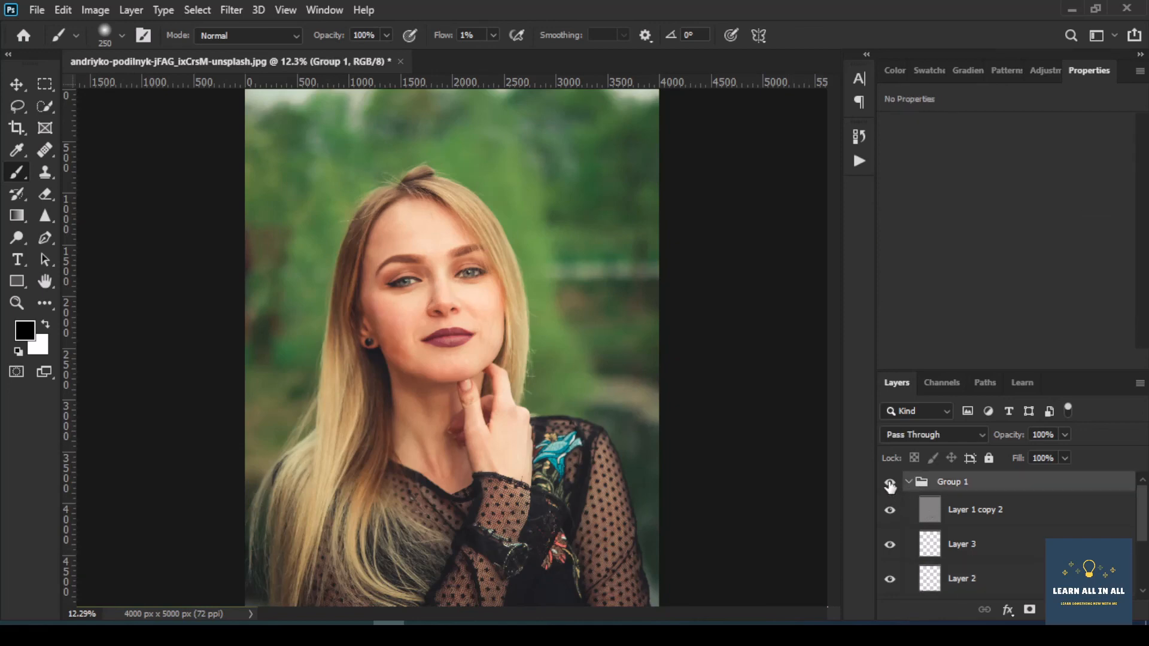
left_click(889, 482)
left_click(890, 482)
left_click(1056, 435)
type("6")
left_click(890, 483)
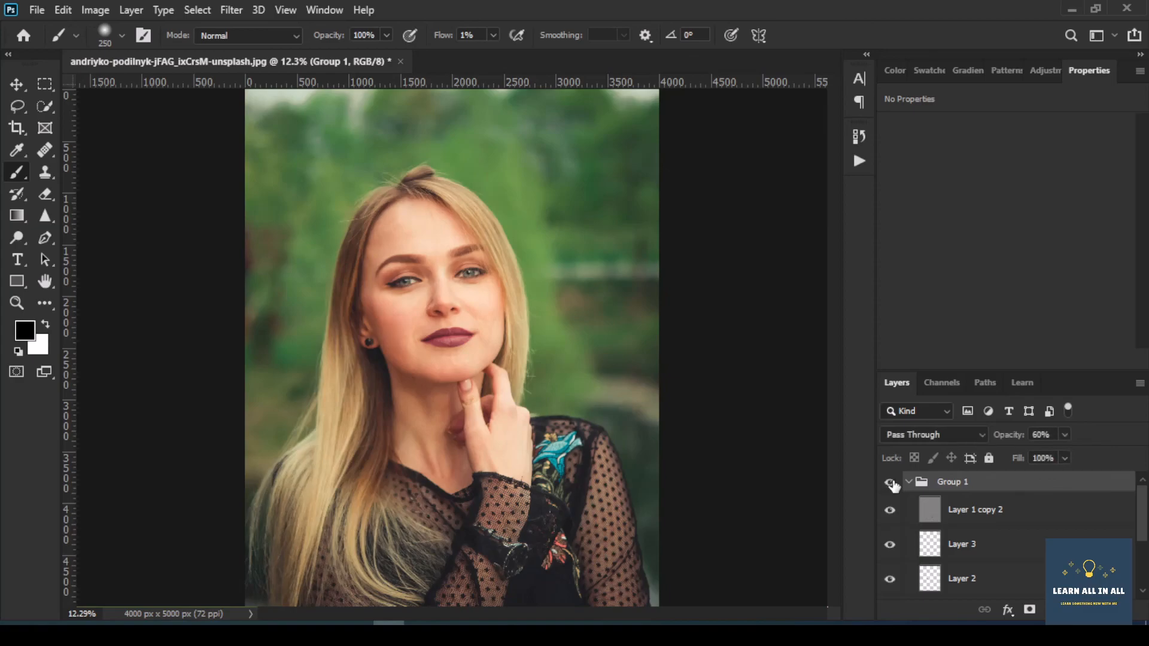